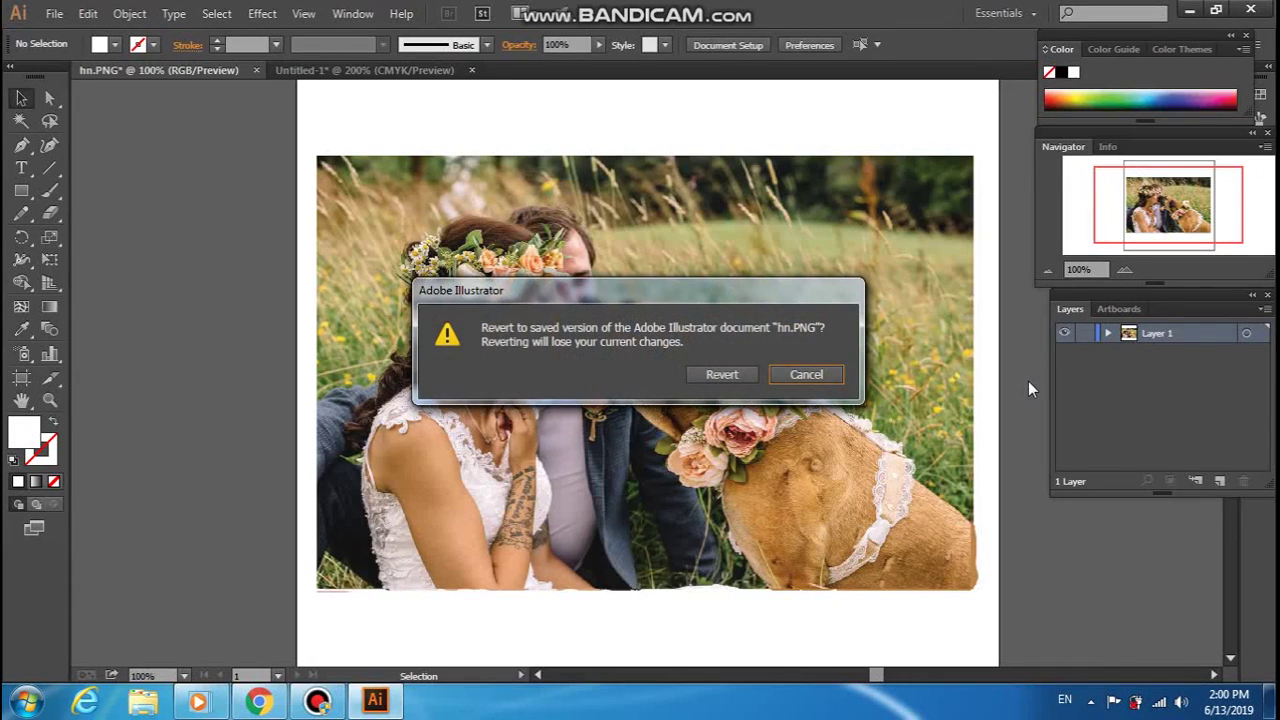
Dismiss the Revert prompt, expand Layer 1 and hide the photo to reveal the illustration
click(822, 371)
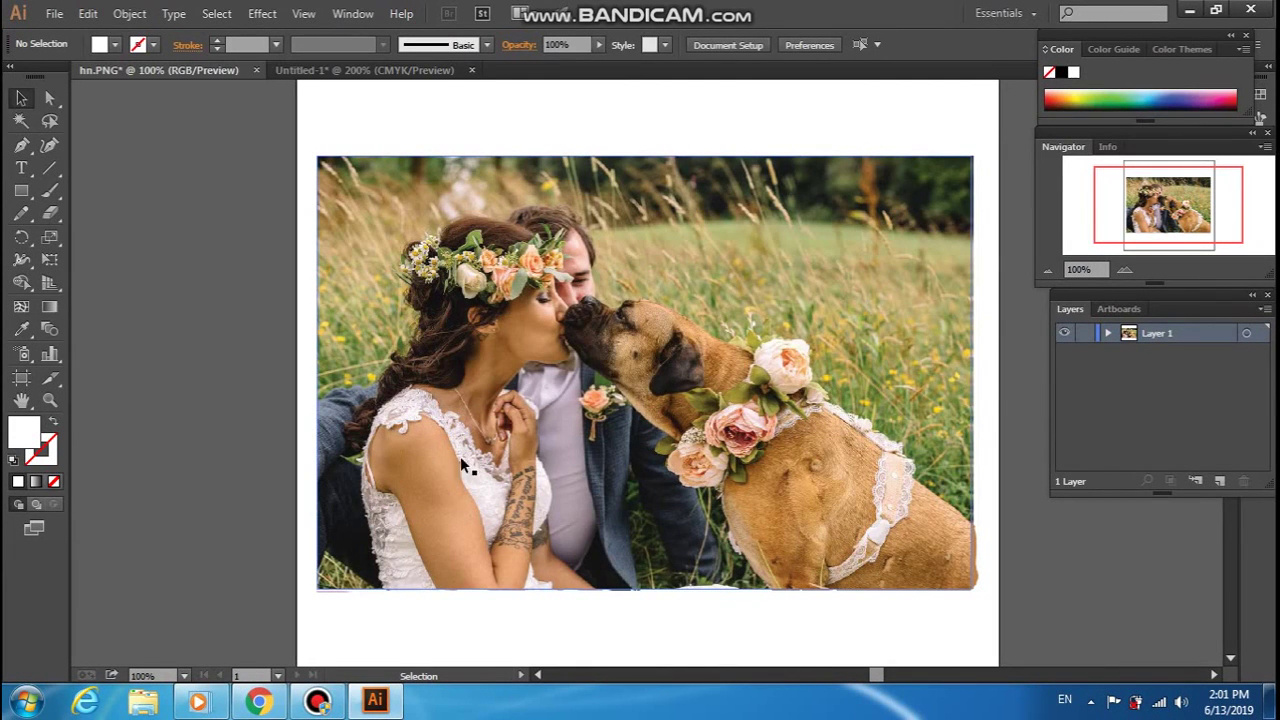
click(1108, 334)
click(1064, 353)
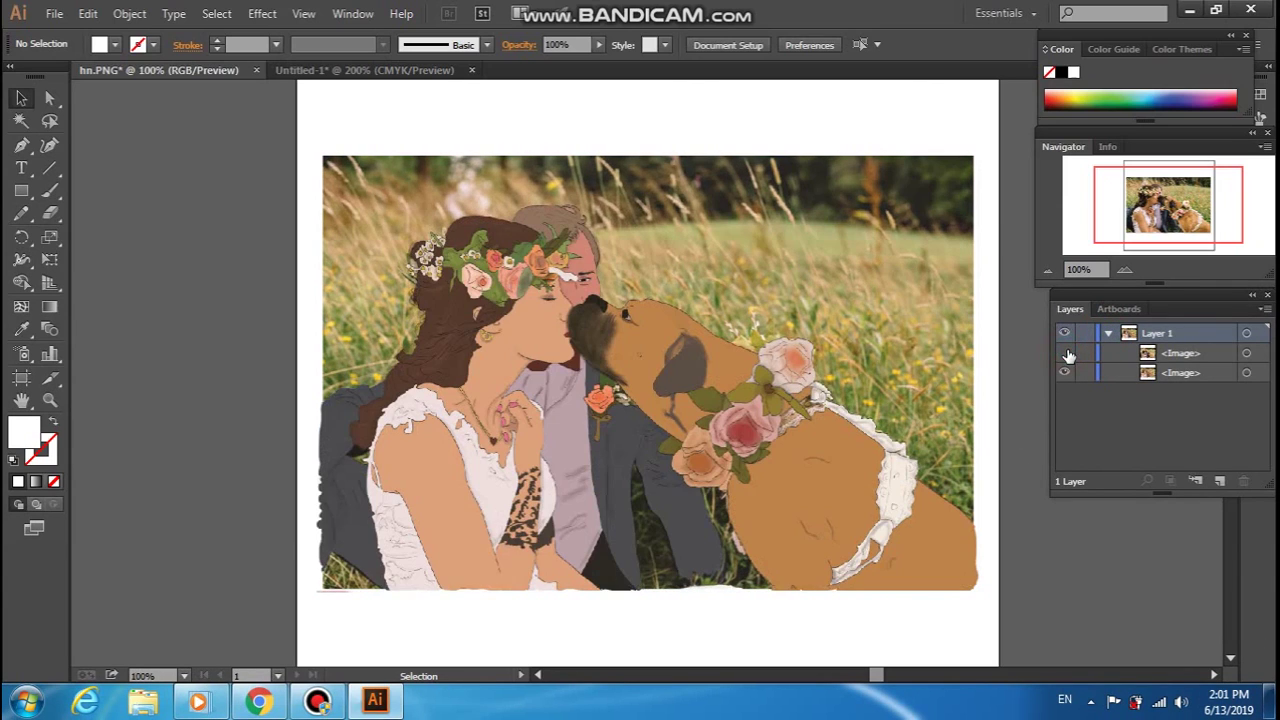
scroll(590, 360, up, 2)
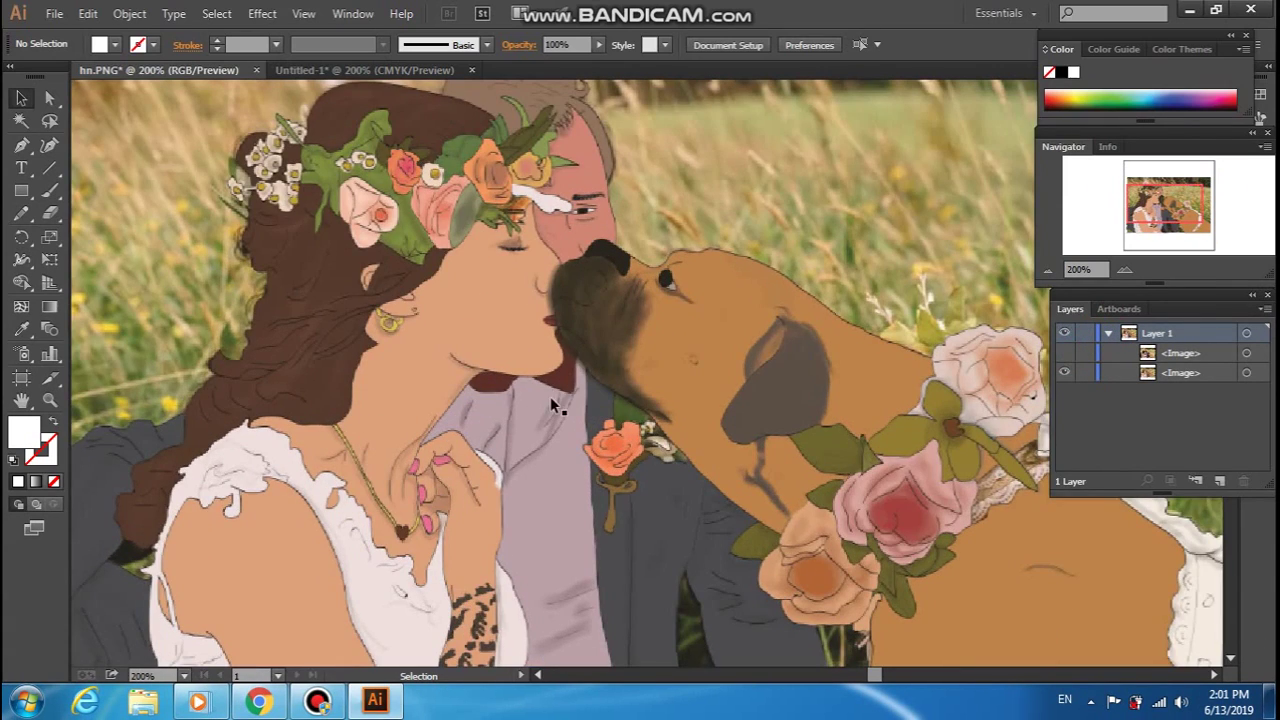
scroll(568, 400, down, 1)
Toggle the drawn <Image> layer's visibility to compare it with the photo, ending with the illustration shown
mouse_move(540, 418)
mouse_down()
mouse_move(603, 363)
mouse_move(515, 335)
mouse_move(453, 371)
mouse_move(465, 360)
mouse_move(514, 372)
mouse_up()
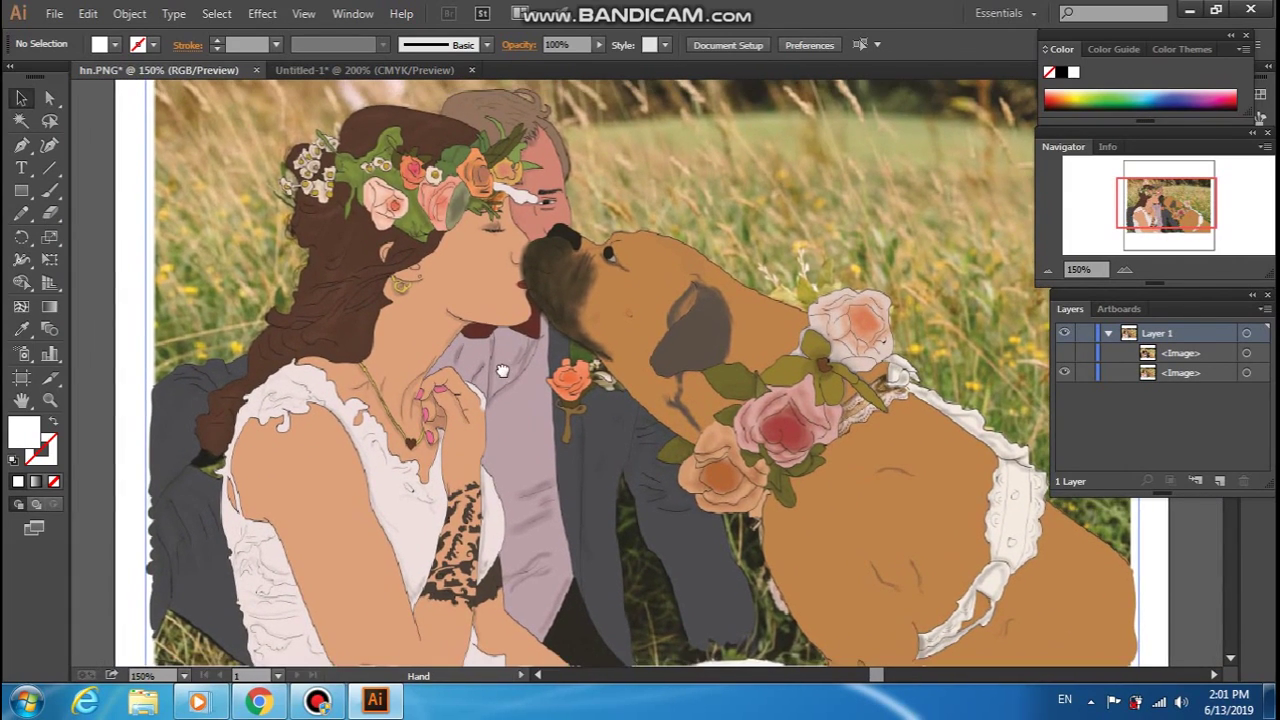
click(1062, 353)
click(1062, 353)
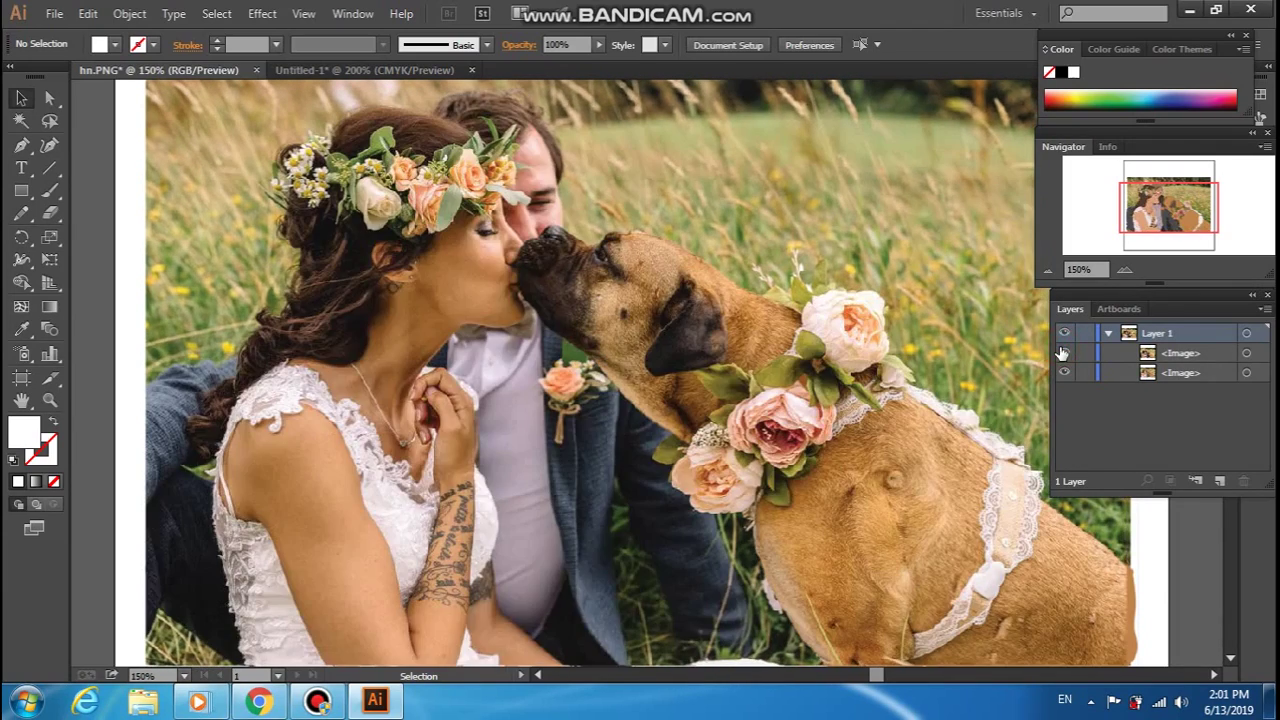
click(1062, 353)
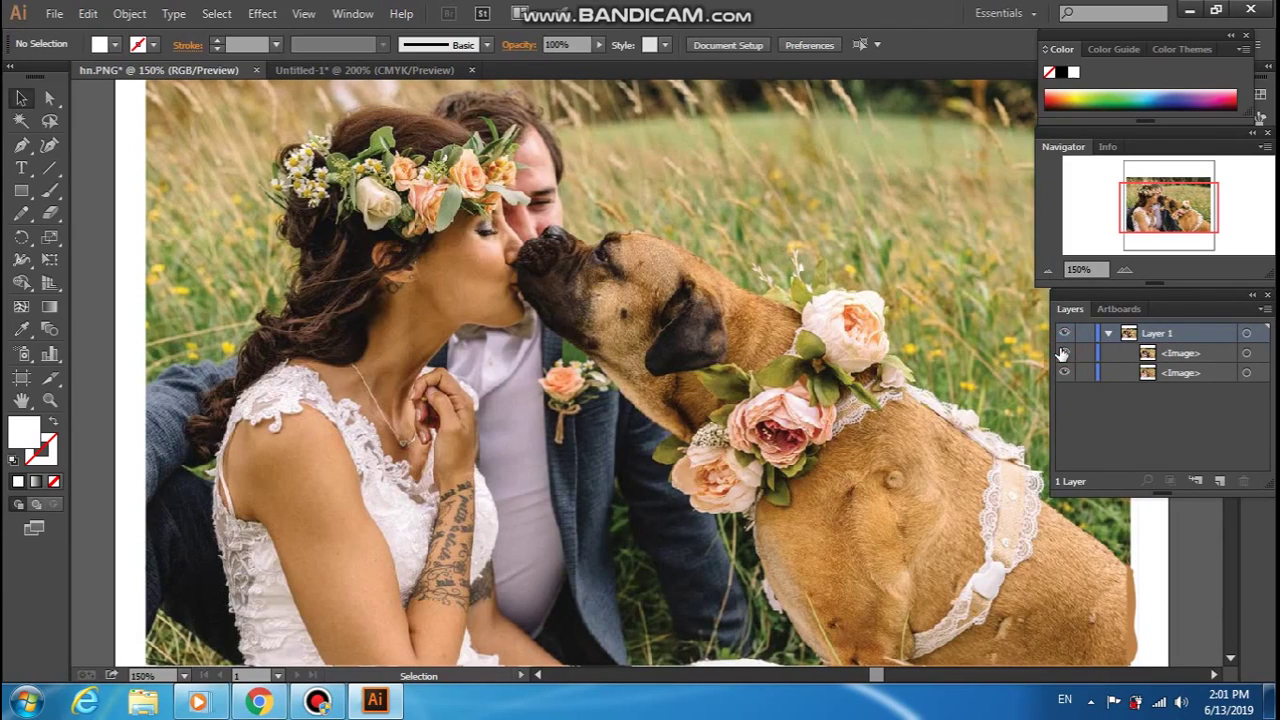
click(1063, 358)
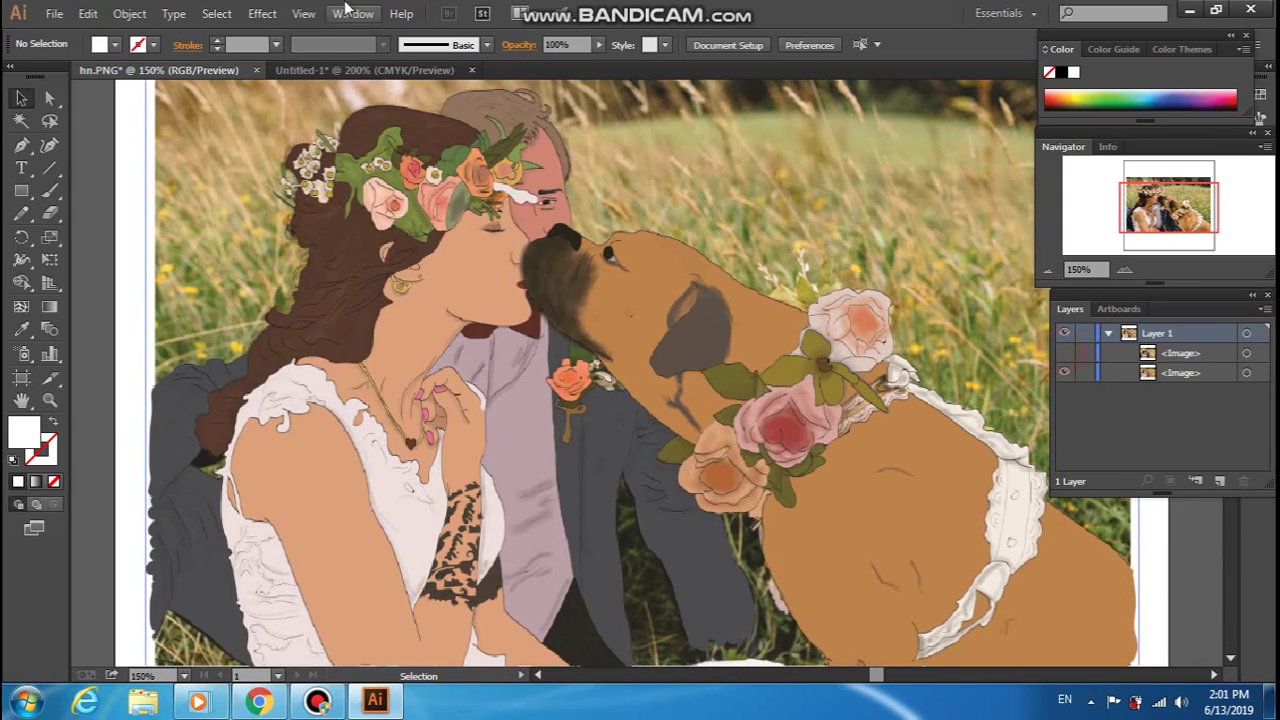
Switch to the Untitled-1 document, adjust the photo view and check Layer 1's contents
click(358, 71)
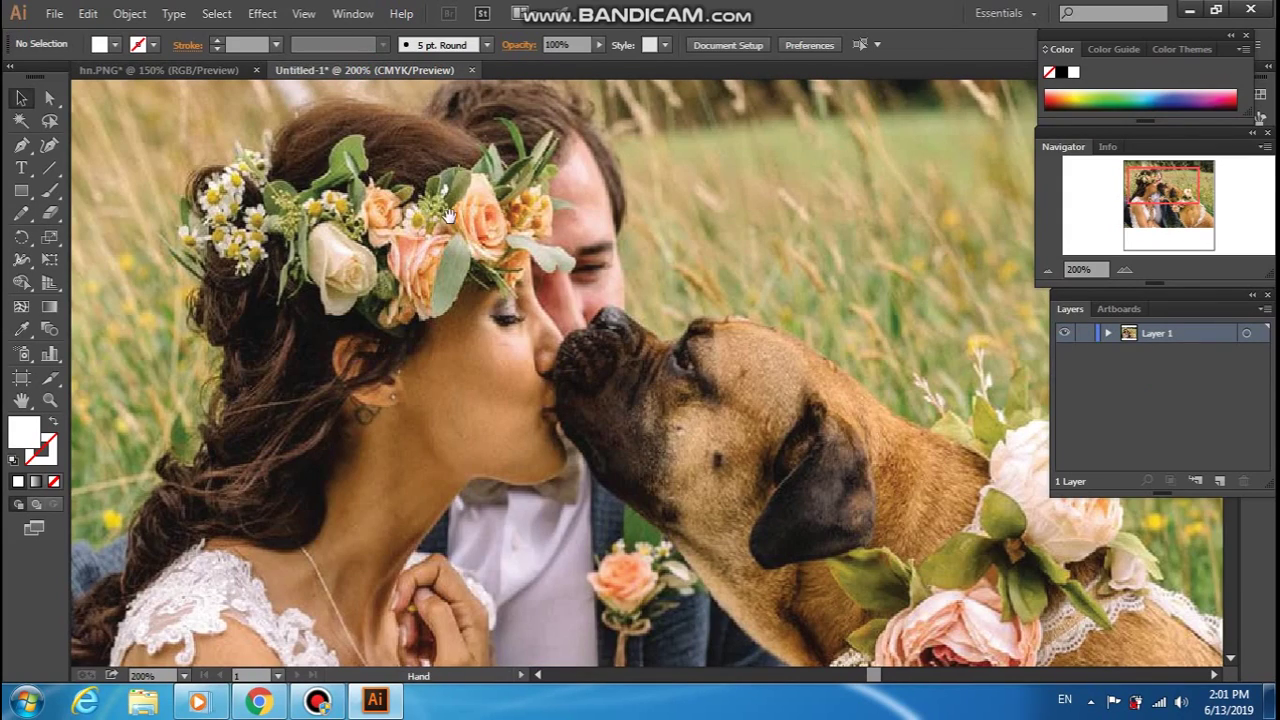
drag(445, 165, 492, 240)
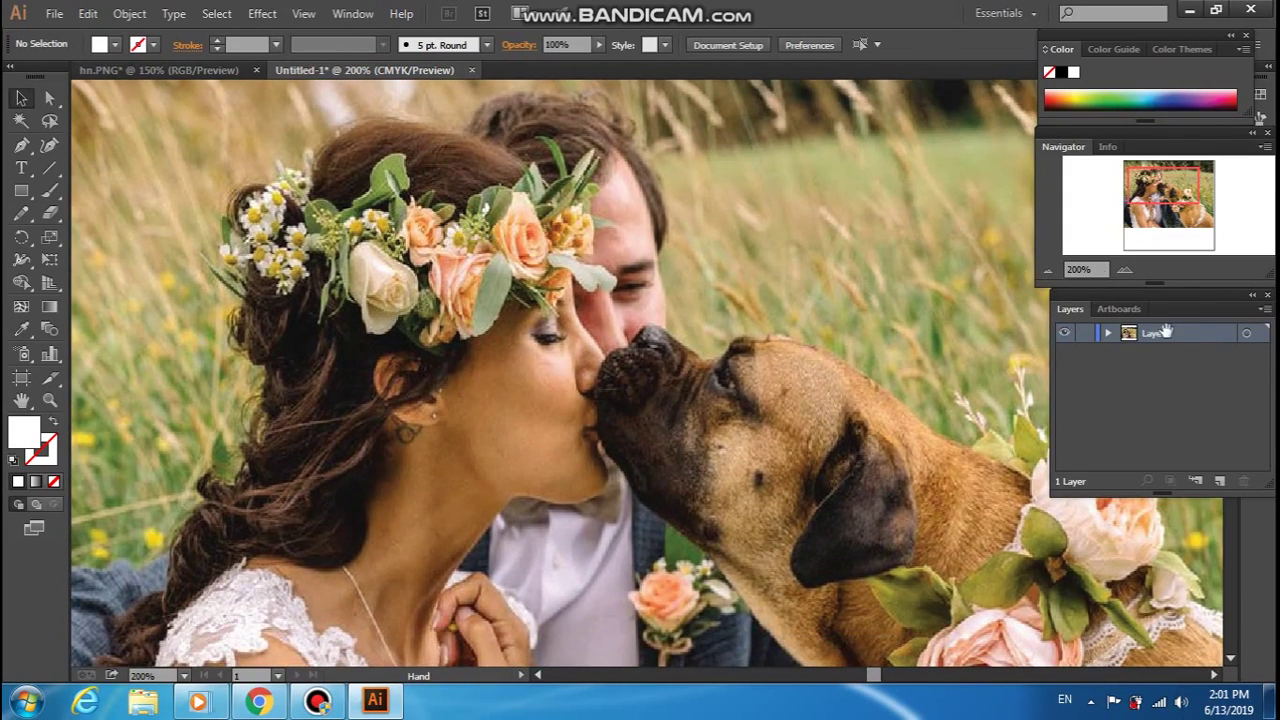
click(1109, 336)
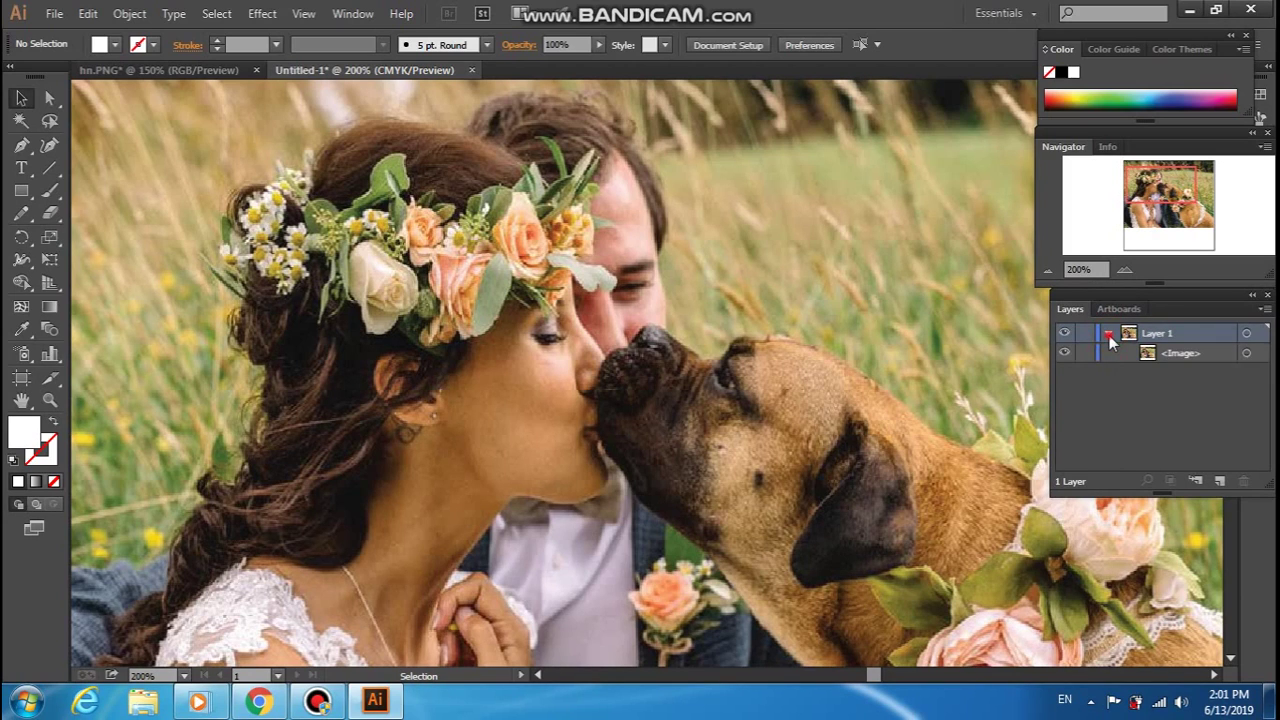
click(1109, 335)
Add a new layer named Konture above Layer 1 and make it the active drawing layer
click(1219, 481)
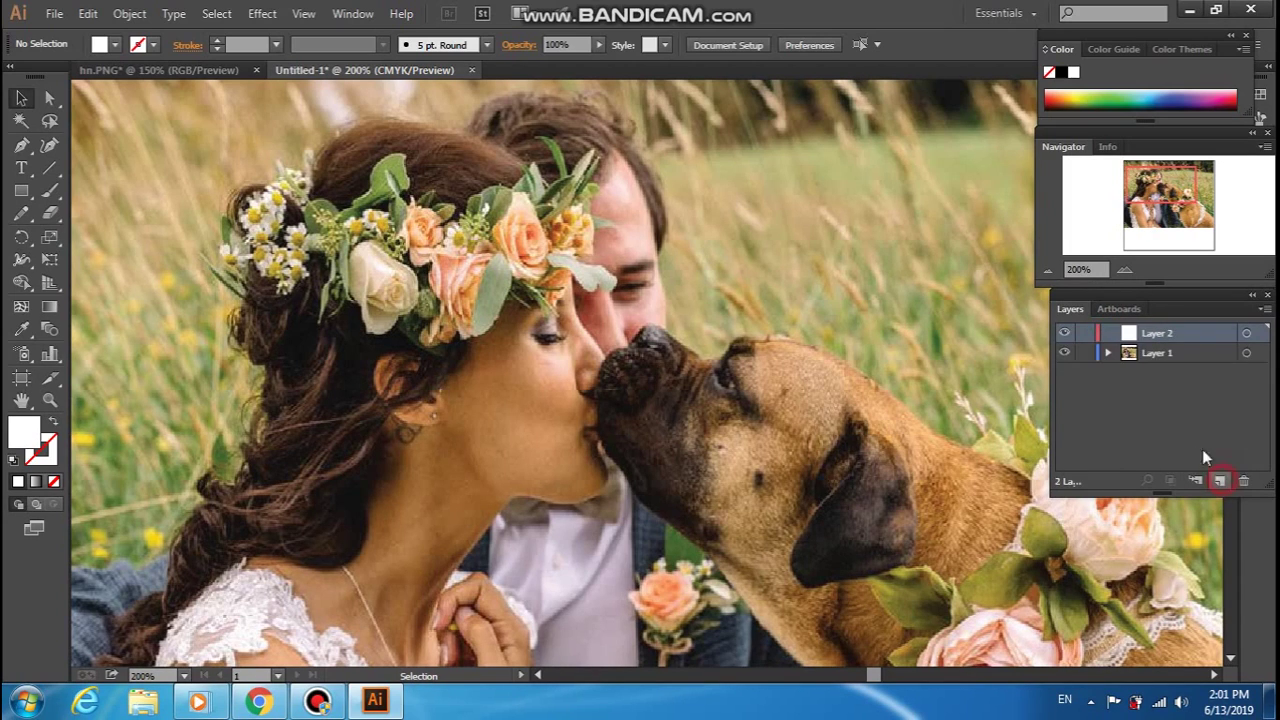
double_click(1150, 335)
text(Ko)
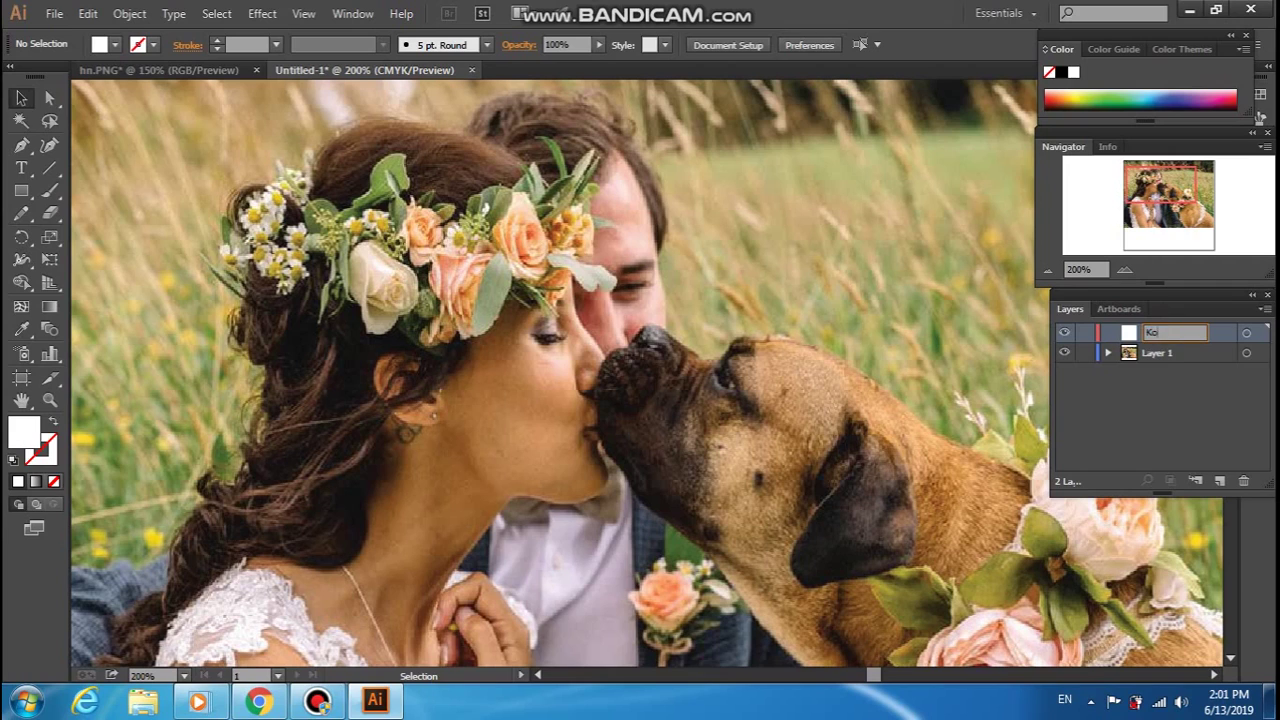
text(nture)
key(Return)
click(1150, 334)
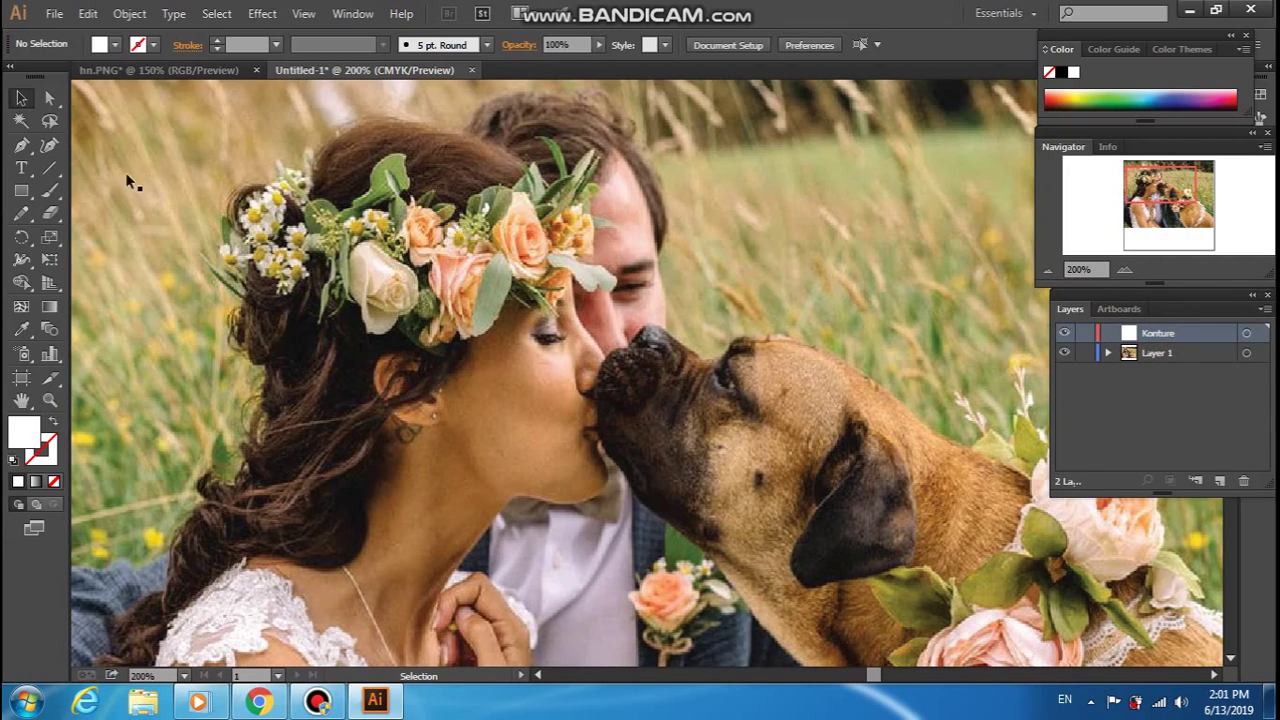
click(50, 191)
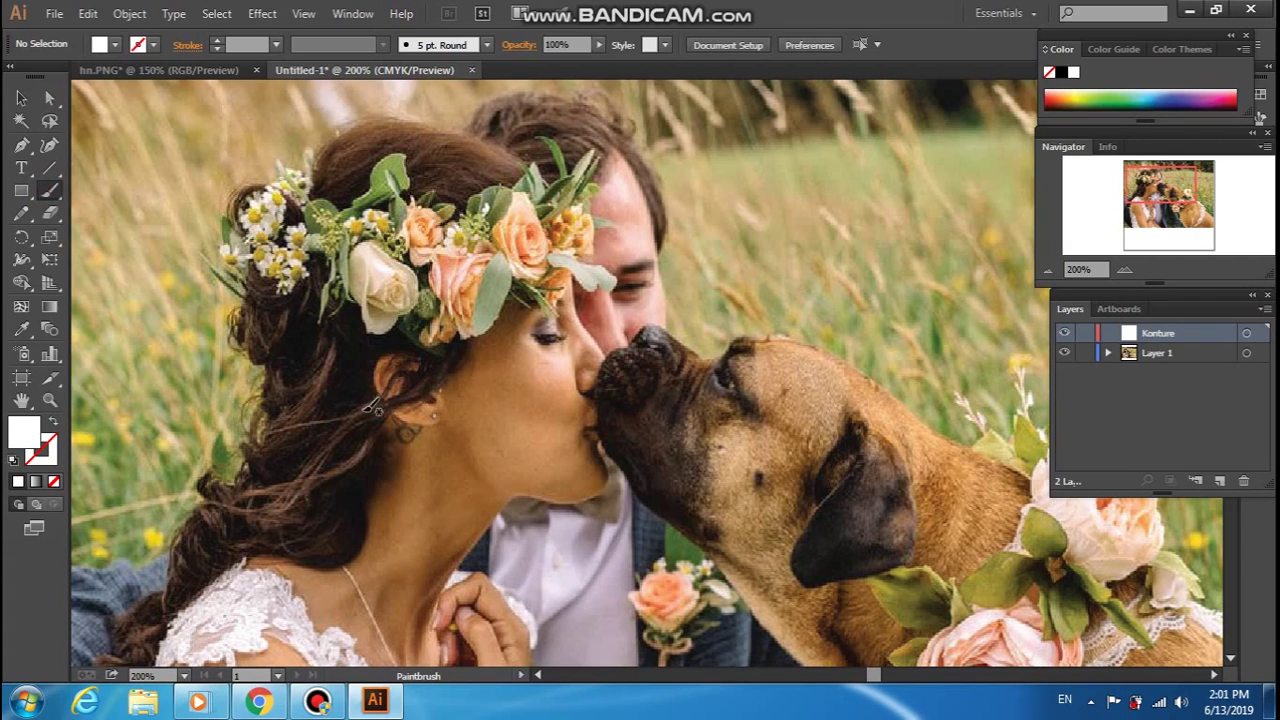
Create Calligraphic Brush 1 with a 65° angle, 75% roundness and 1 pt size
click(443, 50)
click(438, 190)
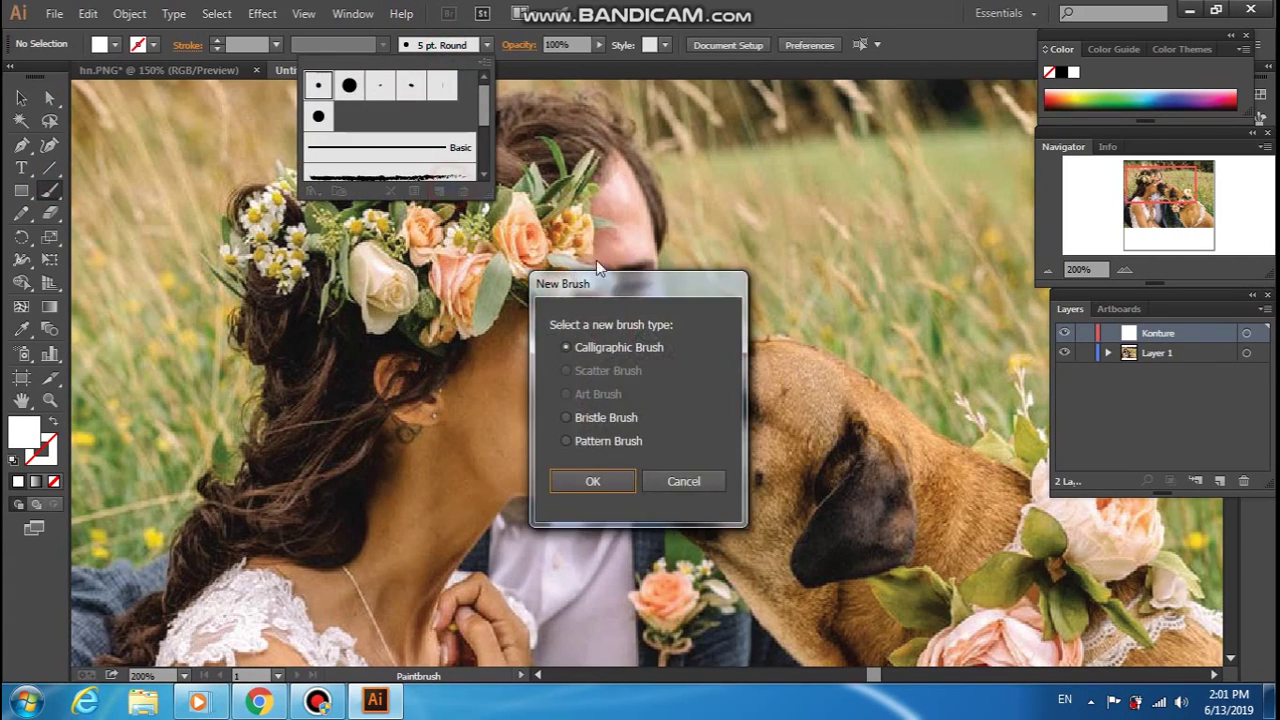
click(606, 470)
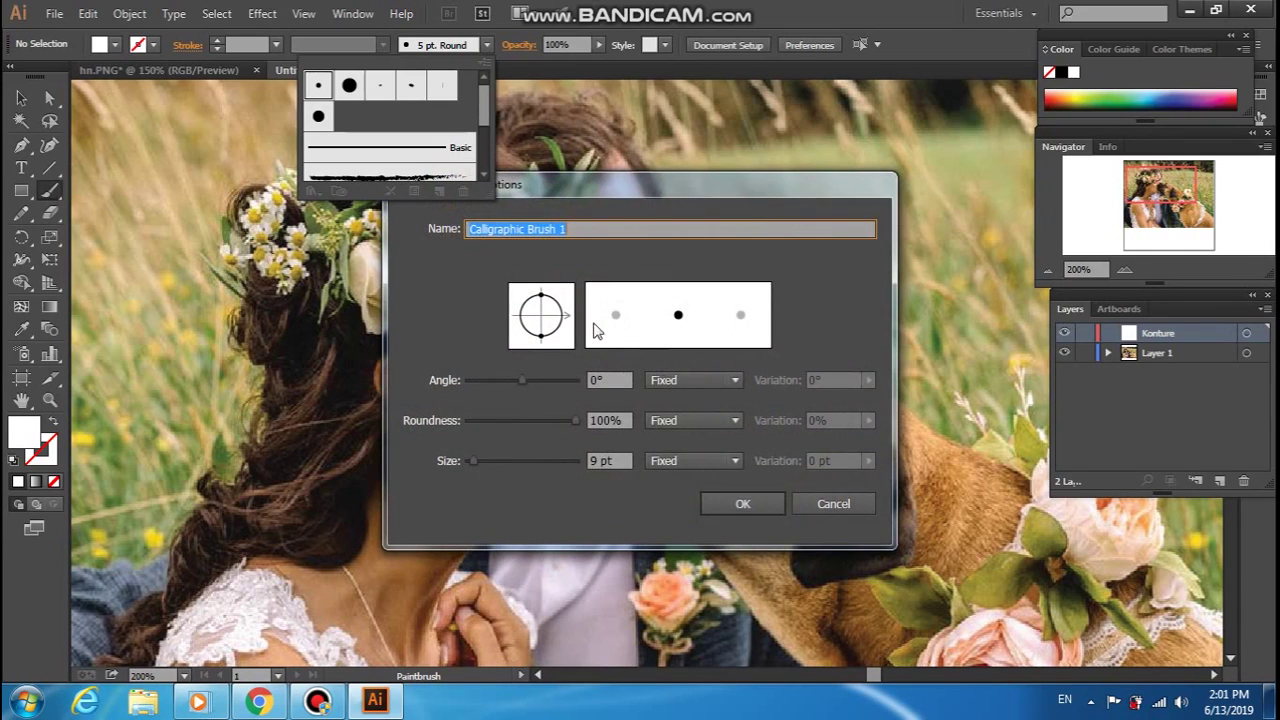
drag(525, 380, 537, 381)
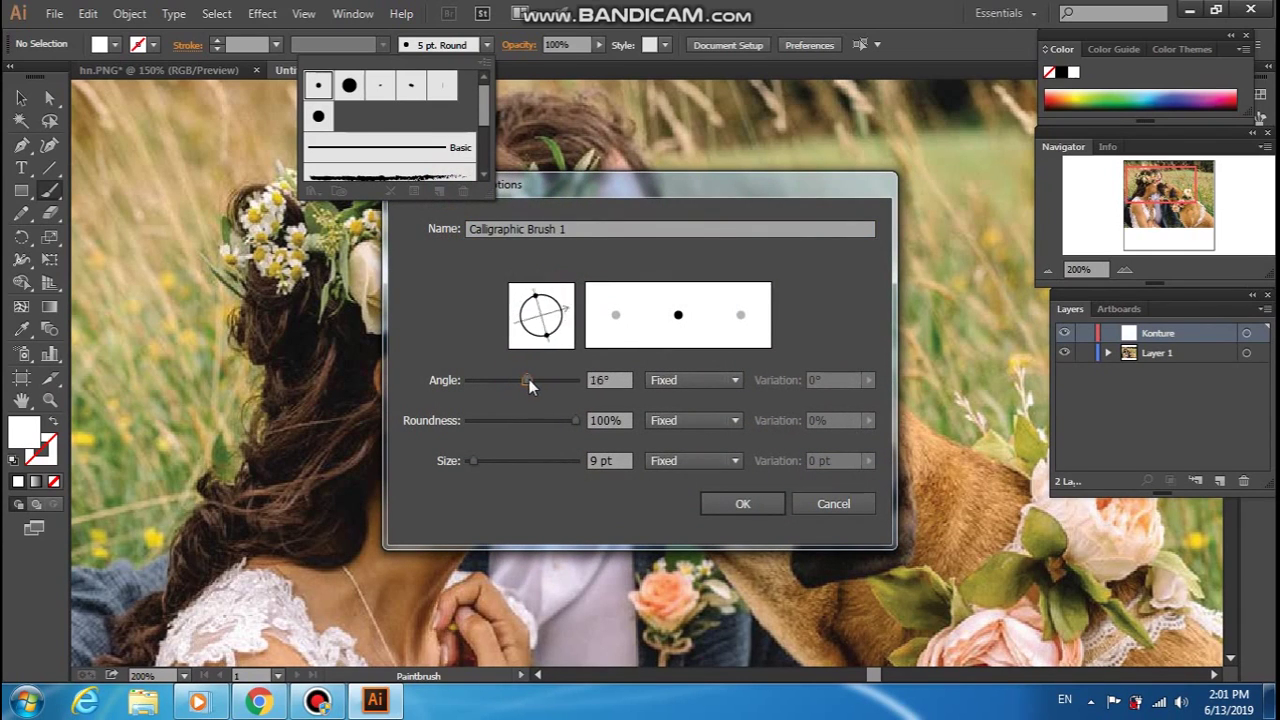
double_click(600, 380)
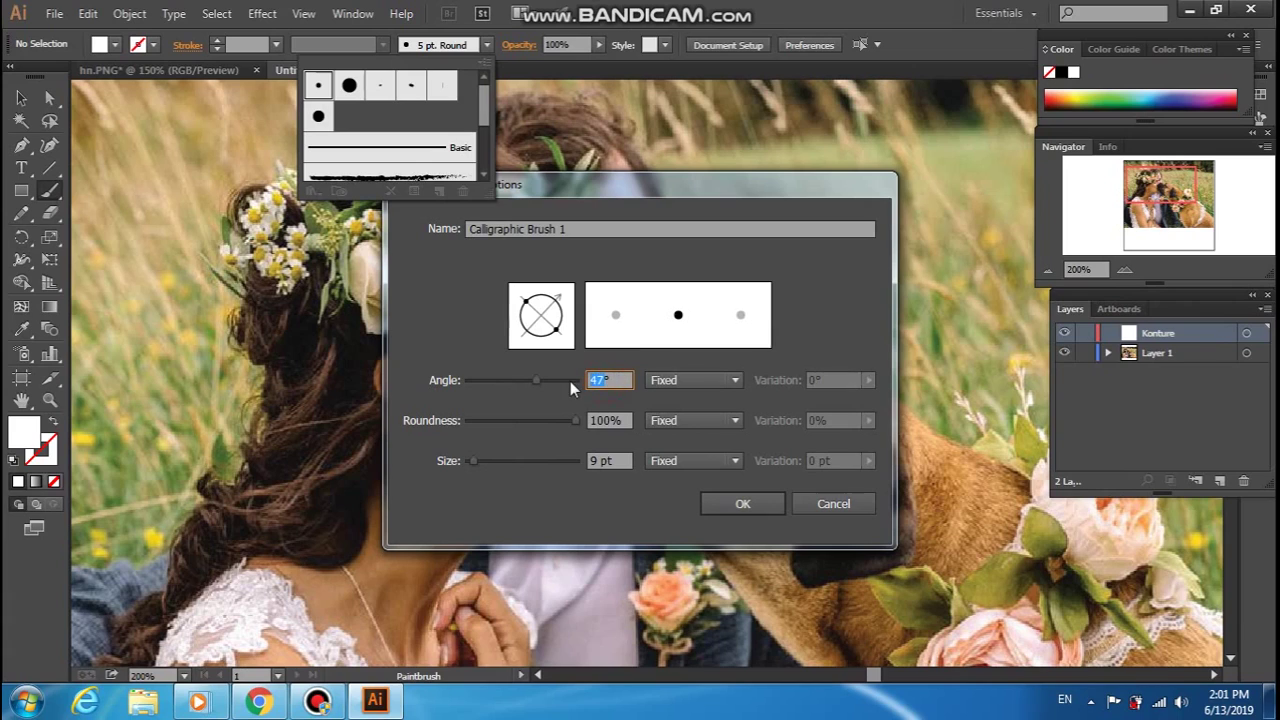
text(65)
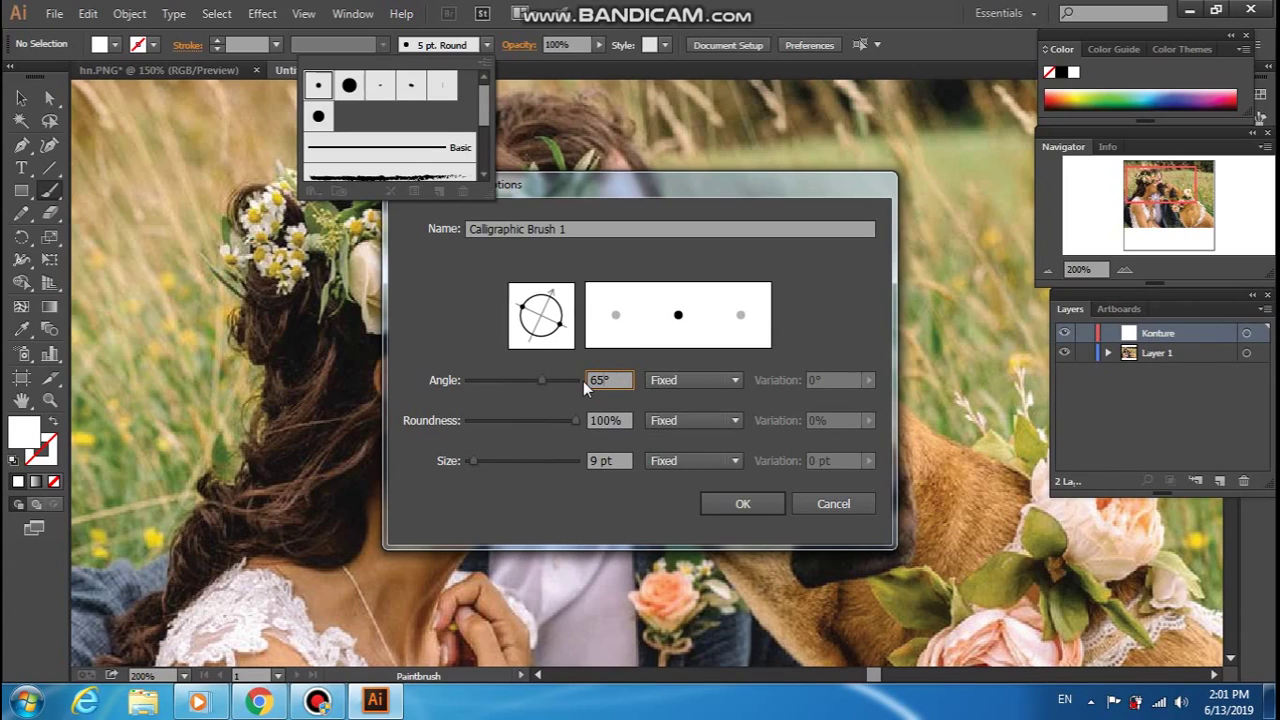
text(75)
text(65)
double_click(605, 420)
text(75)
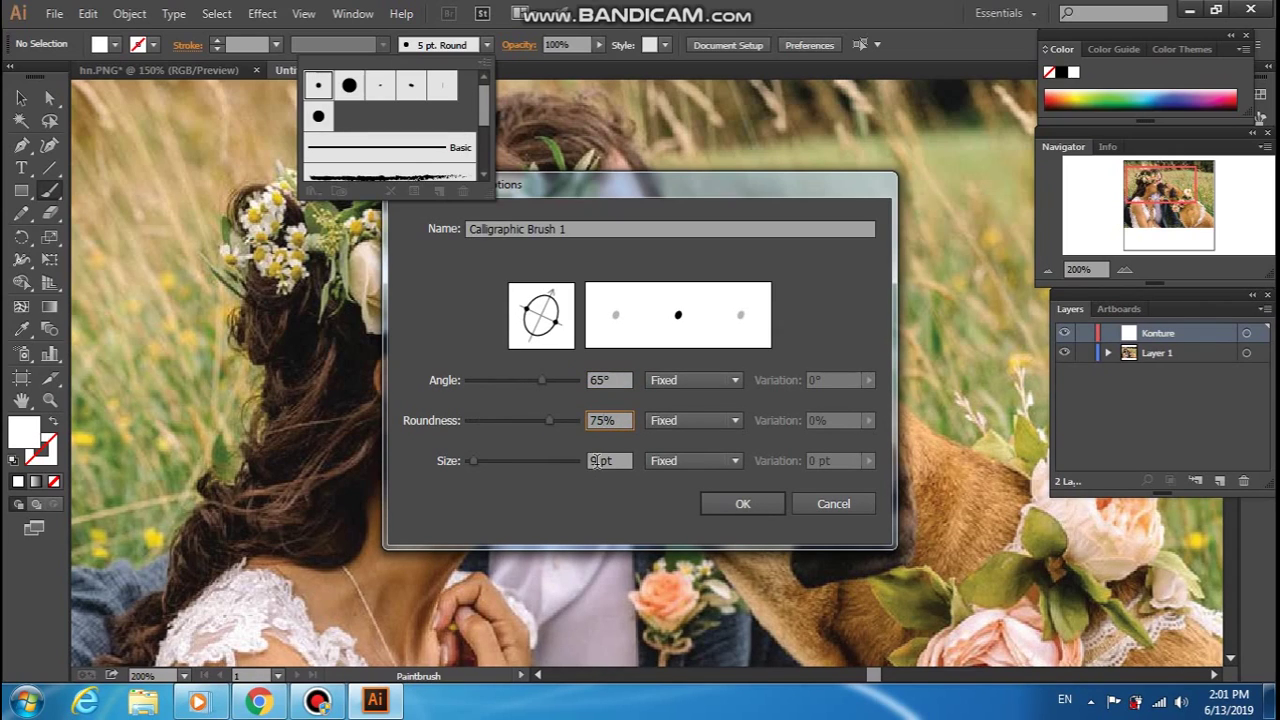
double_click(594, 461)
text(1)
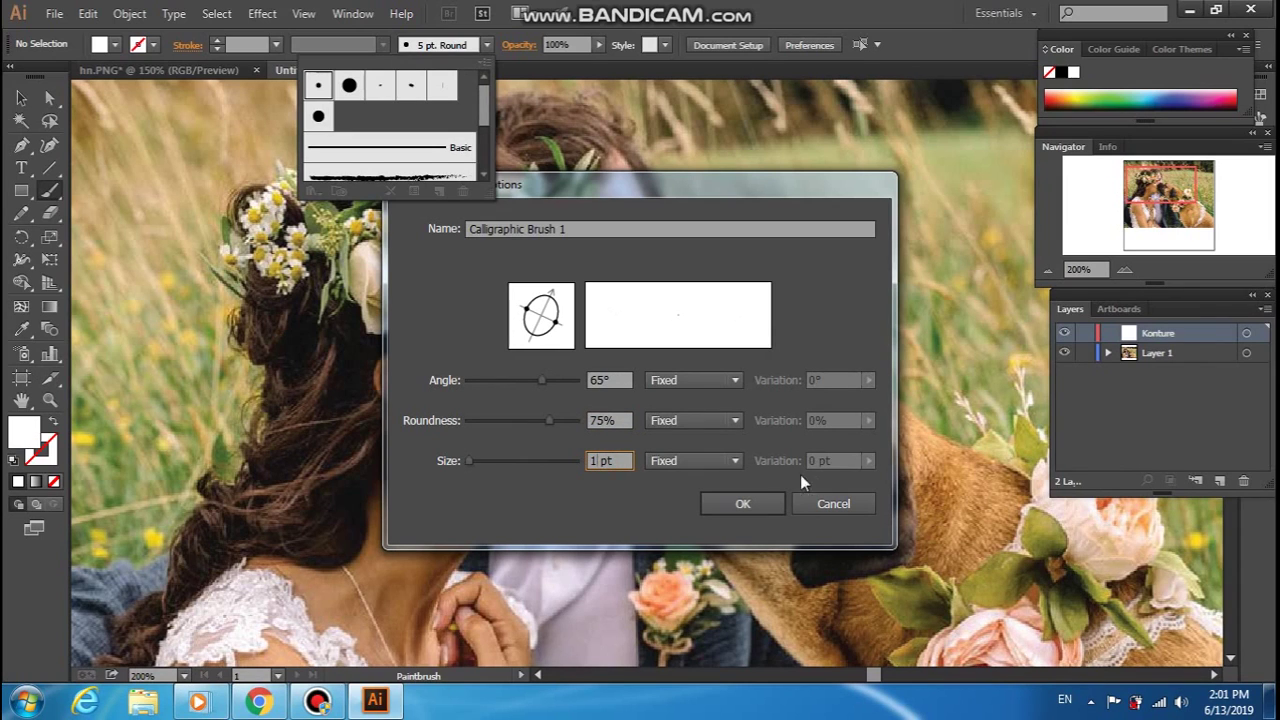
click(742, 503)
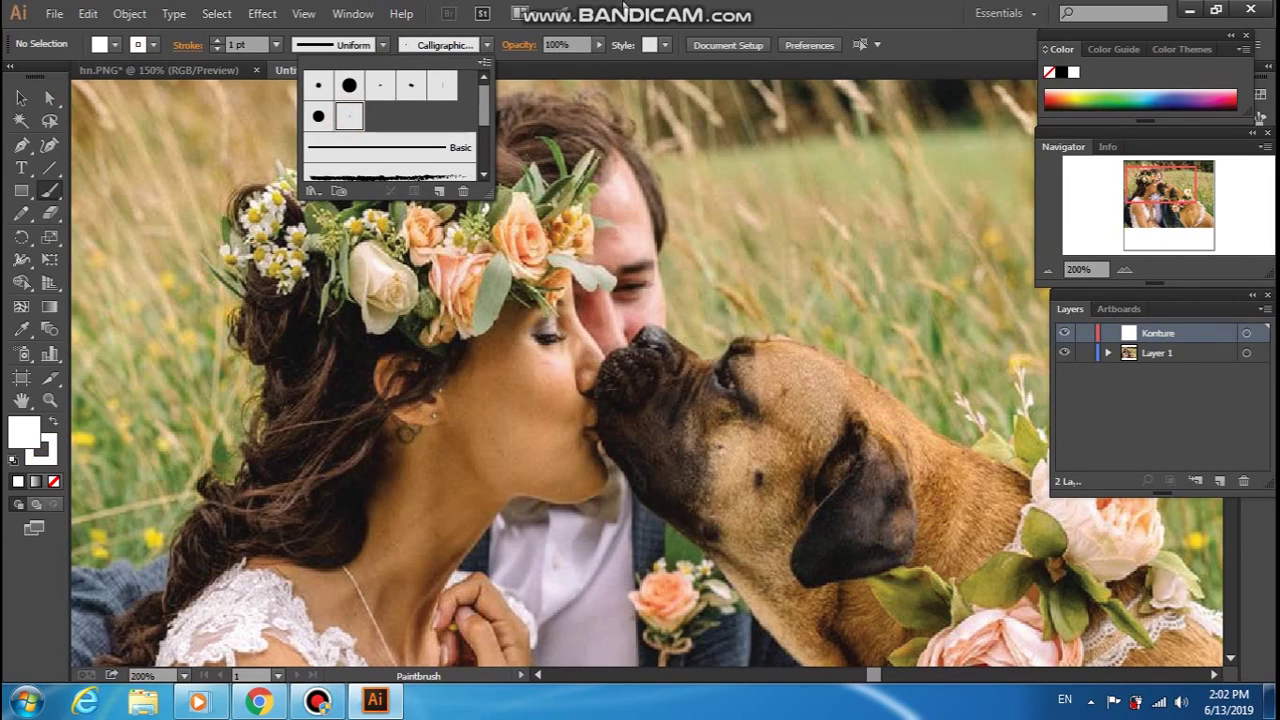
Trace the bride's neck and chin with black outline strokes, undoing a white trial stroke
key(Escape)
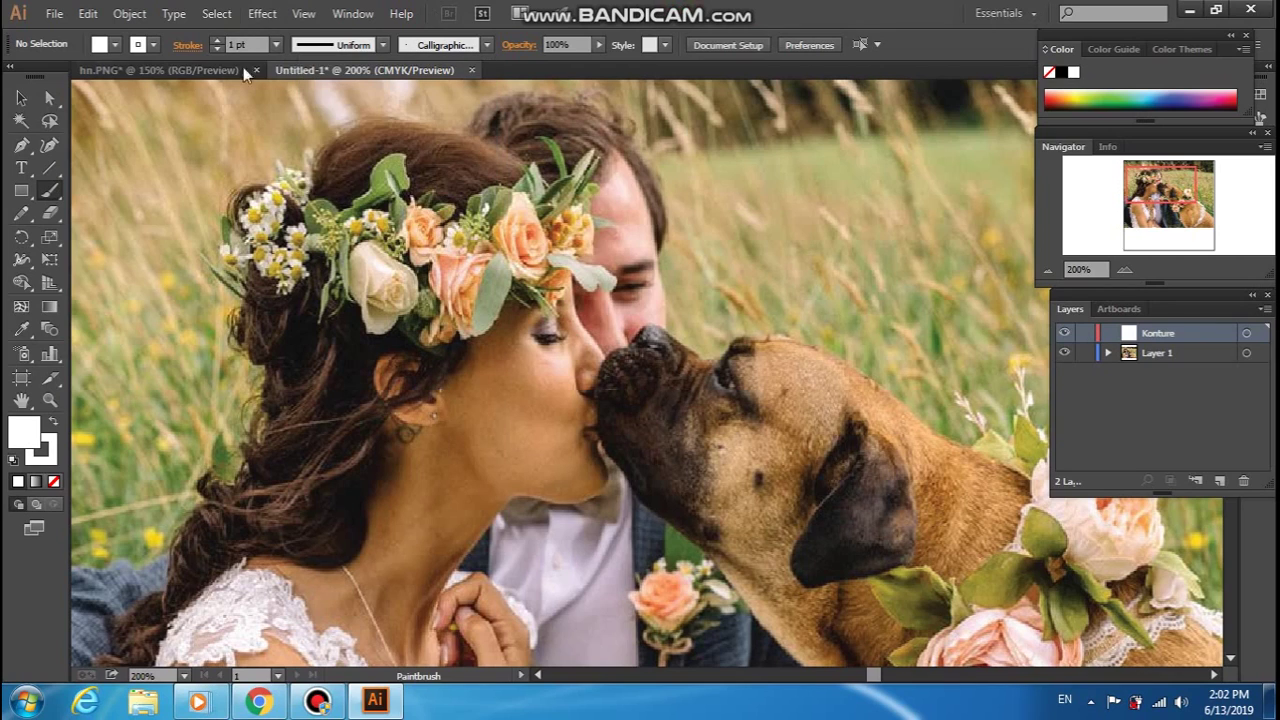
scroll(600, 488, up, 2)
scroll(594, 497, up, 2)
scroll(588, 510, up, 2)
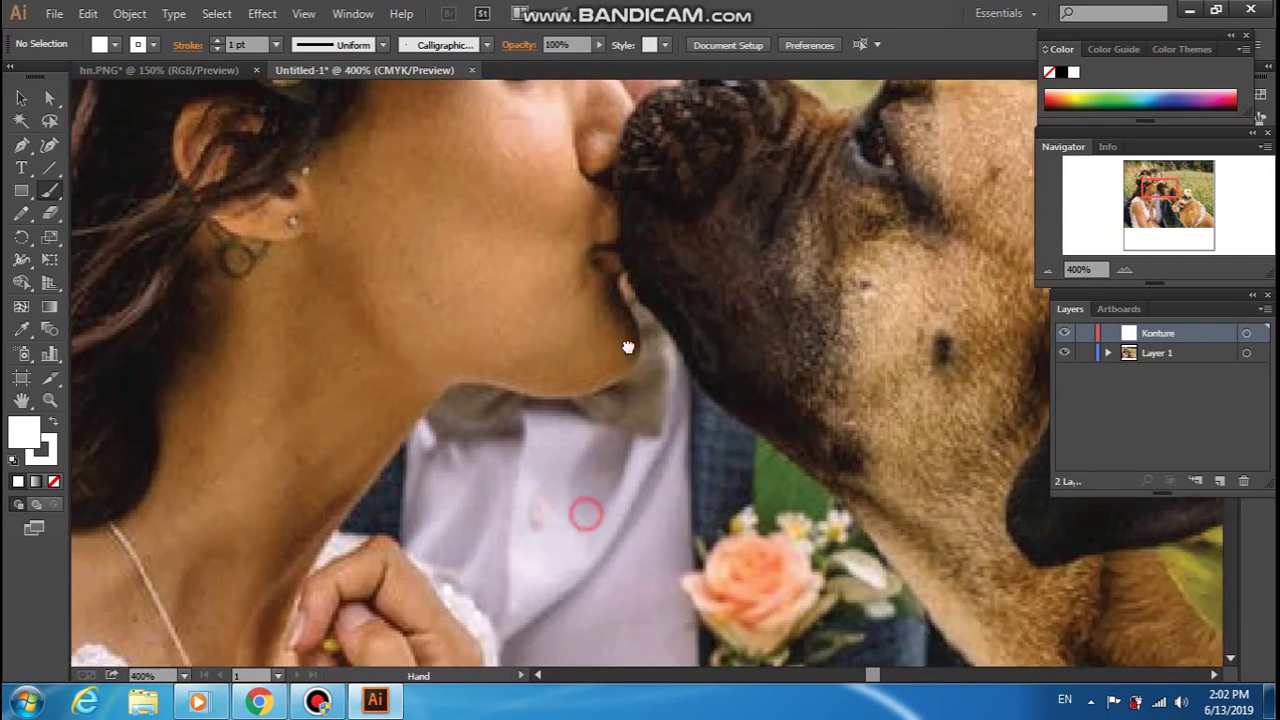
scroll(651, 285, up, 2)
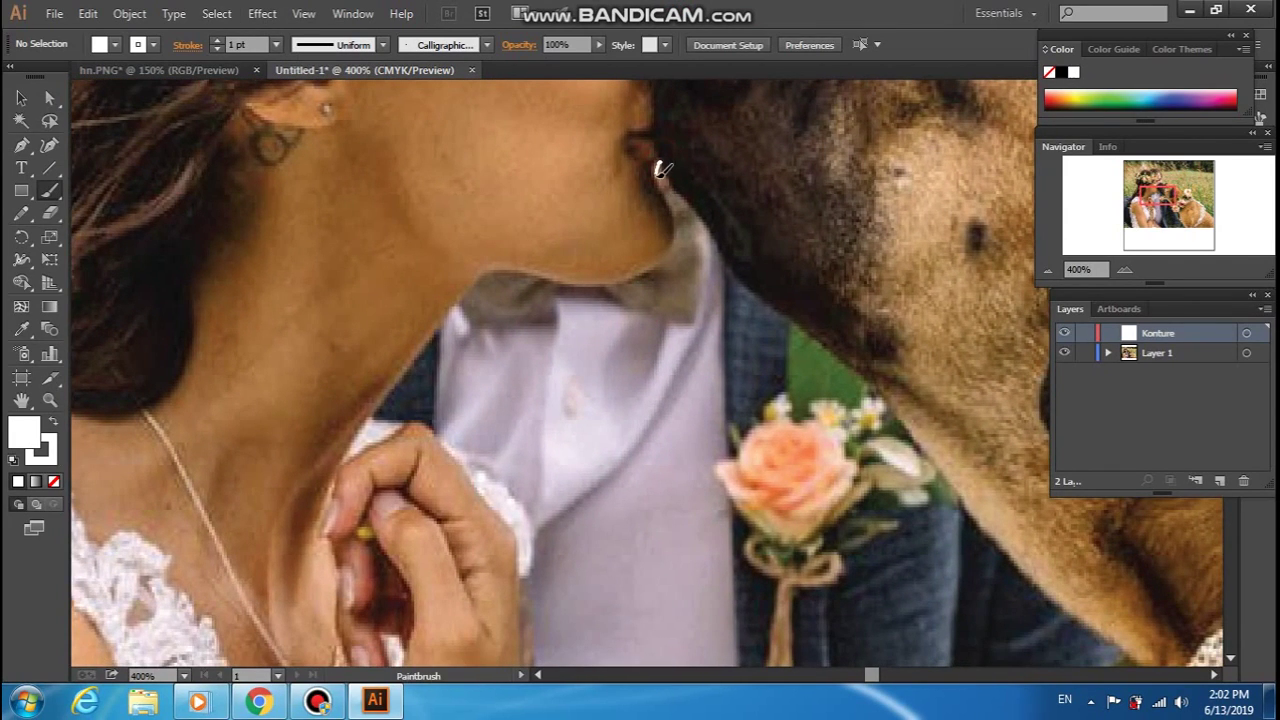
drag(660, 163, 659, 181)
key(ctrl+z)
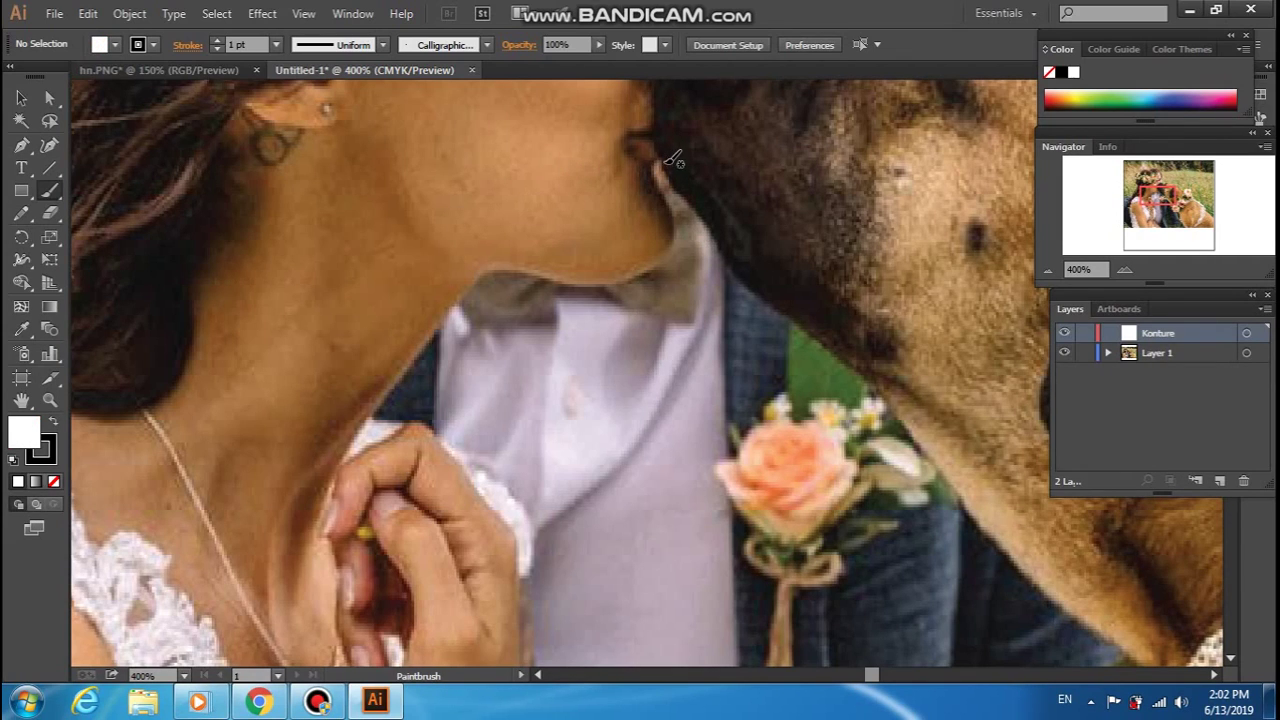
drag(664, 161, 659, 188)
mouse_move(622, 276)
mouse_down()
mouse_move(489, 273)
mouse_move(406, 378)
mouse_up()
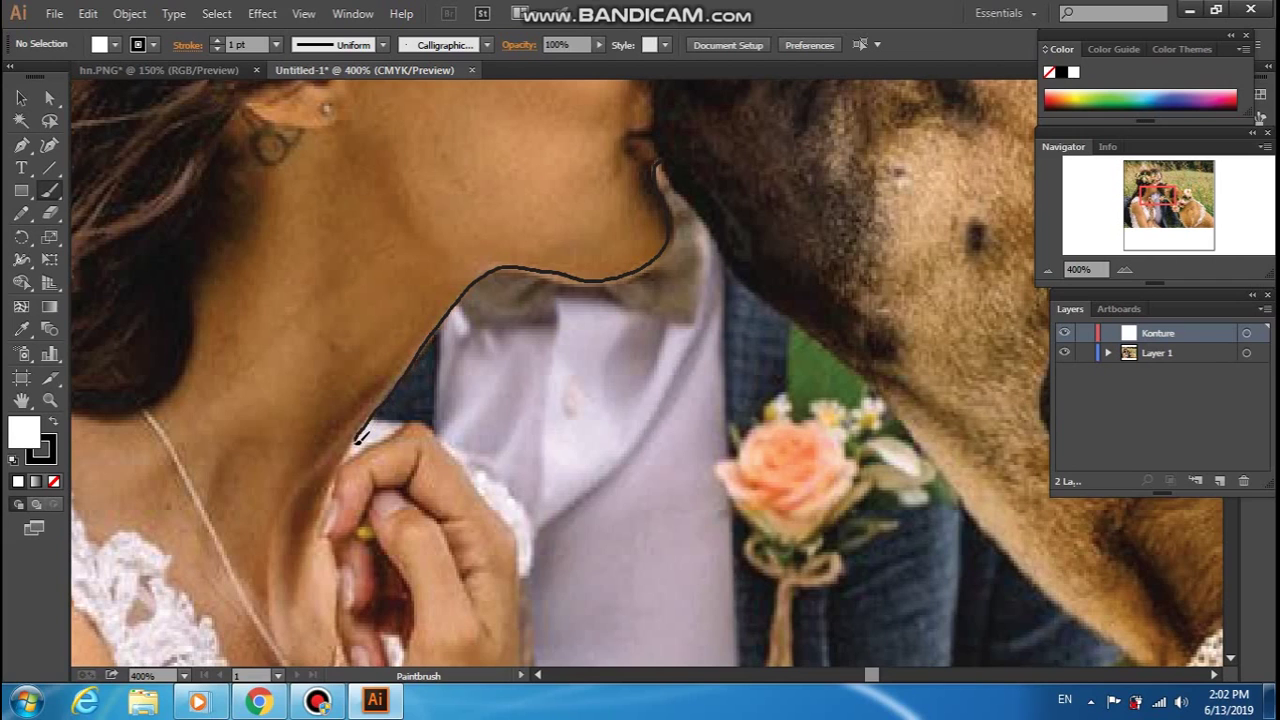
drag(347, 456, 347, 458)
Pan to the dog's nose and trace the top edge of its snout
drag(708, 250, 718, 473)
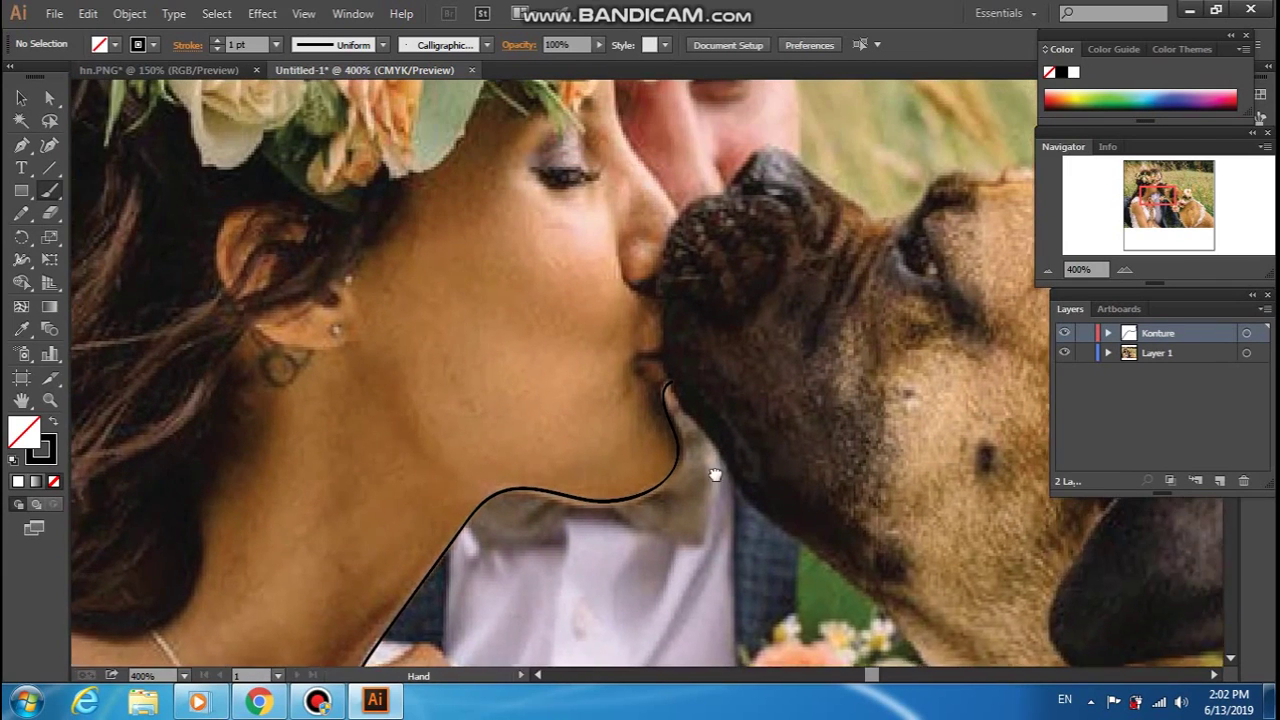
drag(686, 430, 678, 440)
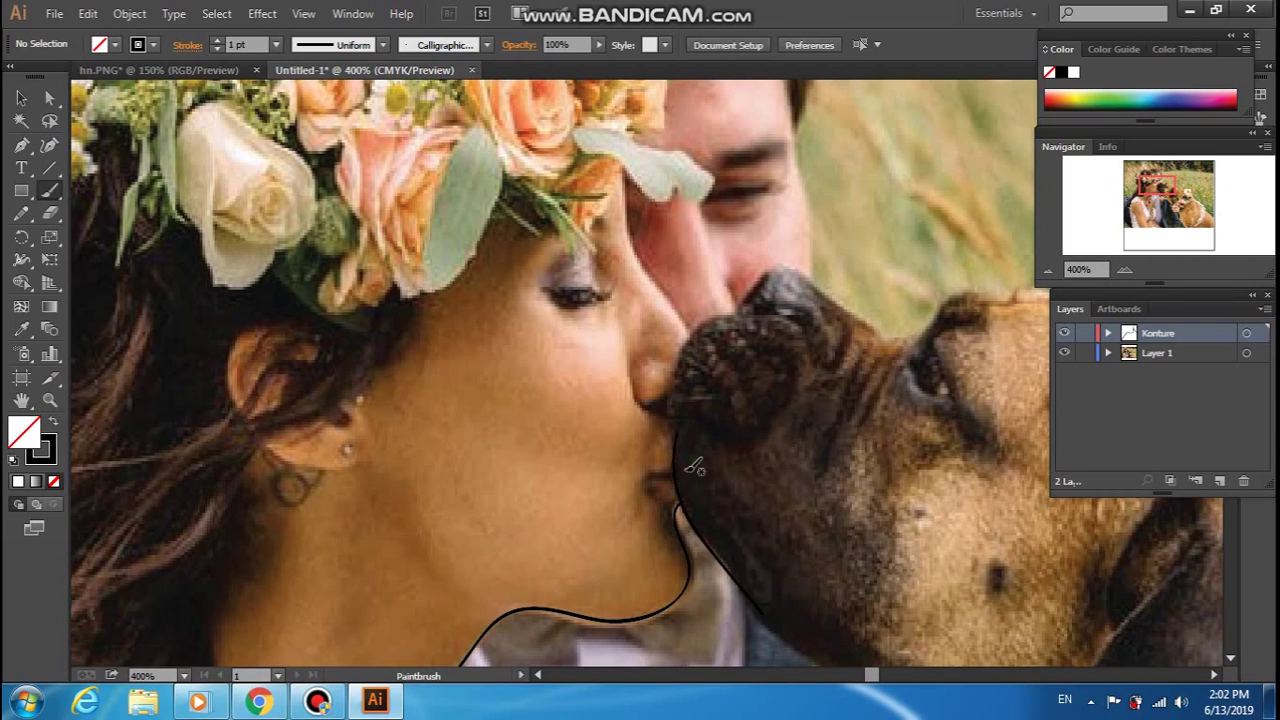
mouse_move(700, 437)
mouse_down()
mouse_move(692, 500)
mouse_move(677, 490)
mouse_up()
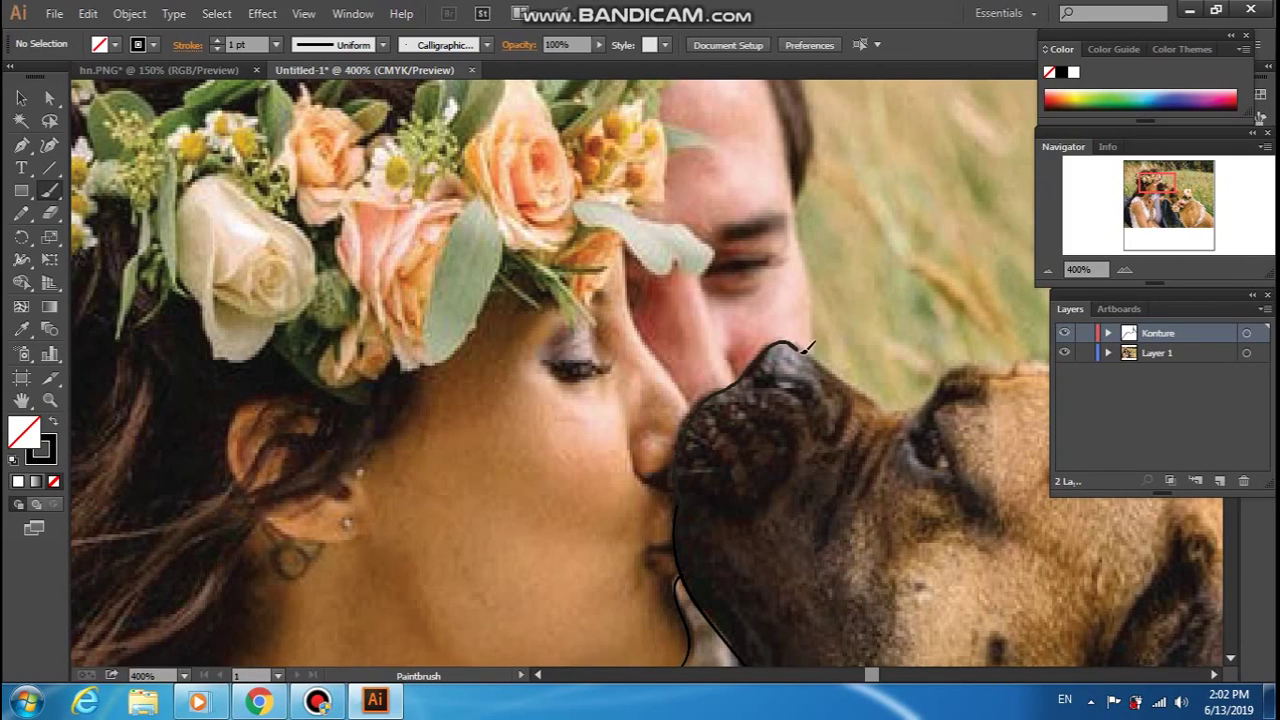
drag(803, 350, 876, 397)
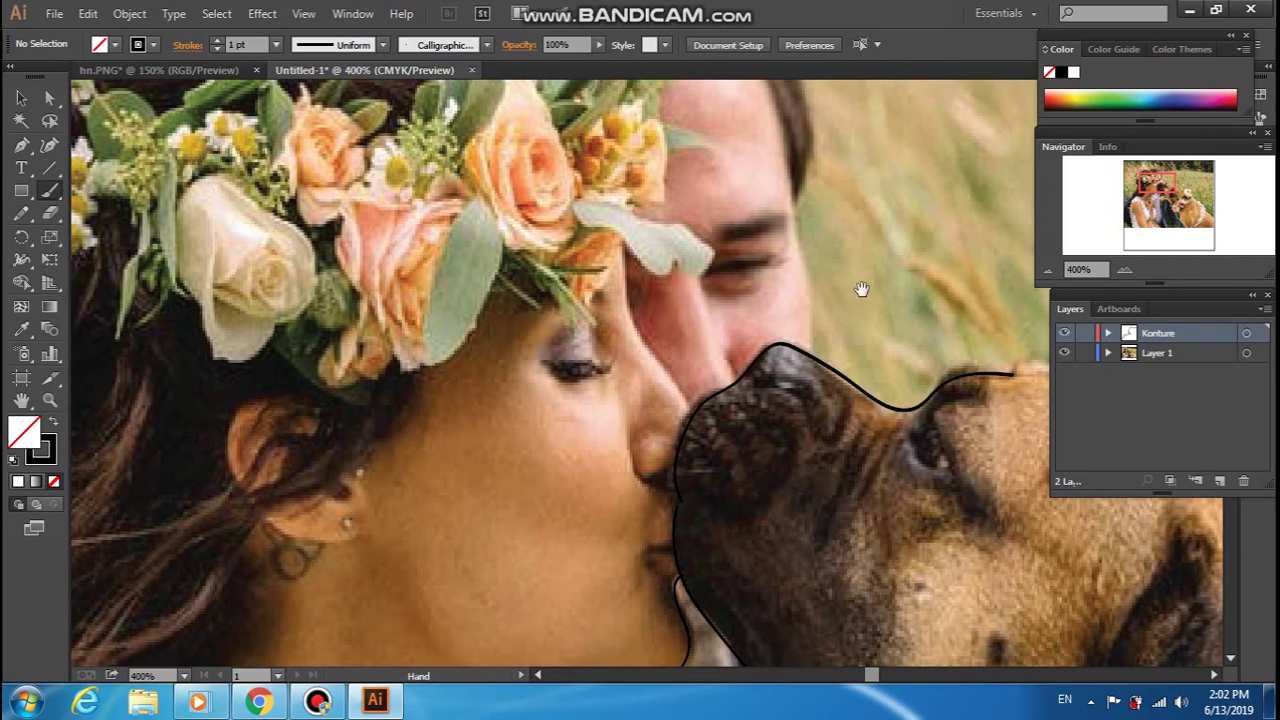
drag(860, 286, 864, 421)
drag(871, 475, 999, 479)
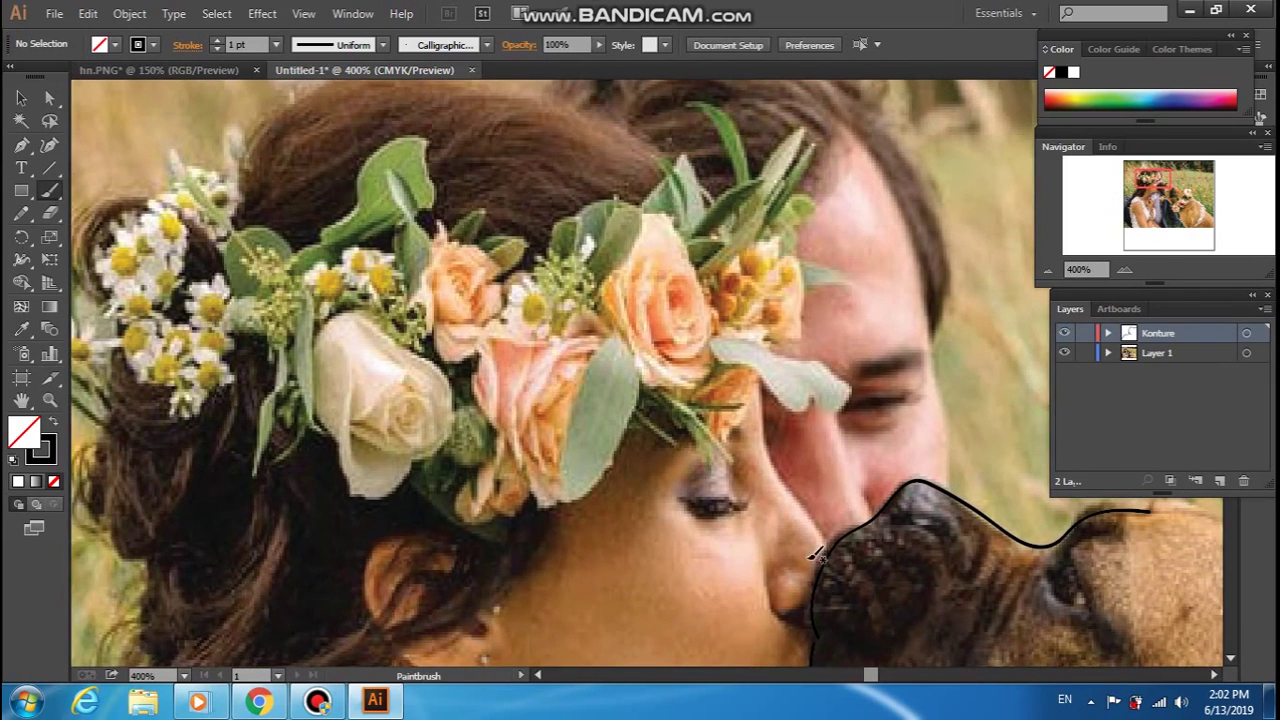
Outline the edge between the bride's nose and groom's cheek, then the groom's outer face edge
mouse_move(826, 548)
mouse_down()
mouse_move(766, 428)
mouse_move(765, 378)
mouse_up()
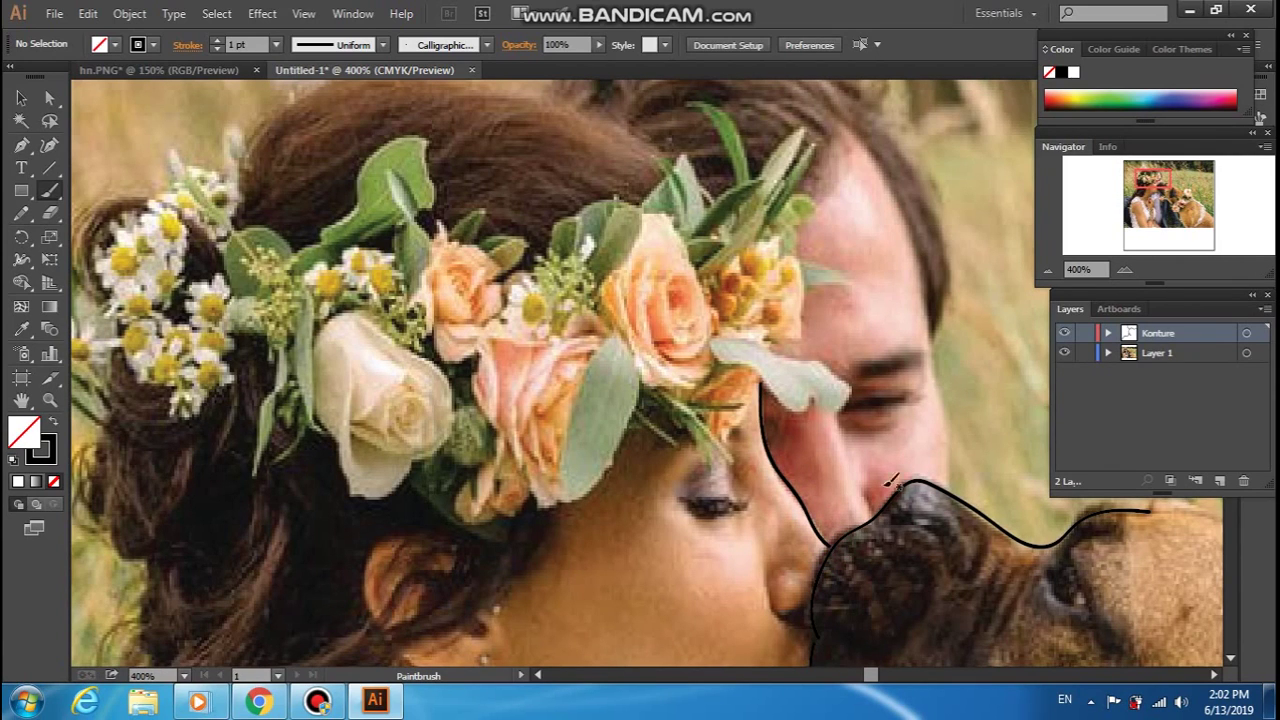
scroll(880, 420, down, 3)
key(ctrl+z)
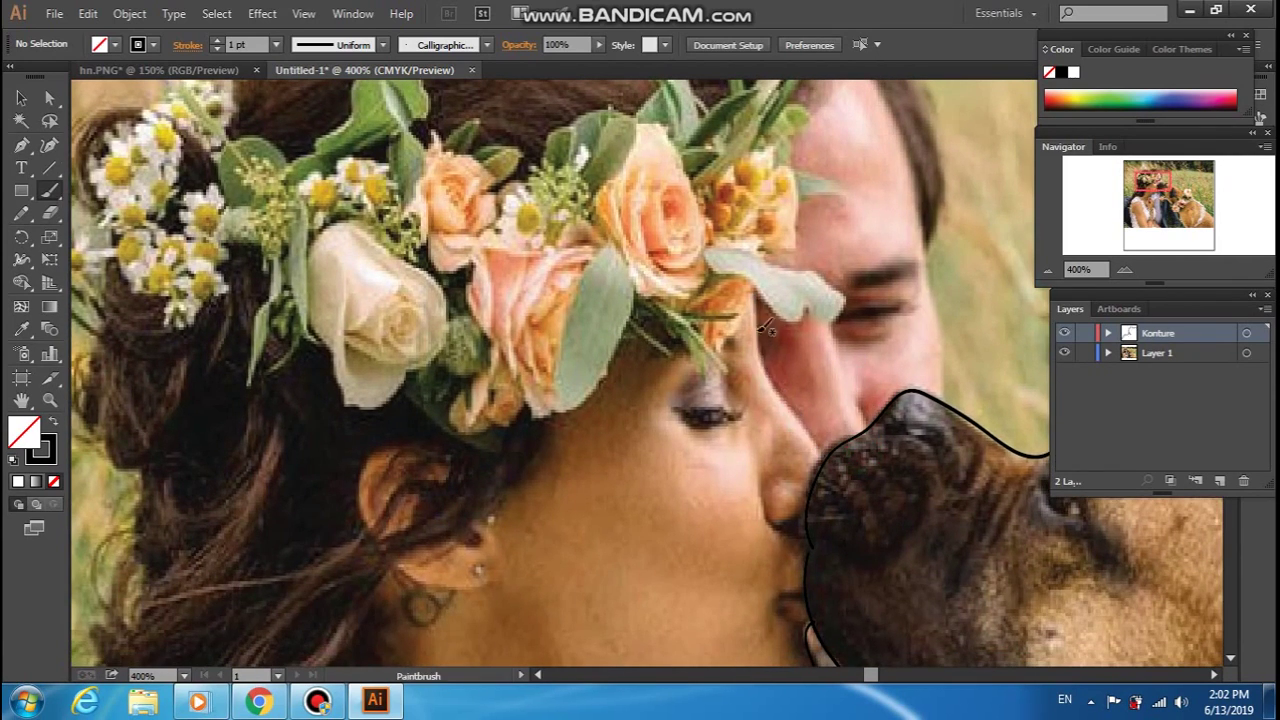
drag(758, 340, 812, 430)
mouse_move(902, 384)
mouse_down()
mouse_move(794, 436)
mouse_move(818, 466)
mouse_up()
mouse_move(750, 172)
mouse_down()
mouse_move(808, 308)
mouse_move(826, 468)
mouse_up()
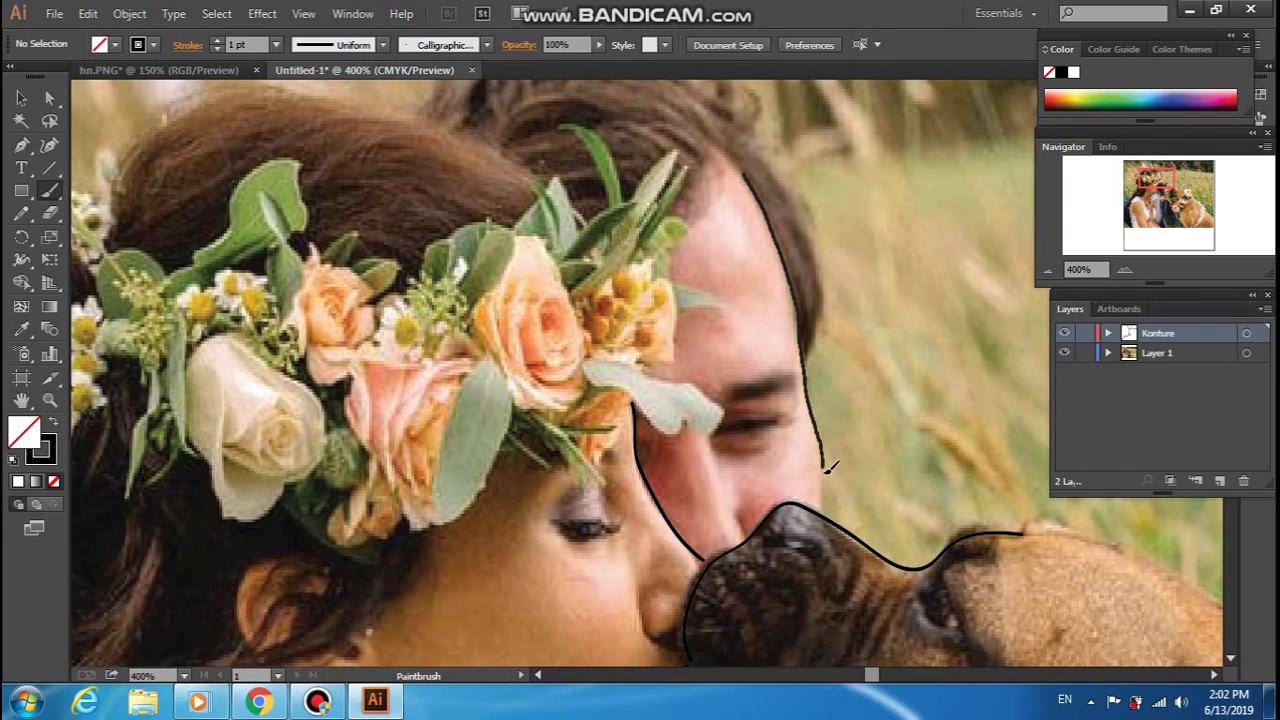
drag(830, 512, 832, 518)
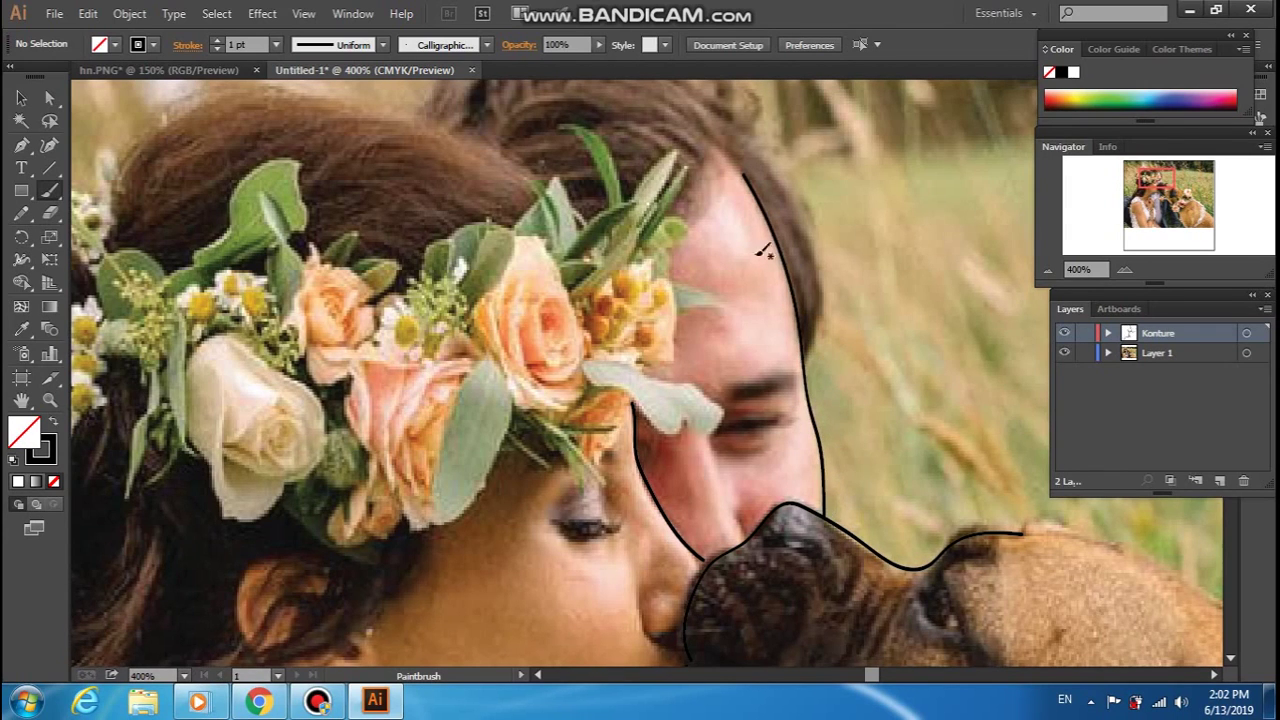
Extend the outline to the top of the groom's head, undoing stray hook strokes
mouse_move(766, 277)
mouse_down()
mouse_move(834, 266)
mouse_move(802, 312)
mouse_up()
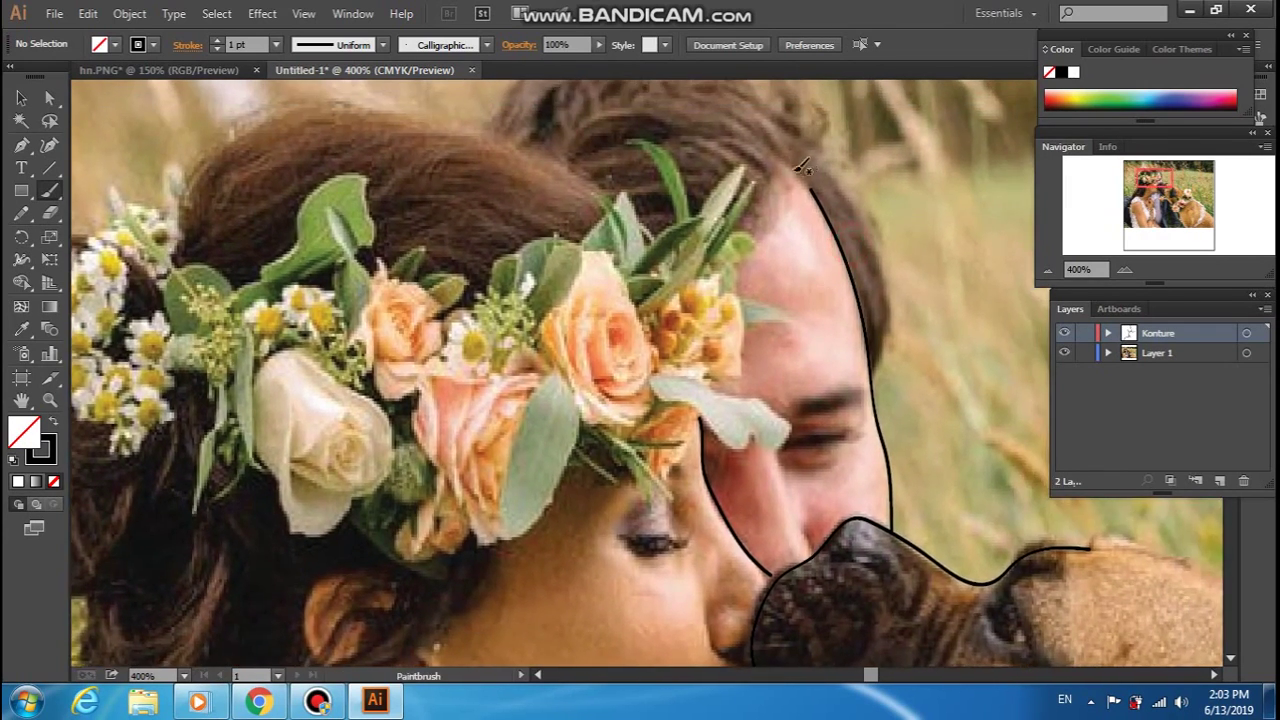
drag(786, 164, 815, 184)
key(ctrl+z)
ctrl+click(814, 190)
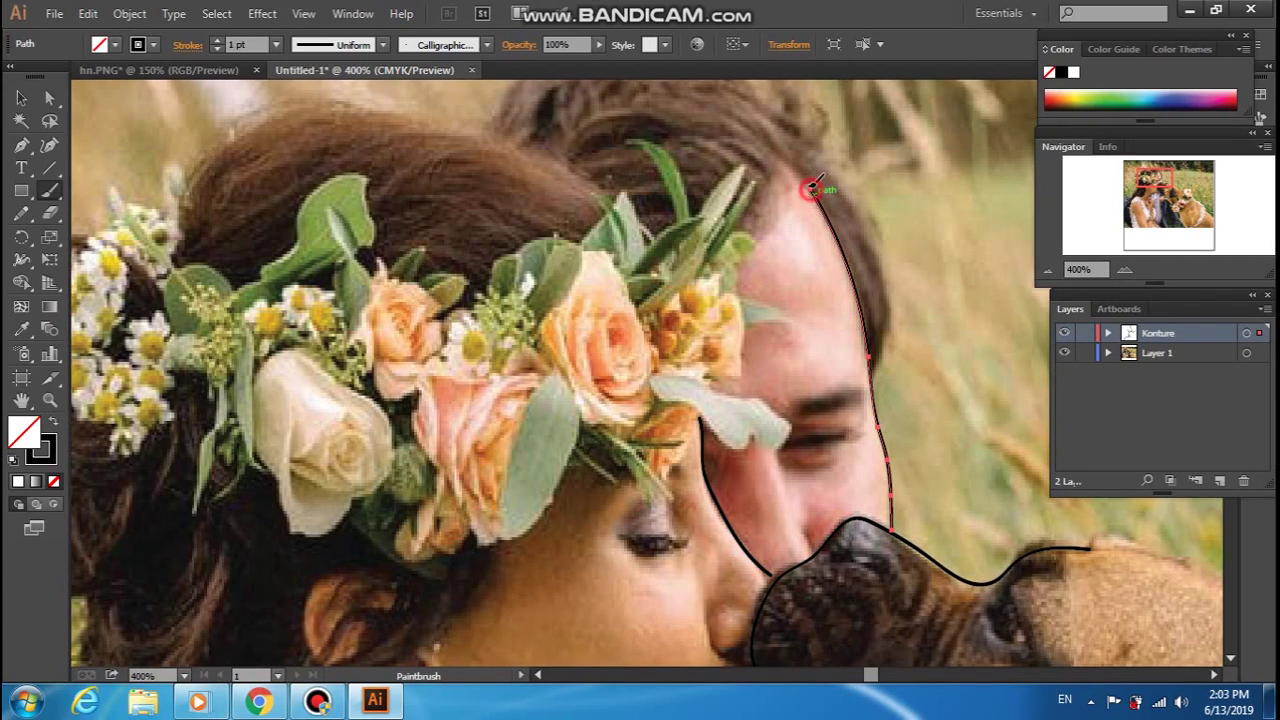
ctrl+click(790, 156)
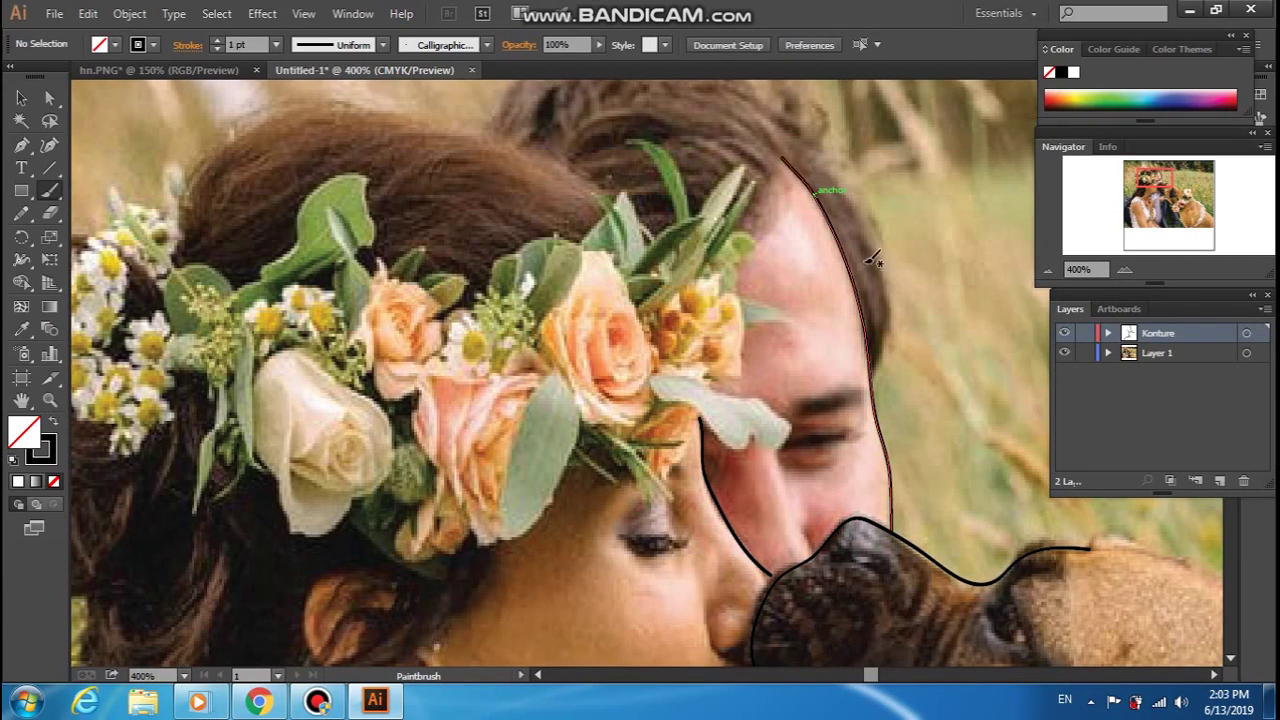
mouse_move(818, 189)
mouse_down()
mouse_move(832, 177)
mouse_move(810, 180)
mouse_up()
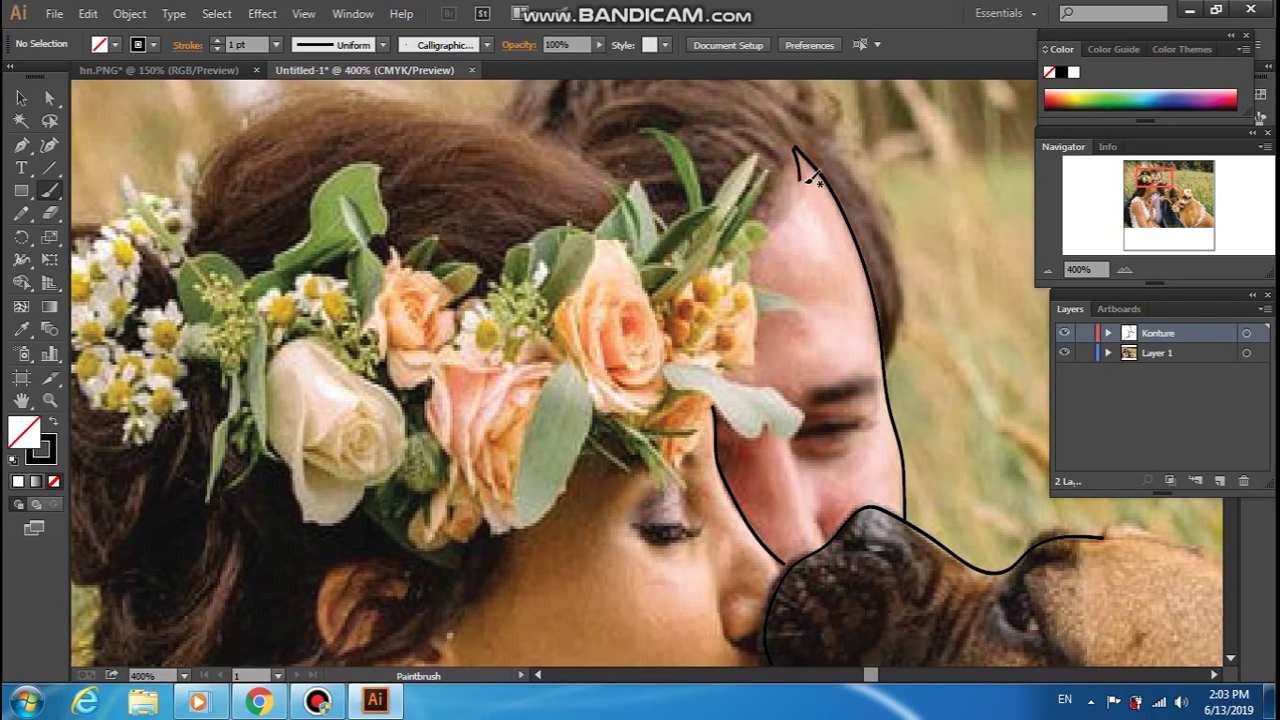
key(ctrl+z)
Draw two 0.5 pt hair strands on the groom's head, then restore the stroke to 1 pt
click(275, 45)
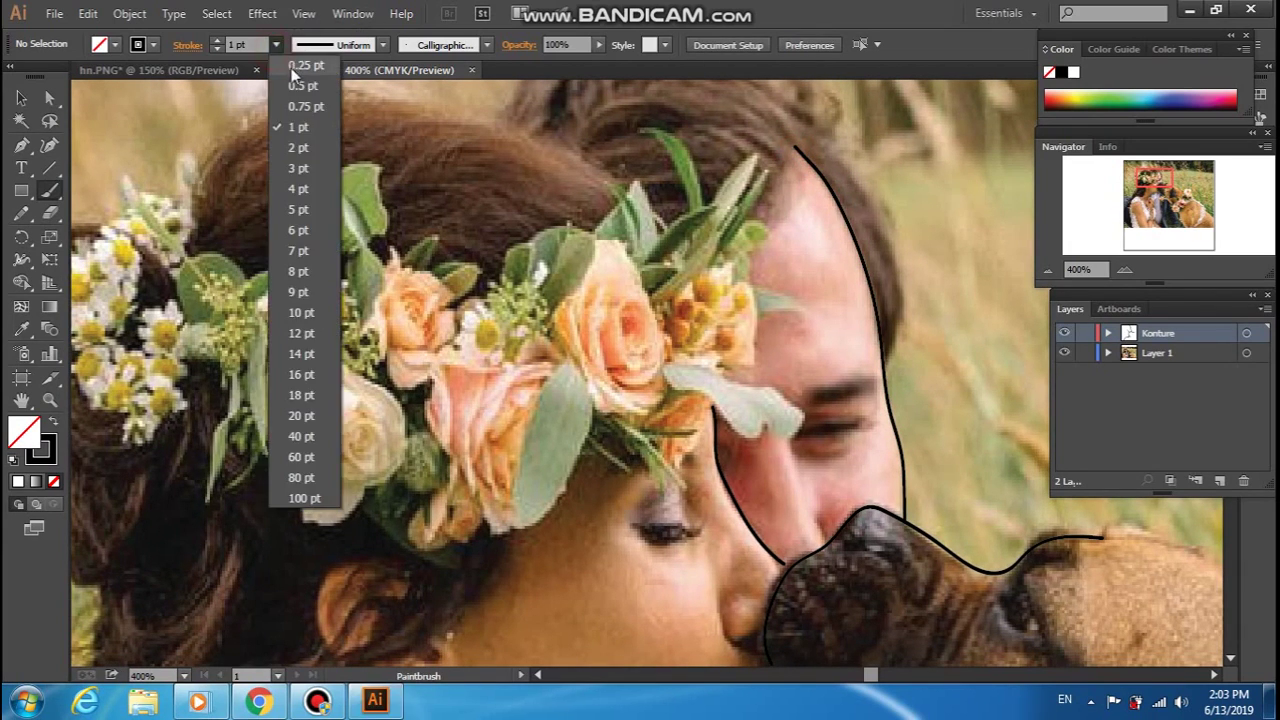
click(298, 85)
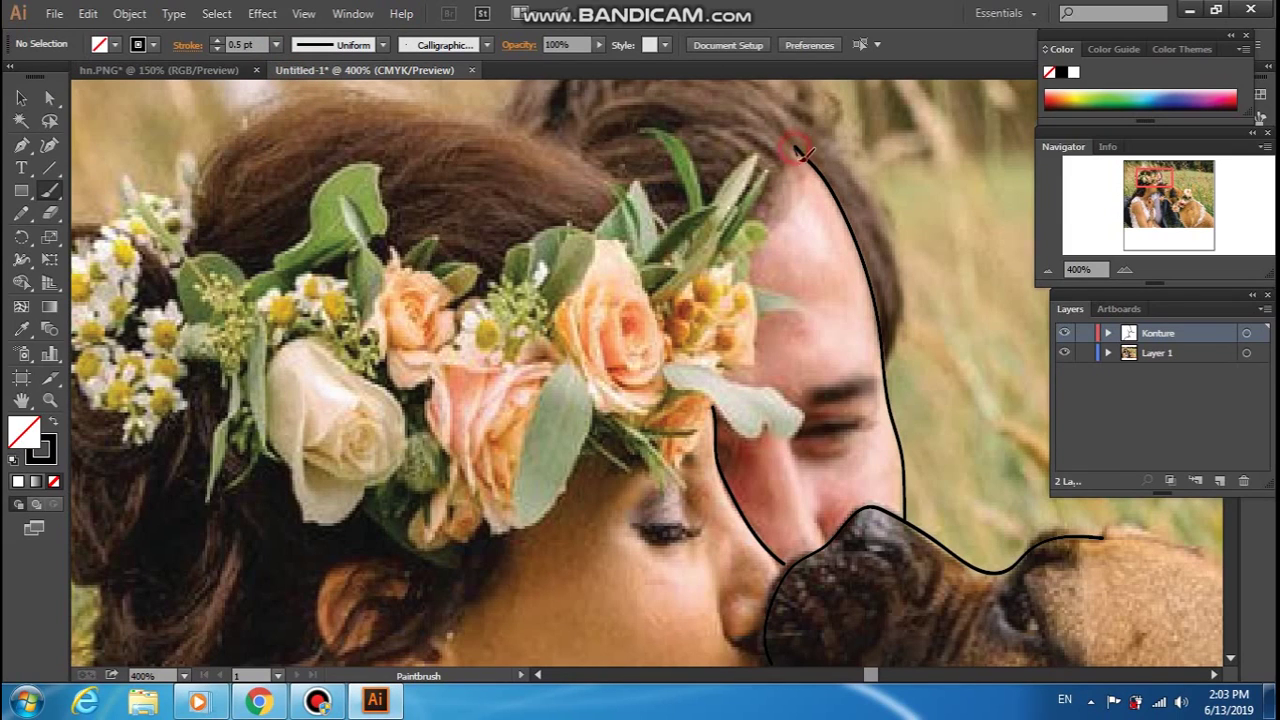
mouse_move(797, 152)
mouse_down()
mouse_move(803, 176)
mouse_move(768, 224)
mouse_up()
drag(885, 235, 598, 121)
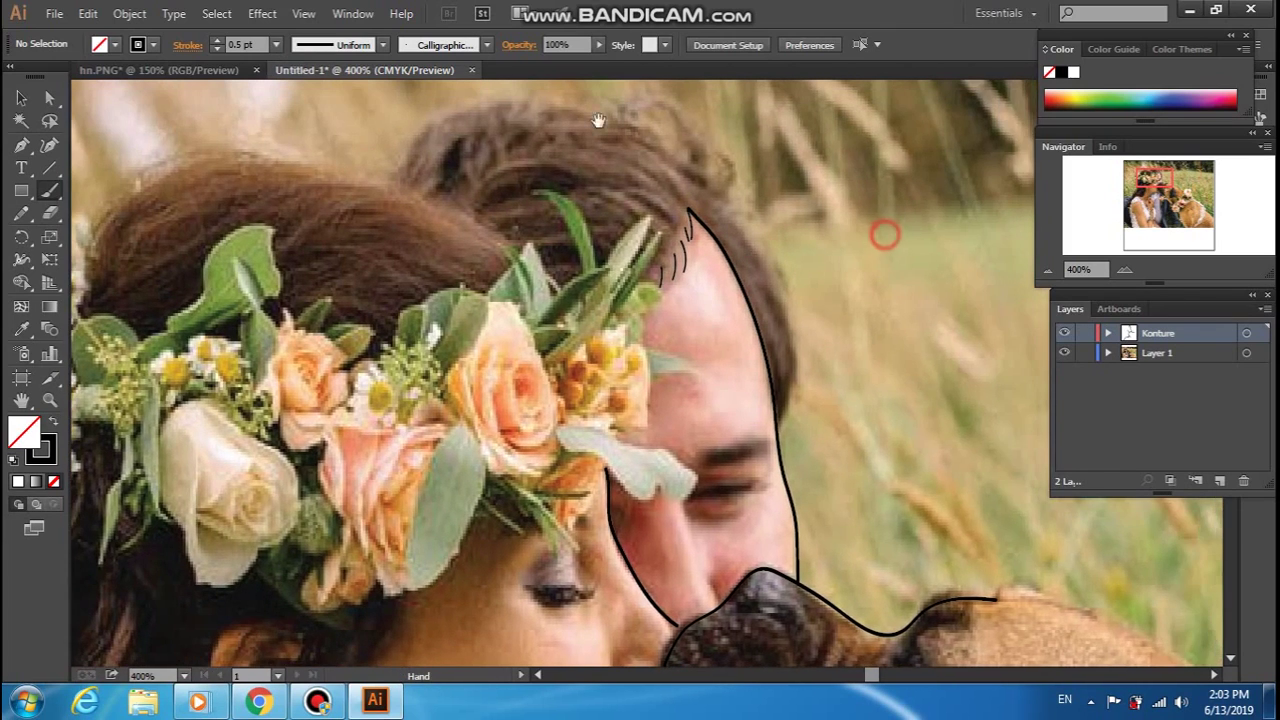
click(278, 46)
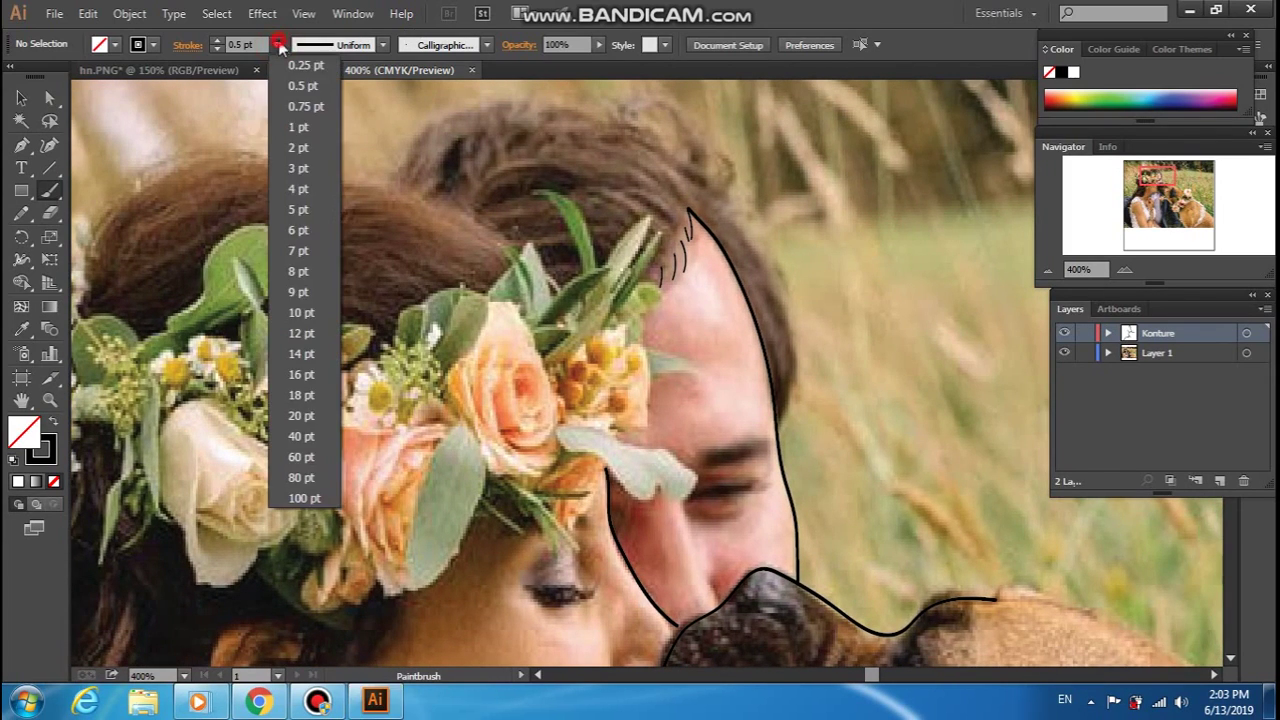
click(297, 124)
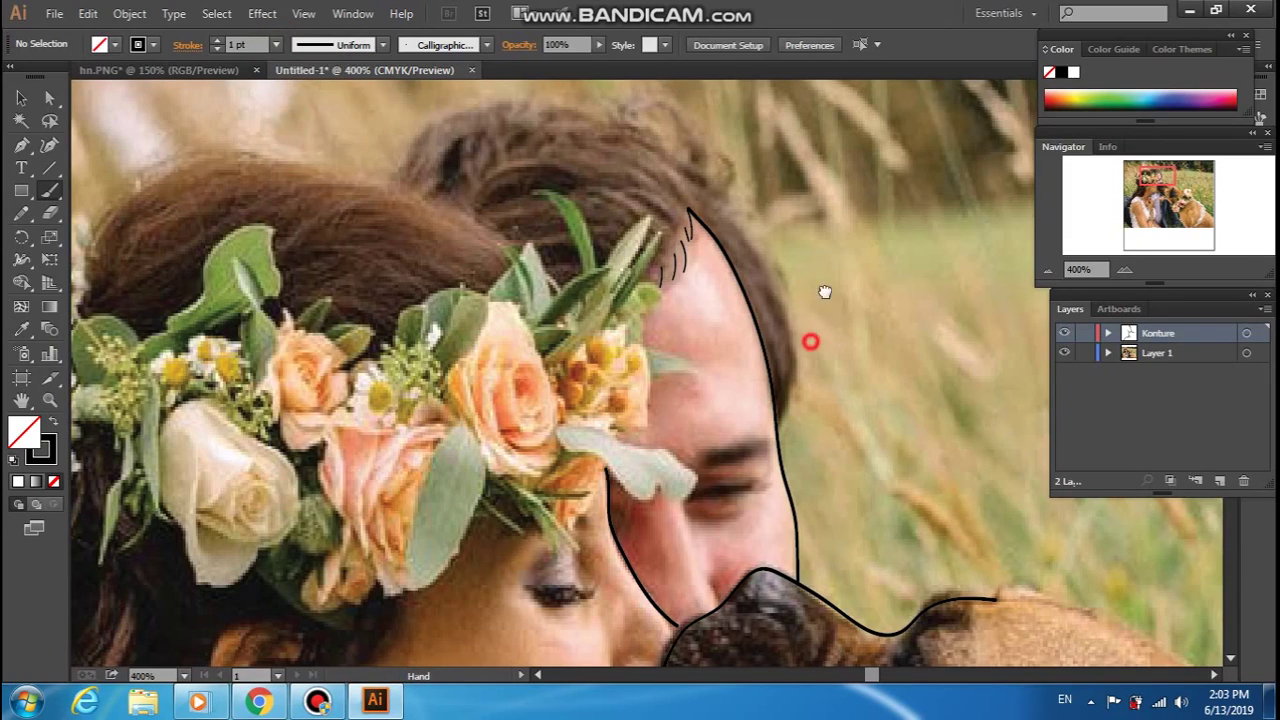
drag(809, 343, 894, 177)
drag(755, 345, 863, 111)
mouse_move(714, 505)
mouse_down()
mouse_move(714, 391)
mouse_move(749, 217)
mouse_up()
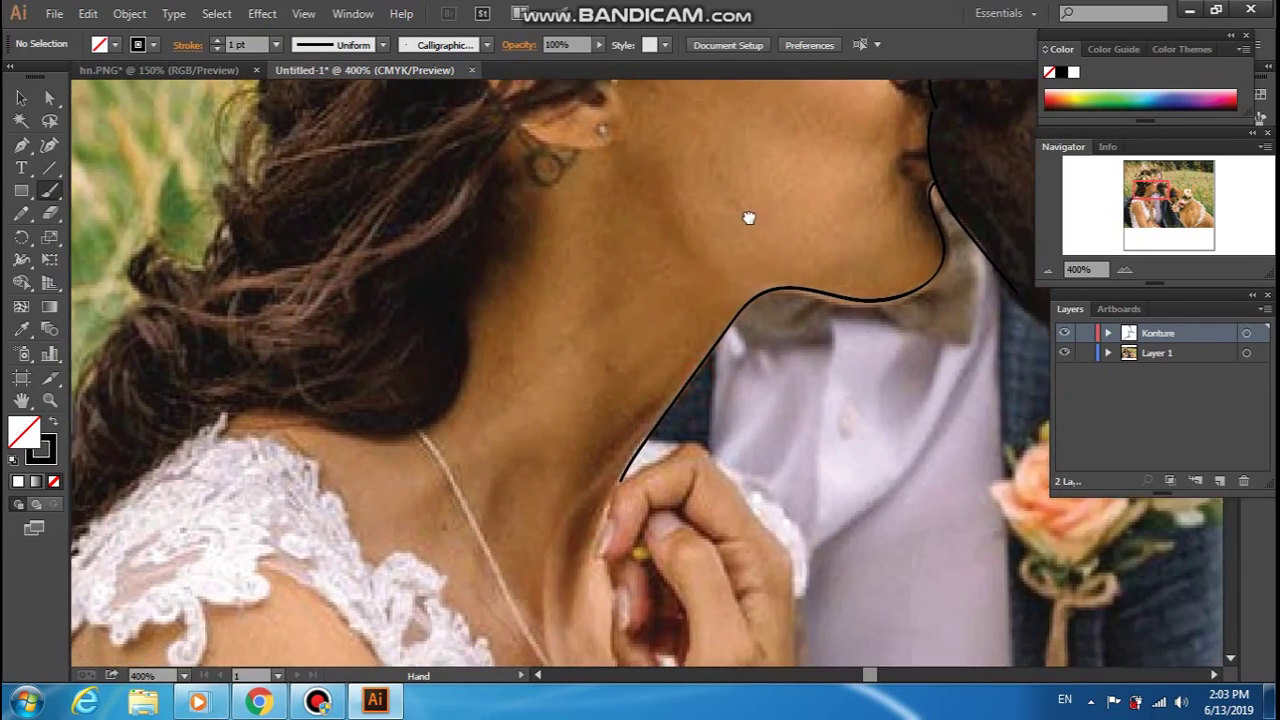
Extend the neck outline down to the bride's hand and along the hand's edge
mouse_move(711, 274)
mouse_down()
mouse_move(695, 160)
mouse_move(704, 238)
mouse_move(710, 211)
mouse_move(670, 198)
mouse_up()
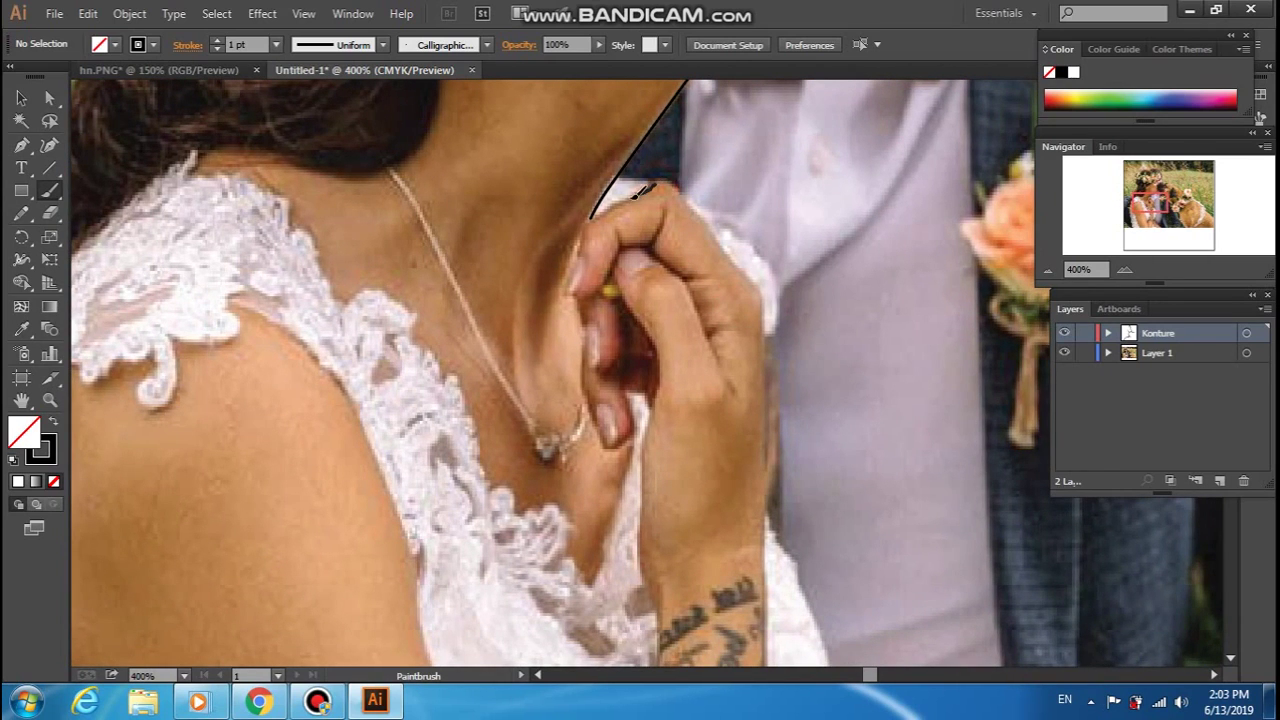
mouse_move(588, 215)
mouse_down()
mouse_move(665, 190)
mouse_move(621, 199)
mouse_up()
drag(800, 350, 729, 281)
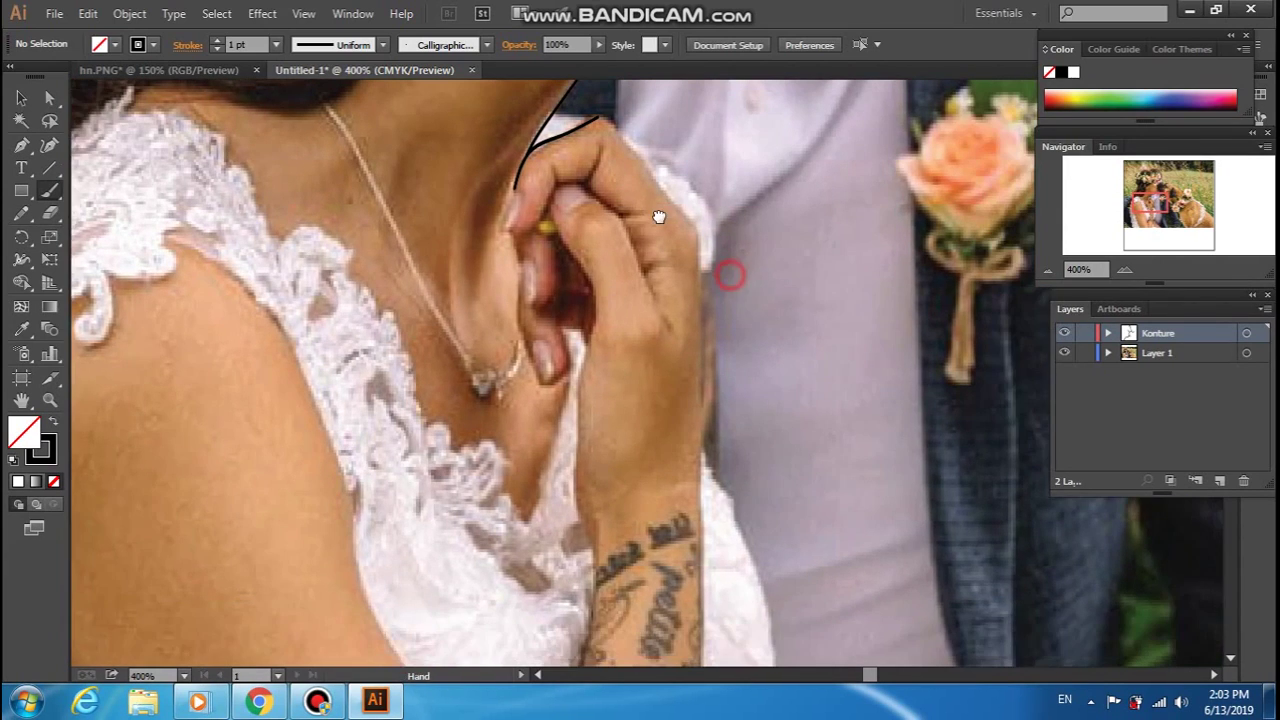
ctrl+click(604, 116)
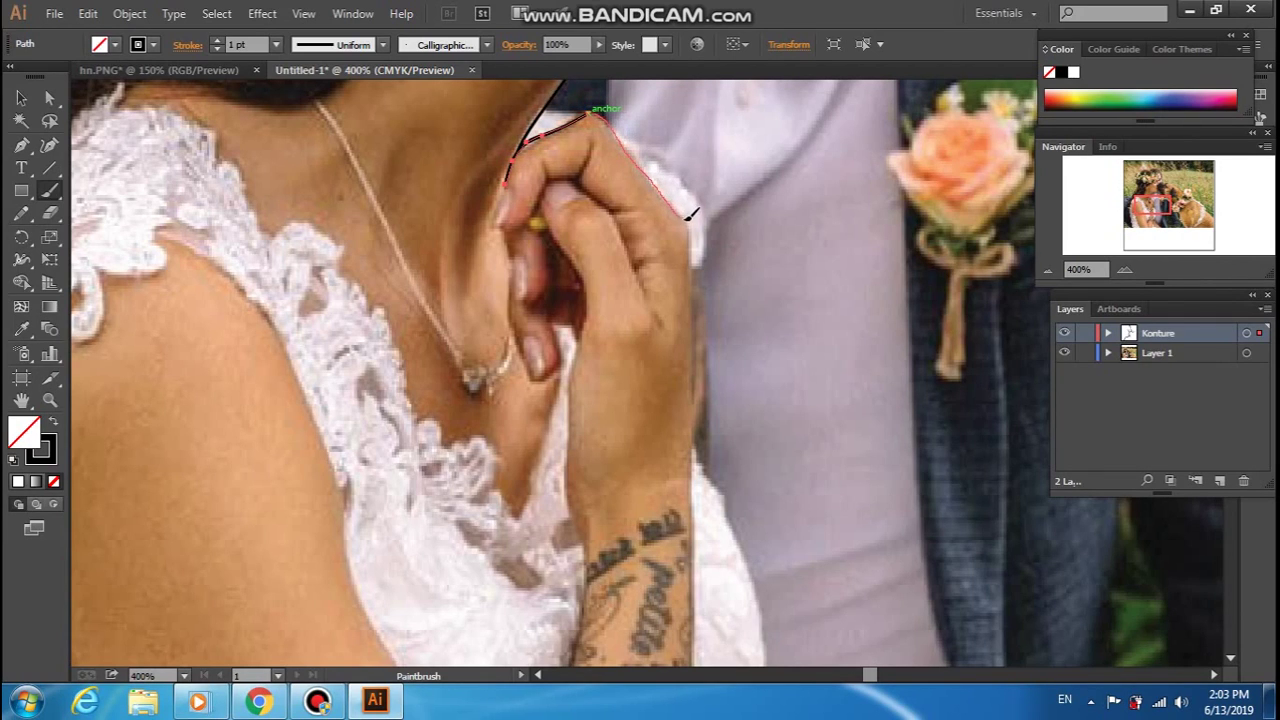
drag(695, 276, 698, 298)
mouse_move(615, 216)
mouse_down()
mouse_move(629, 144)
mouse_move(635, 188)
mouse_up()
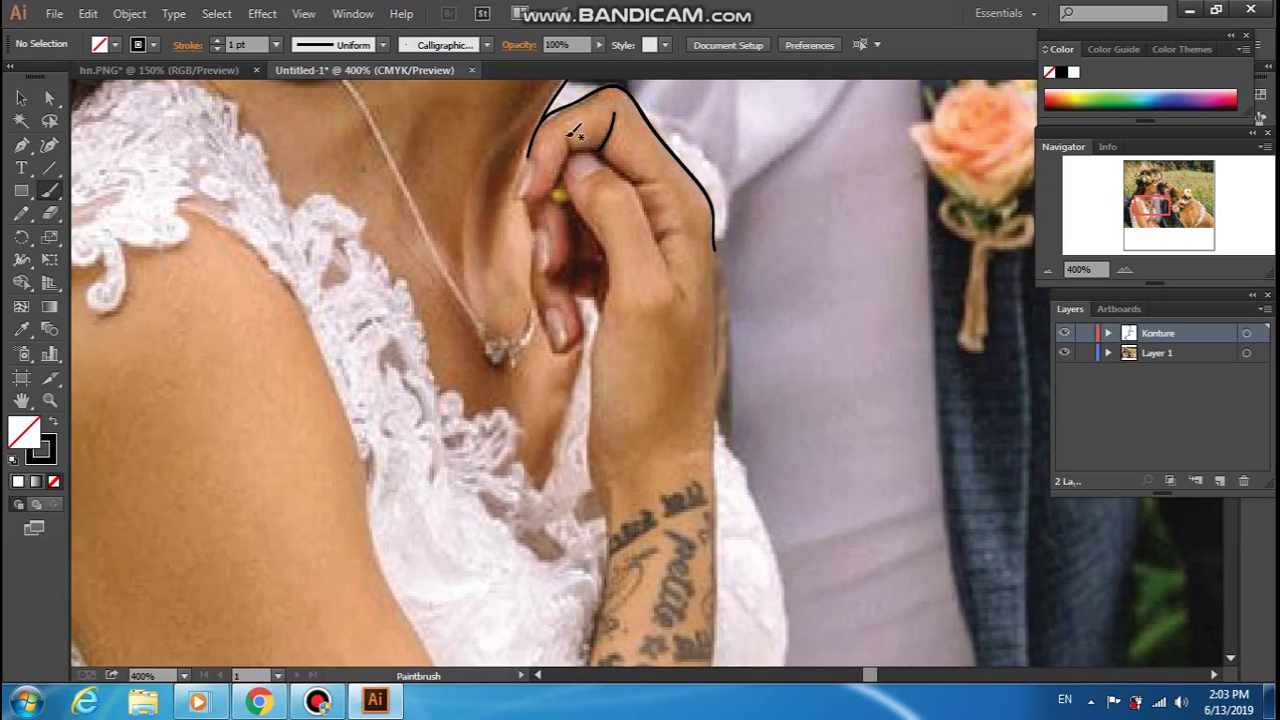
Outline the raised finger's knuckle, fingertip, crease and inner edge toward the wrist
mouse_move(565, 135)
mouse_down()
mouse_move(566, 165)
mouse_move(527, 198)
mouse_up()
drag(600, 146, 566, 152)
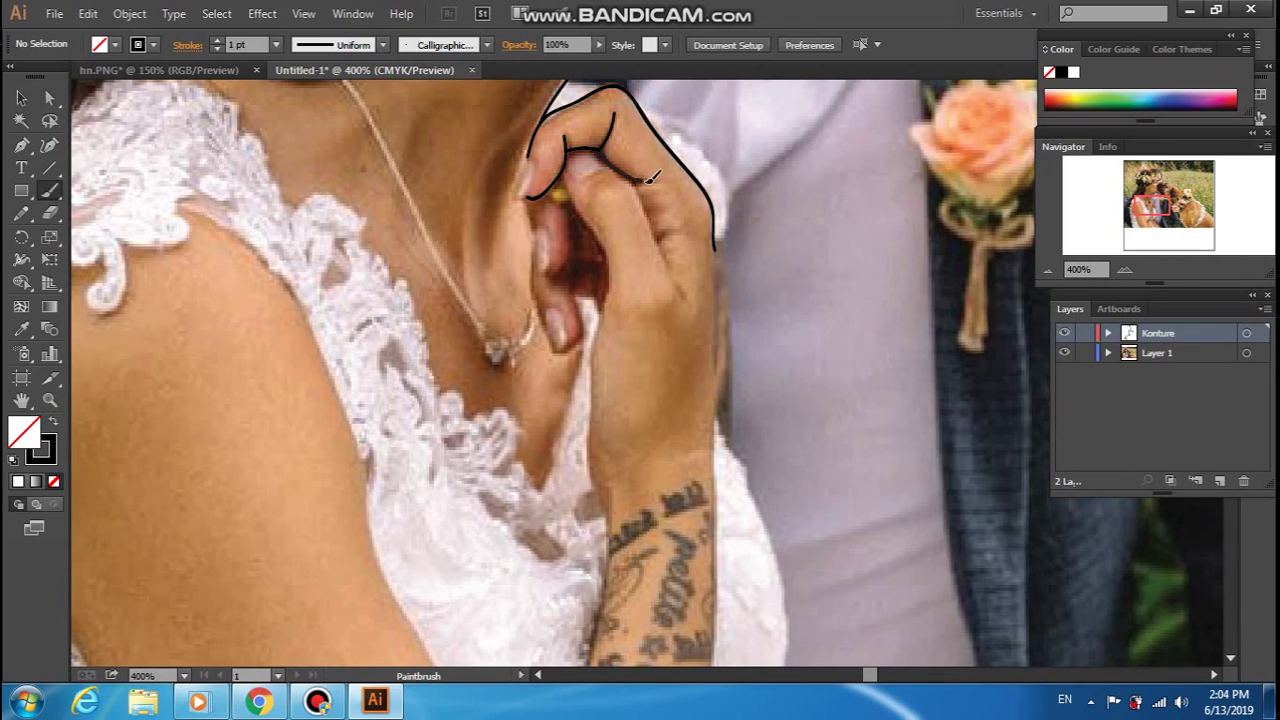
drag(650, 184, 632, 178)
drag(670, 237, 657, 240)
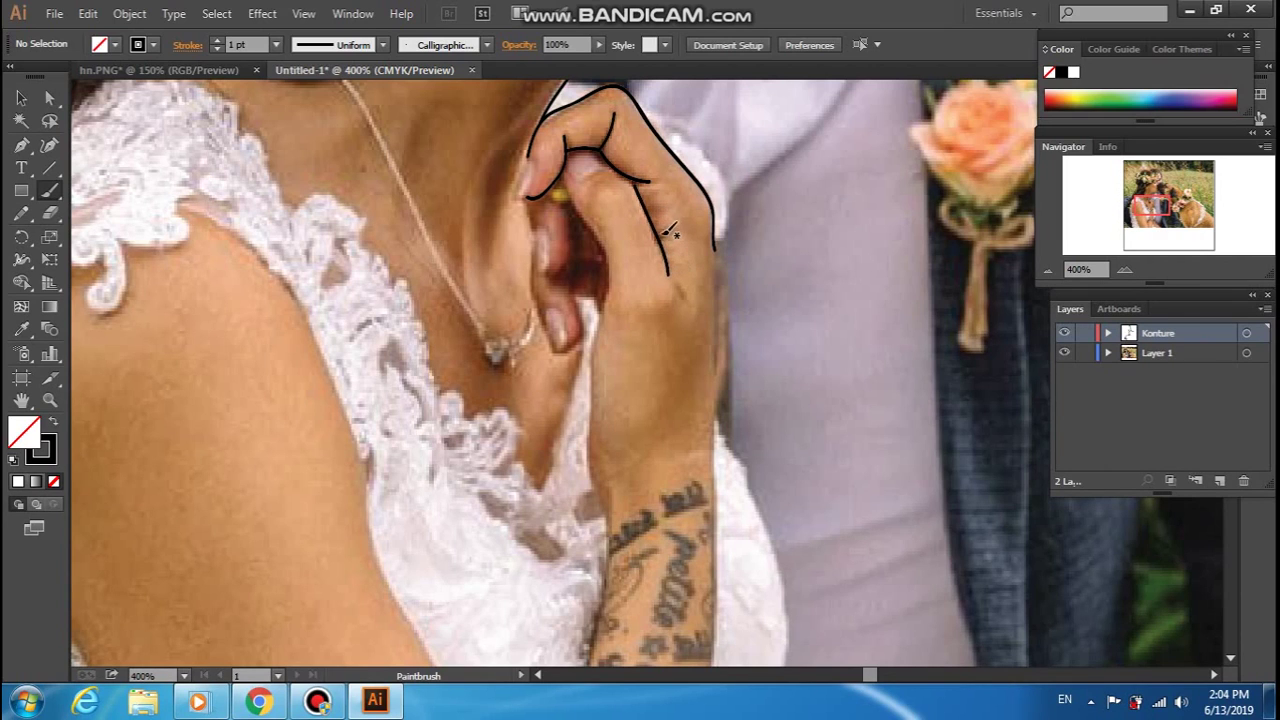
drag(757, 304, 705, 227)
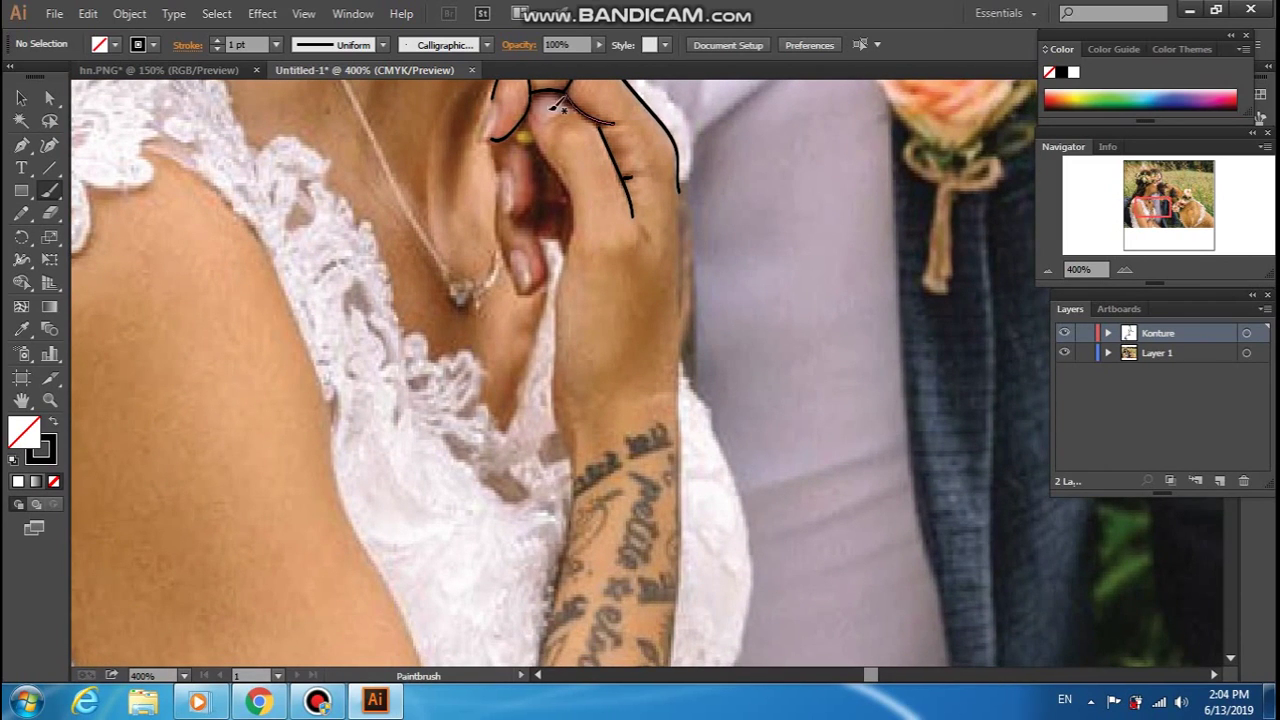
drag(534, 115, 506, 135)
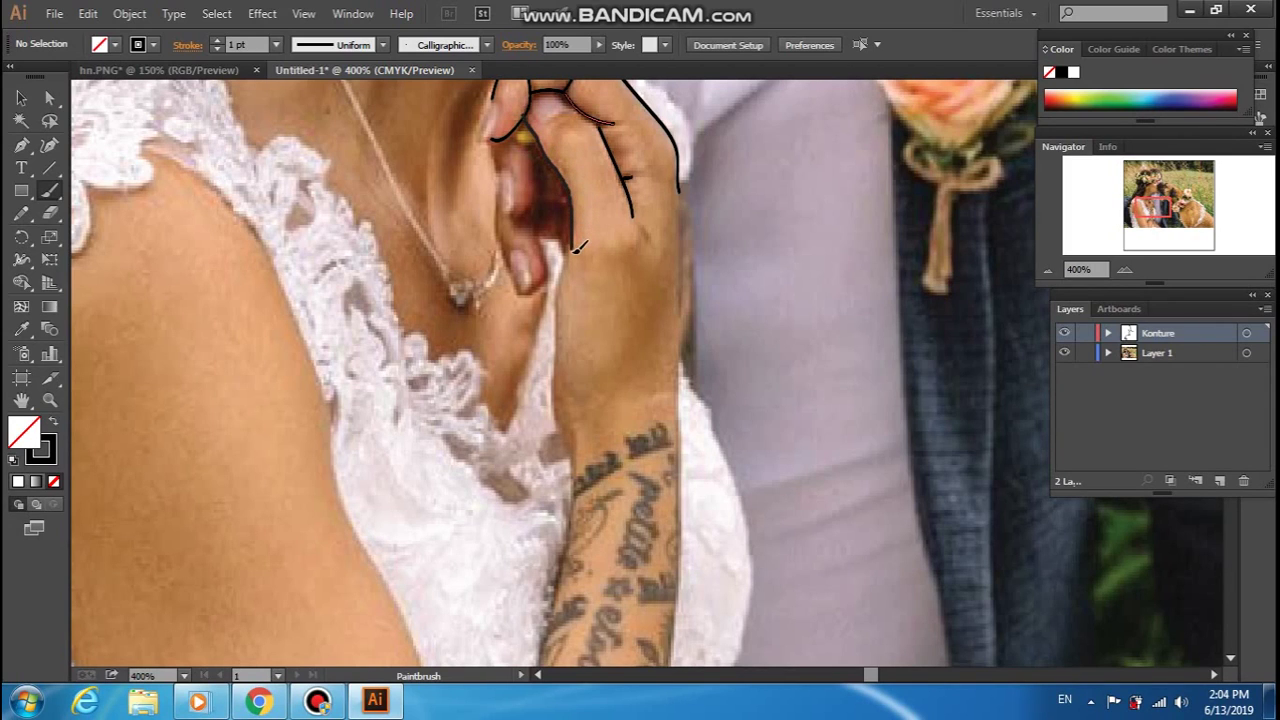
drag(573, 256, 556, 392)
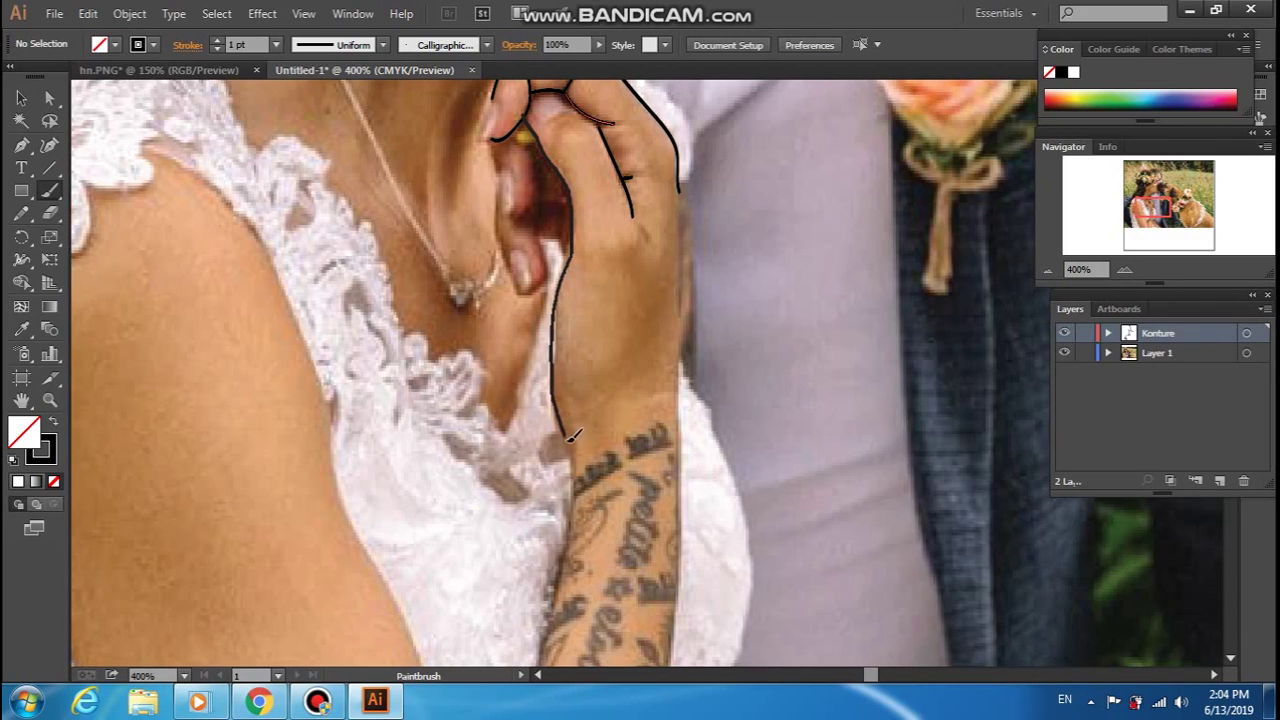
drag(706, 480, 670, 378)
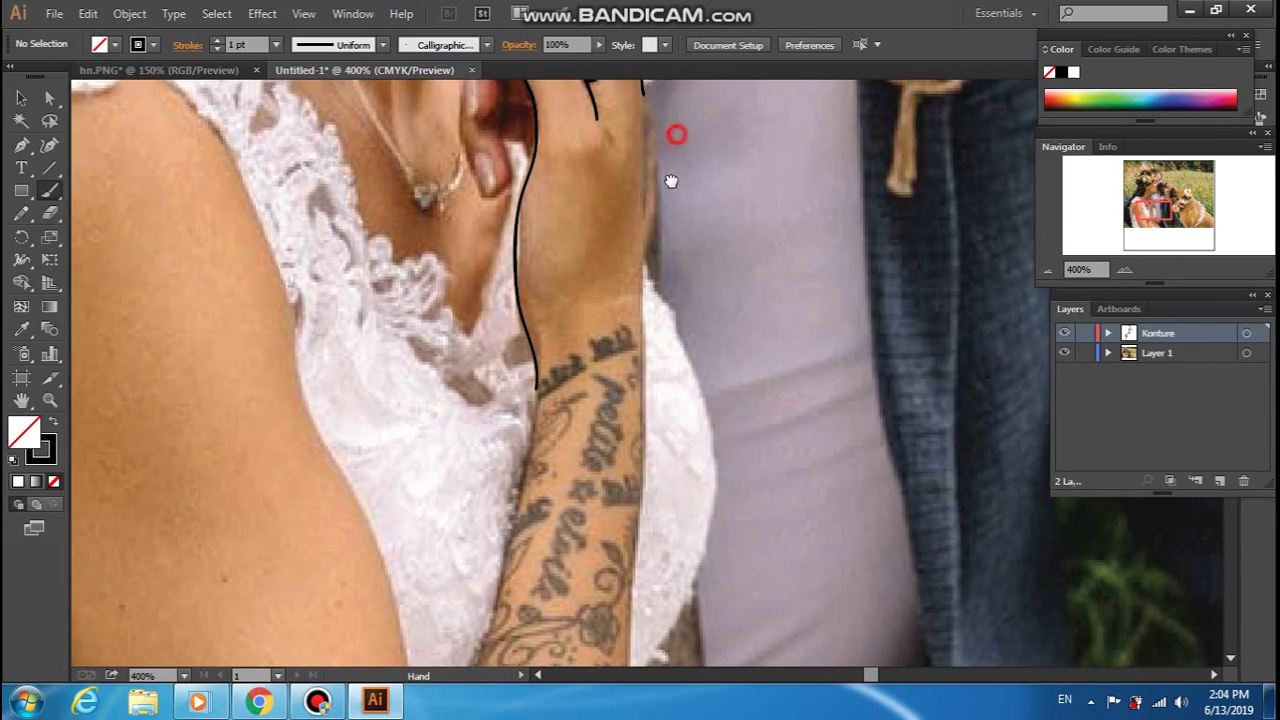
Trace the right edge of the hand and down the tattooed forearm
scroll(660, 130, up, 1)
scroll(655, 125, up, 2)
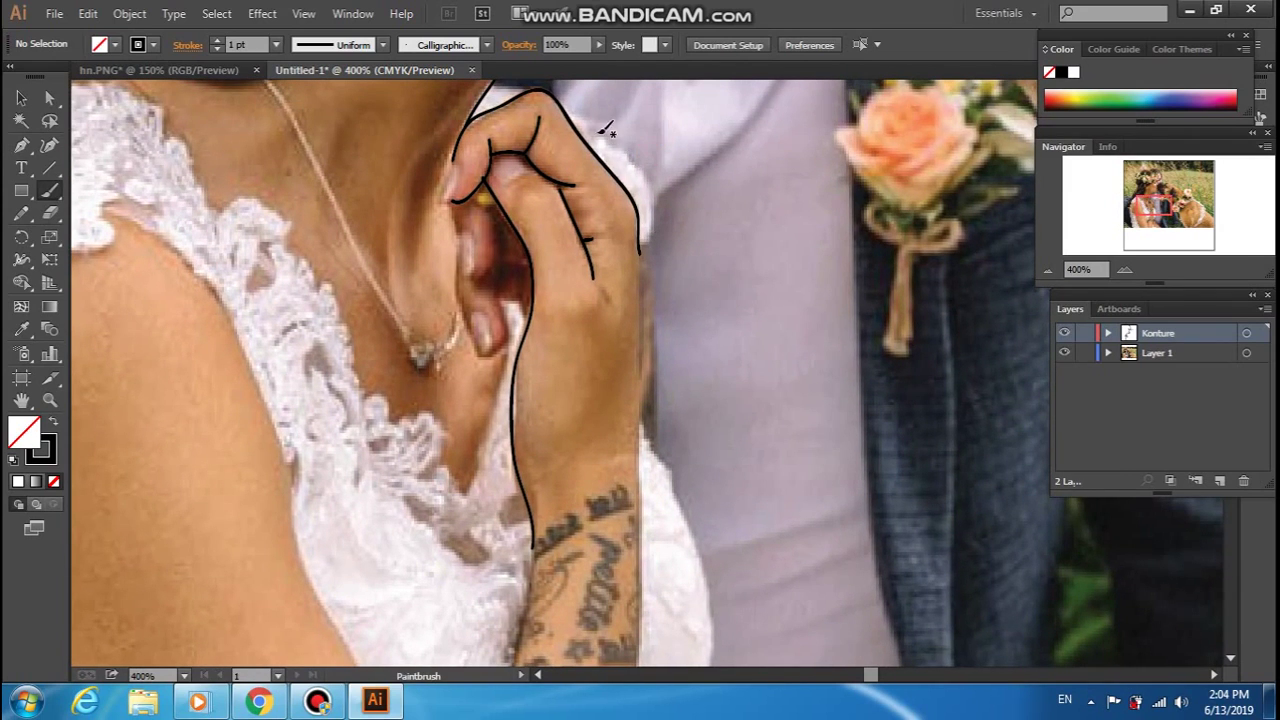
drag(585, 133, 657, 202)
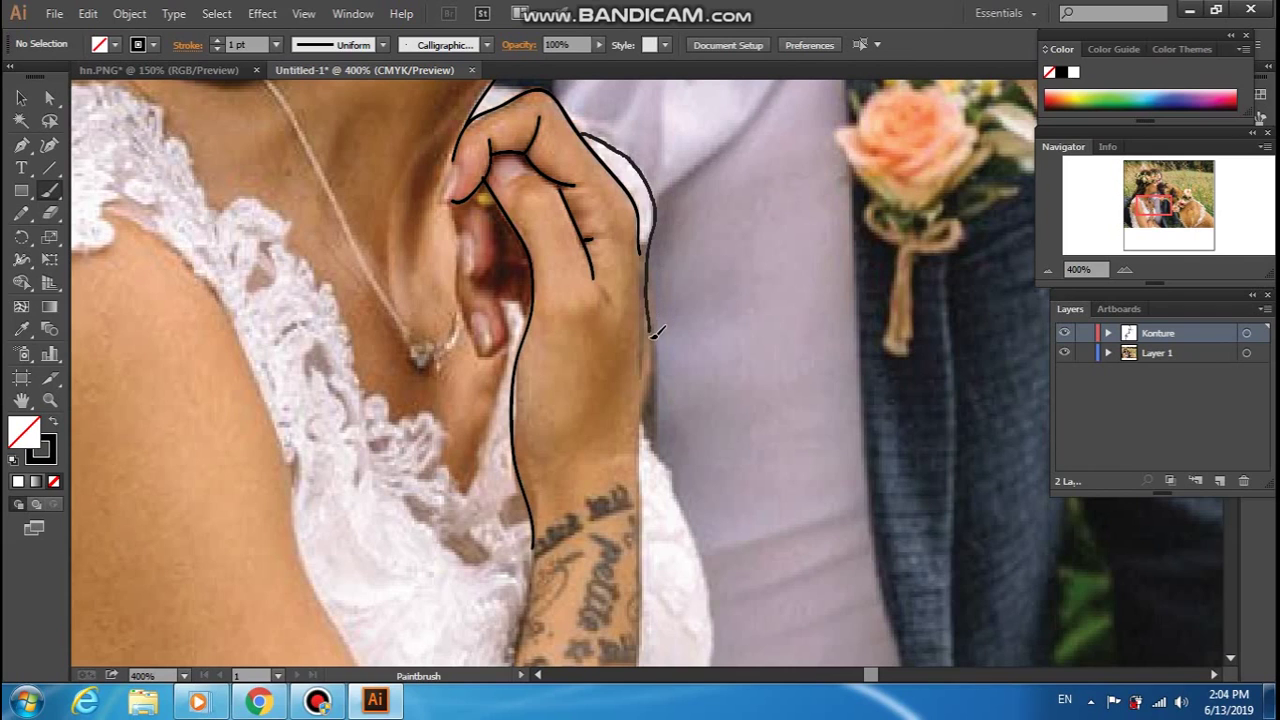
mouse_move(650, 380)
mouse_down()
mouse_move(646, 423)
mouse_move(668, 128)
mouse_move(659, 241)
mouse_up()
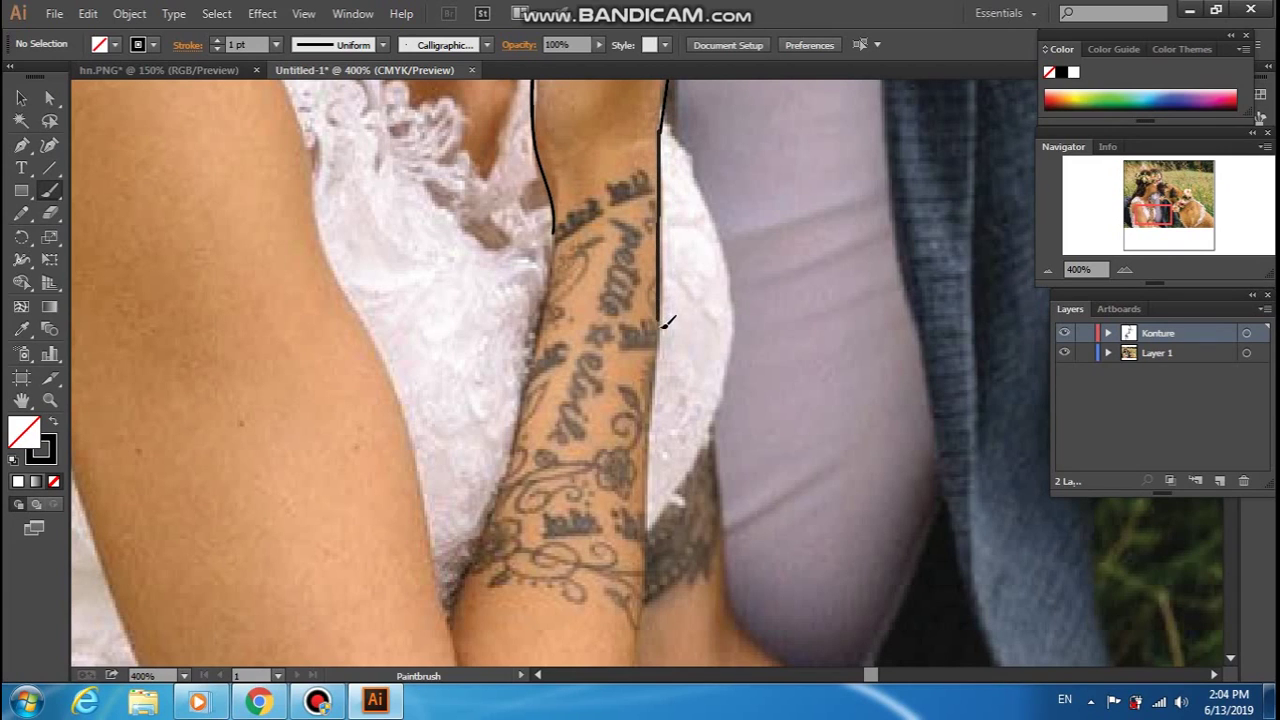
drag(663, 324, 657, 450)
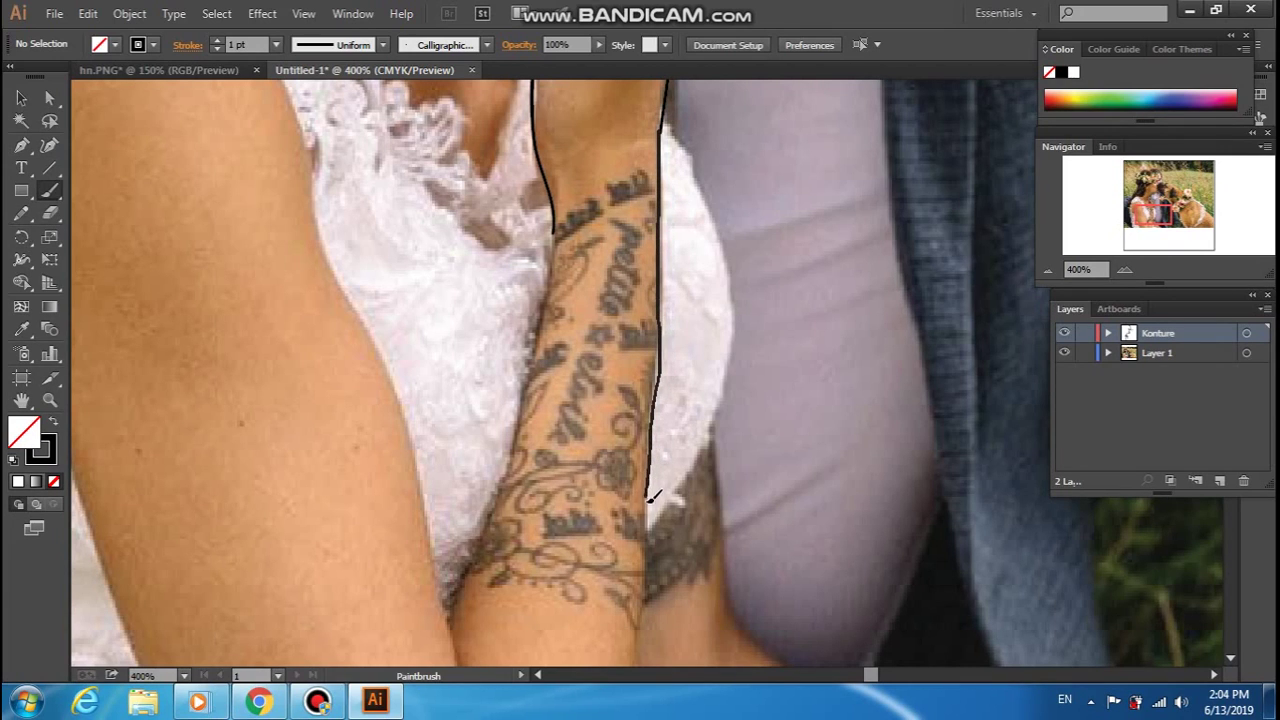
drag(648, 522, 648, 524)
scroll(674, 408, up, 1)
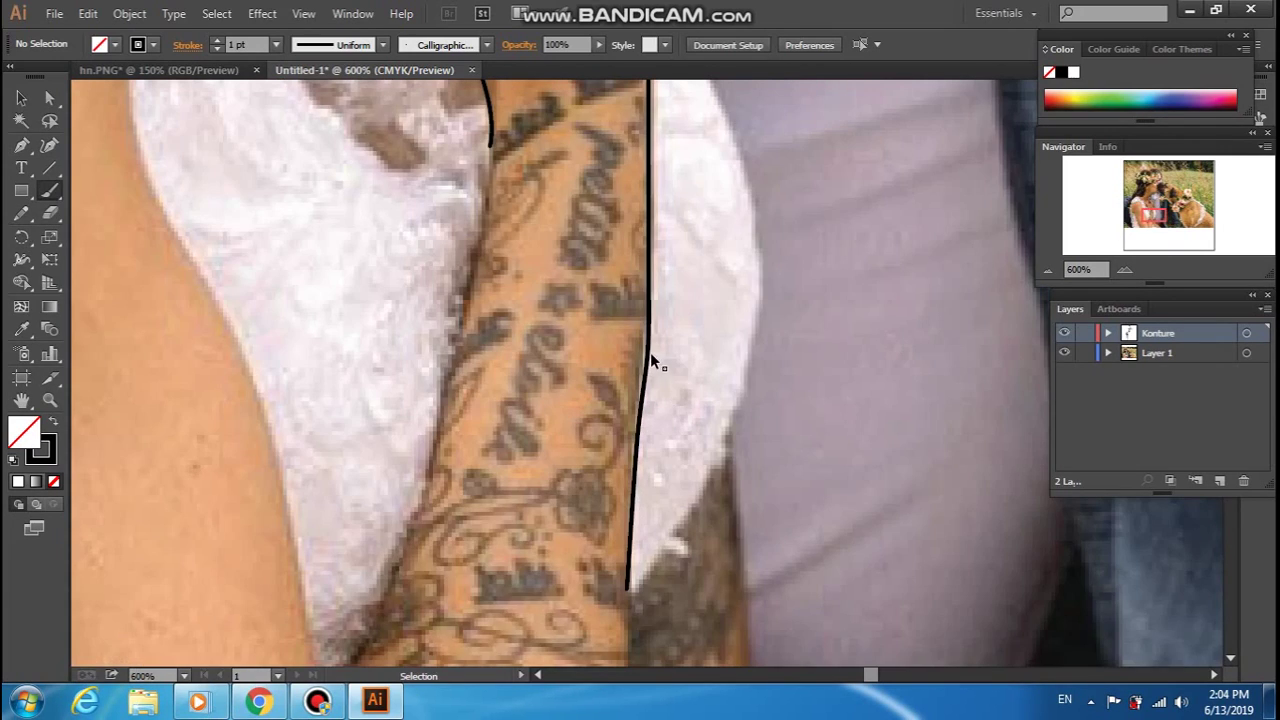
Isolate the forearm outline path, shift its upper section slightly left and reselect it
ctrl+click(650, 360)
scroll(686, 356, up, 2)
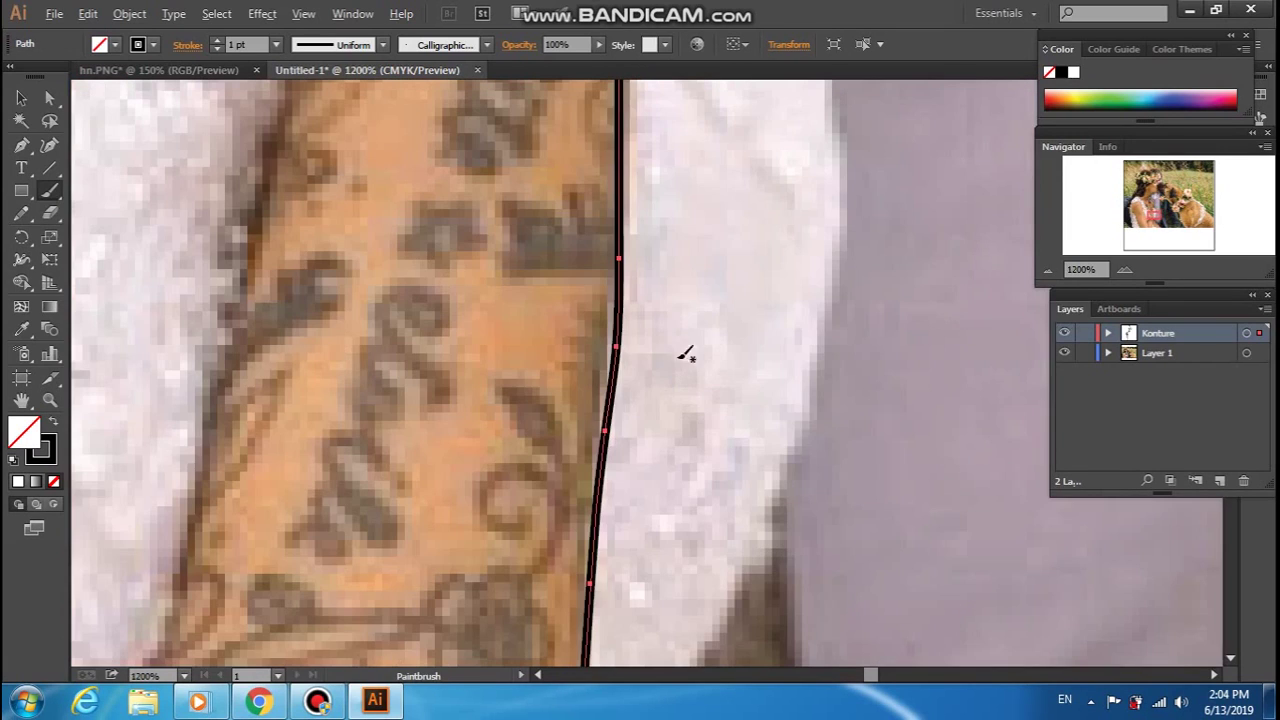
double_click(618, 348)
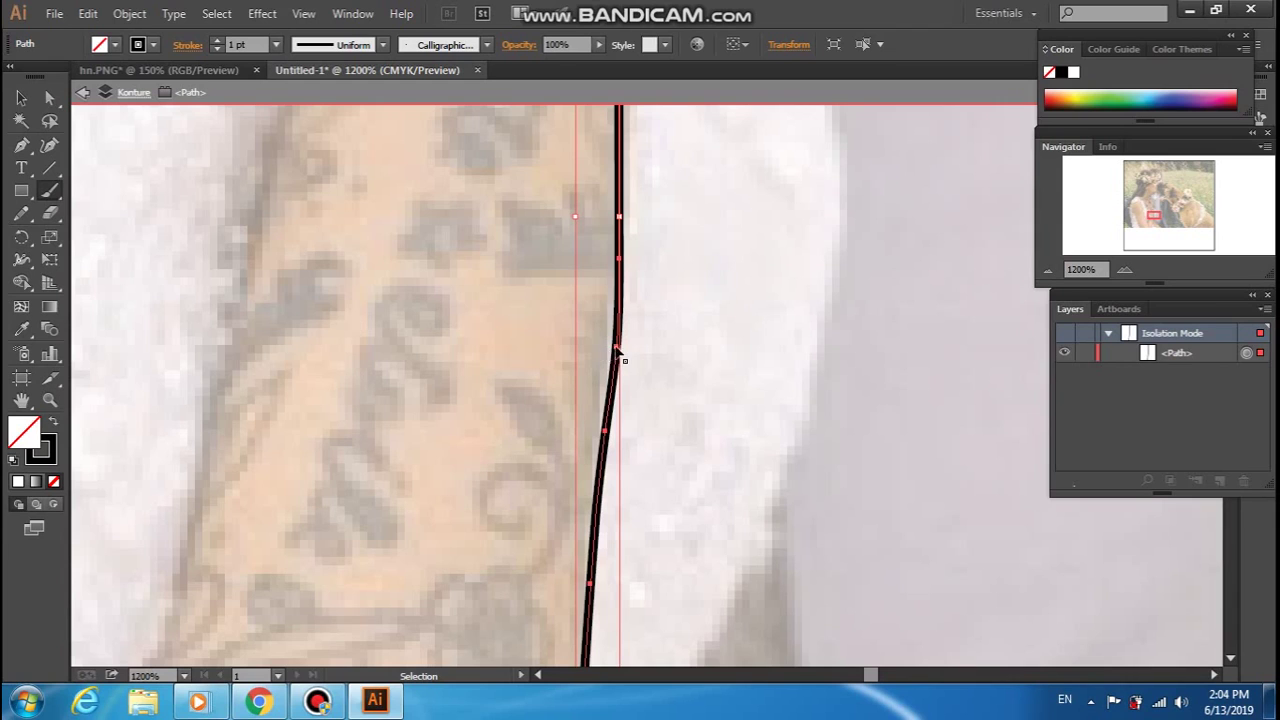
drag(617, 350, 609, 346)
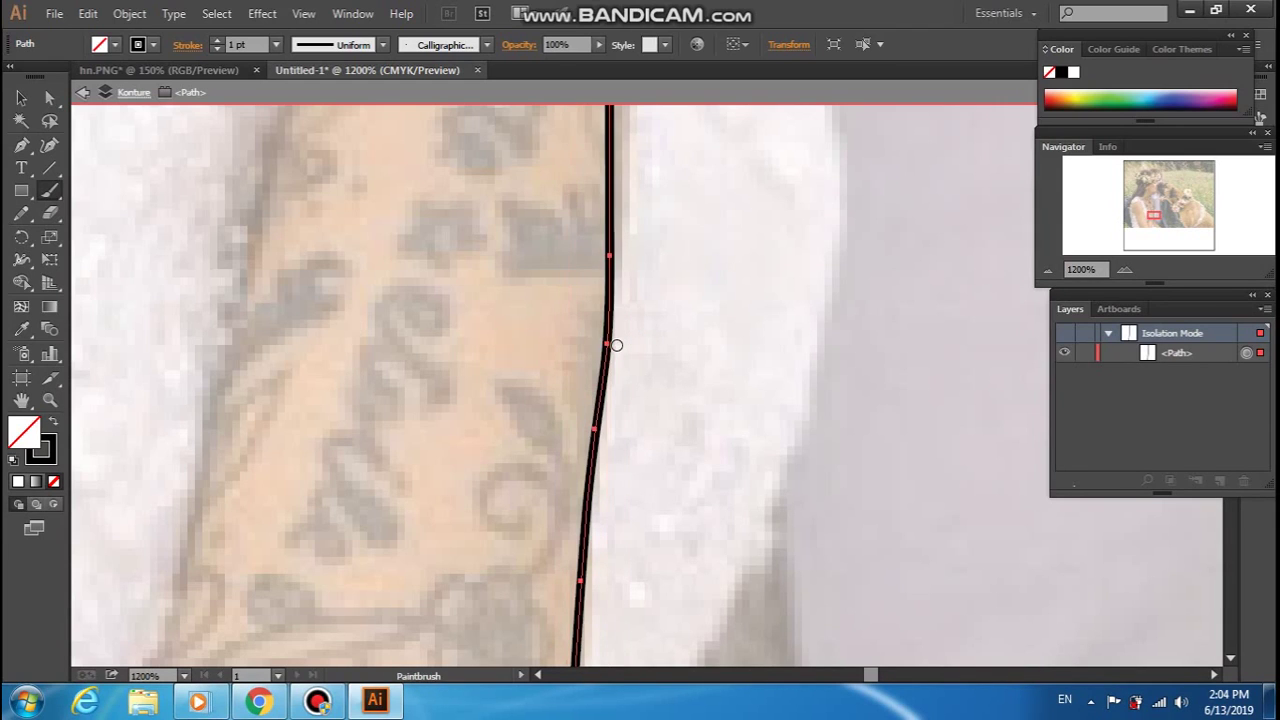
scroll(616, 345, down, 2)
key(ctrl)
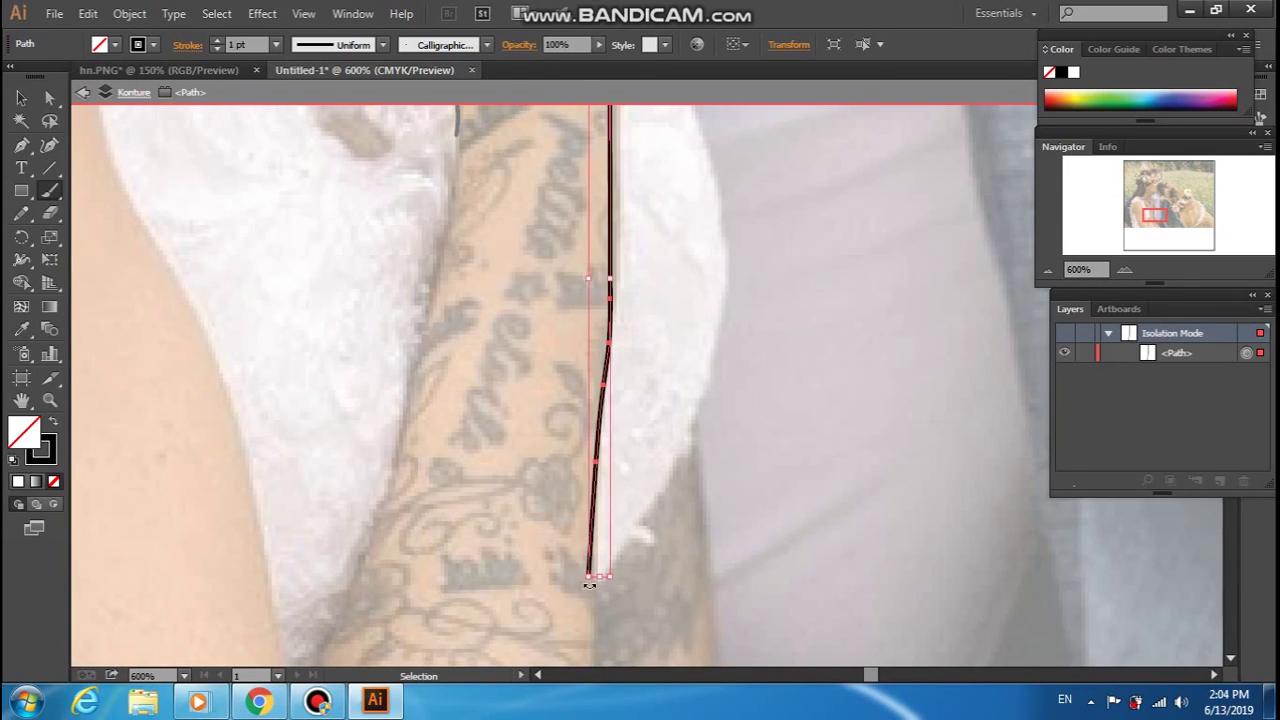
key(ctrl)
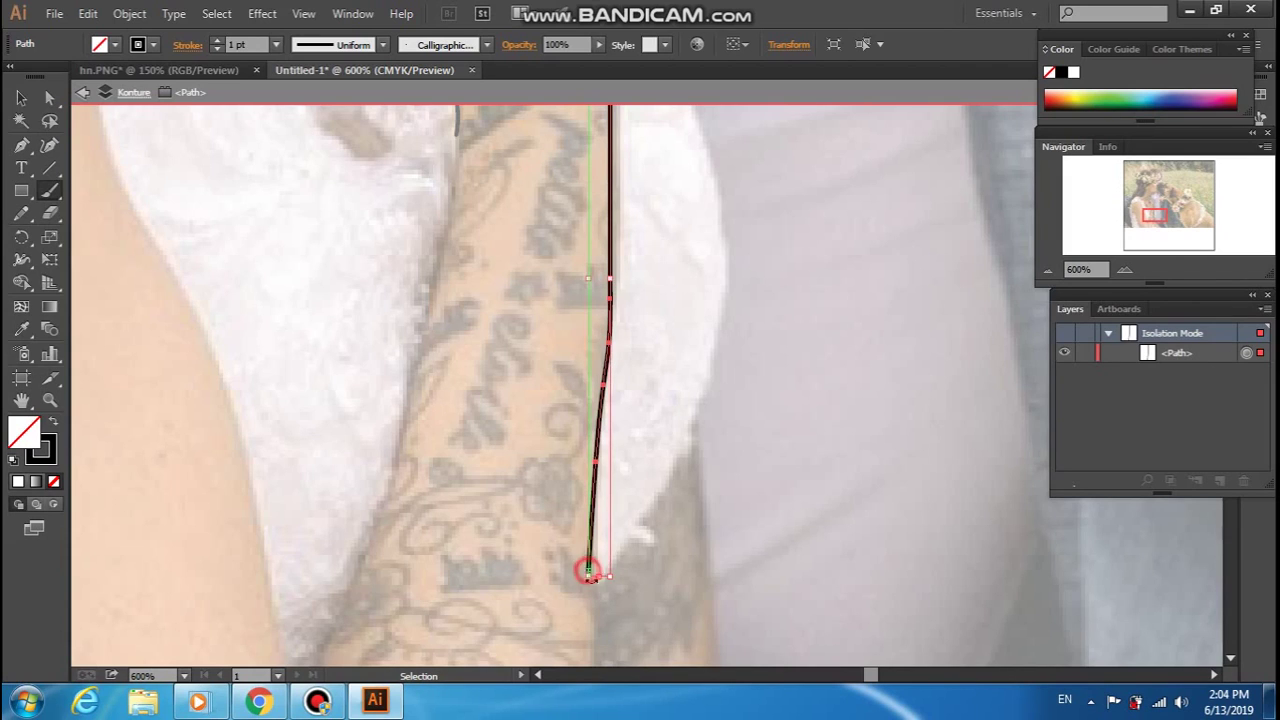
click(592, 576)
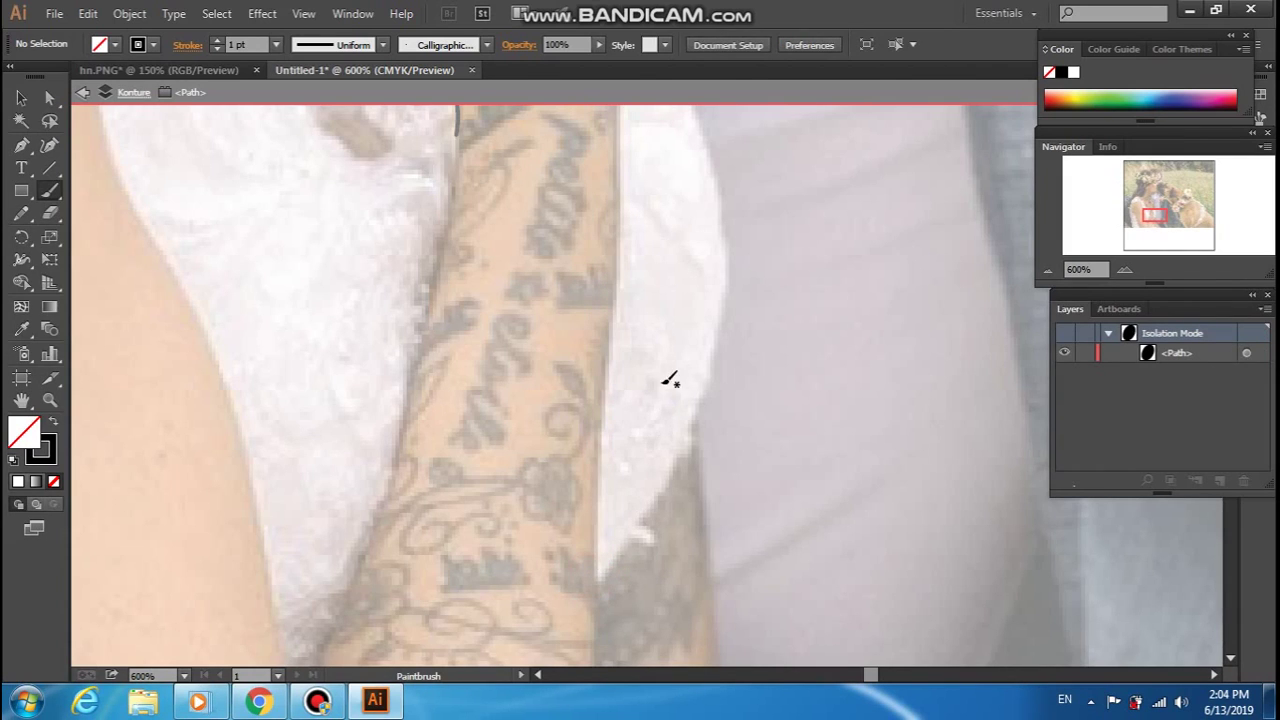
scroll(670, 378, down, 2)
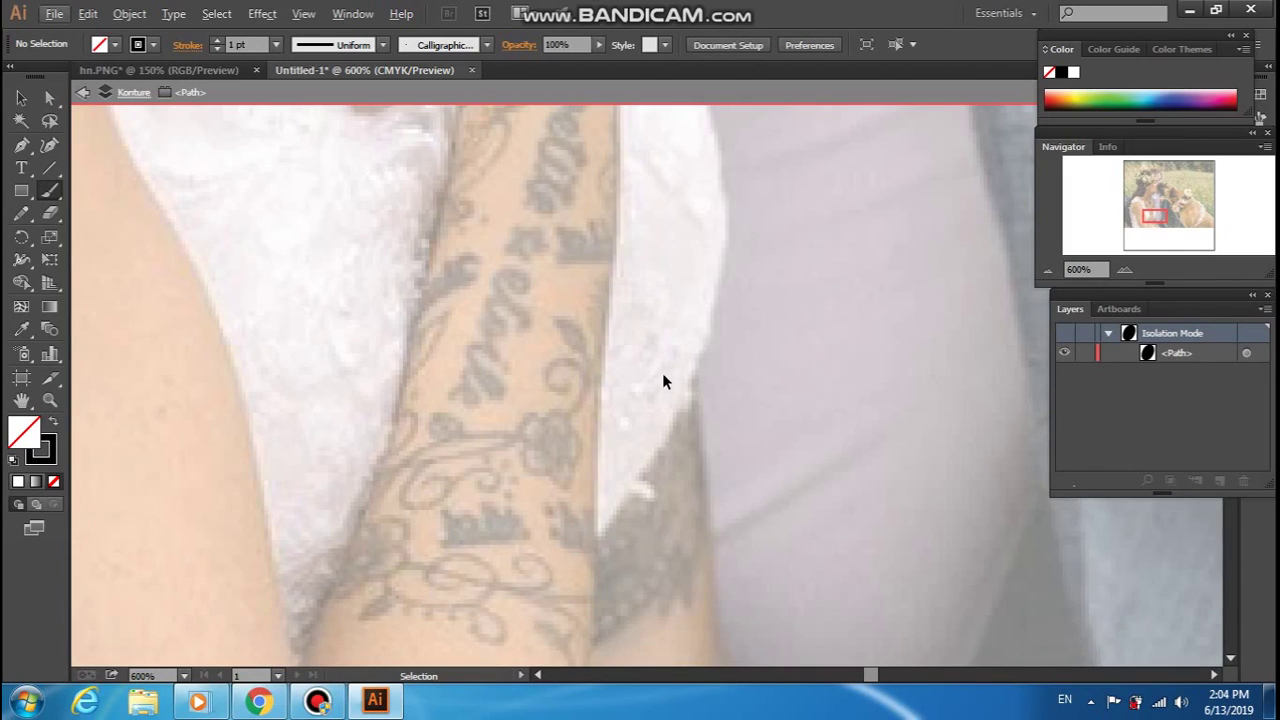
key(ctrl+a)
Drag the lower anchors with Direct Selection to hug the arm's edge, then exit isolation mode
click(46, 94)
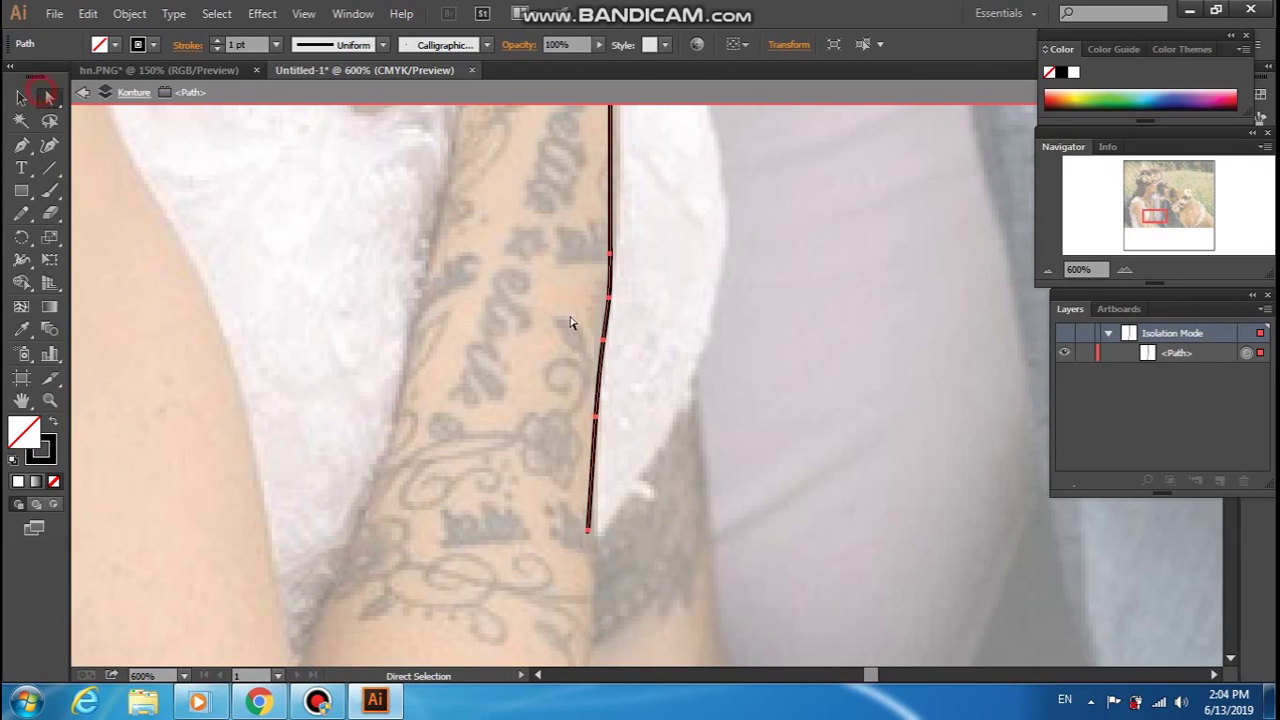
drag(588, 530, 595, 530)
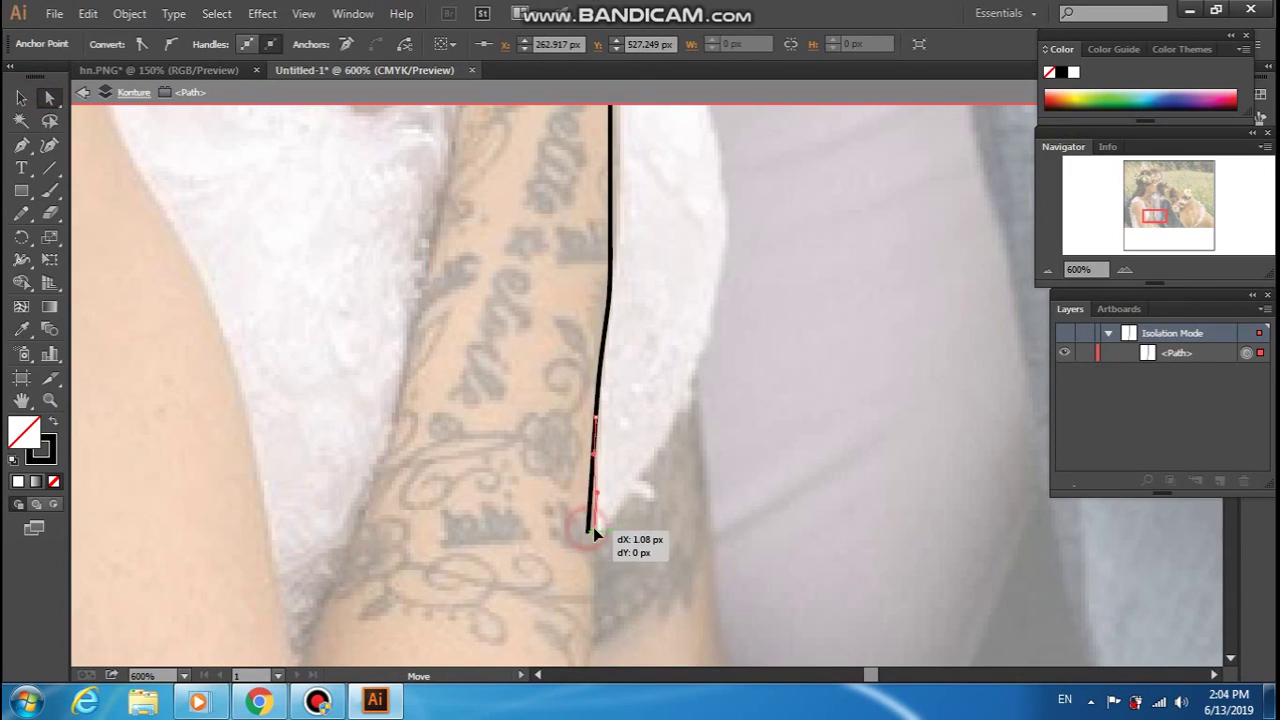
drag(694, 346, 681, 441)
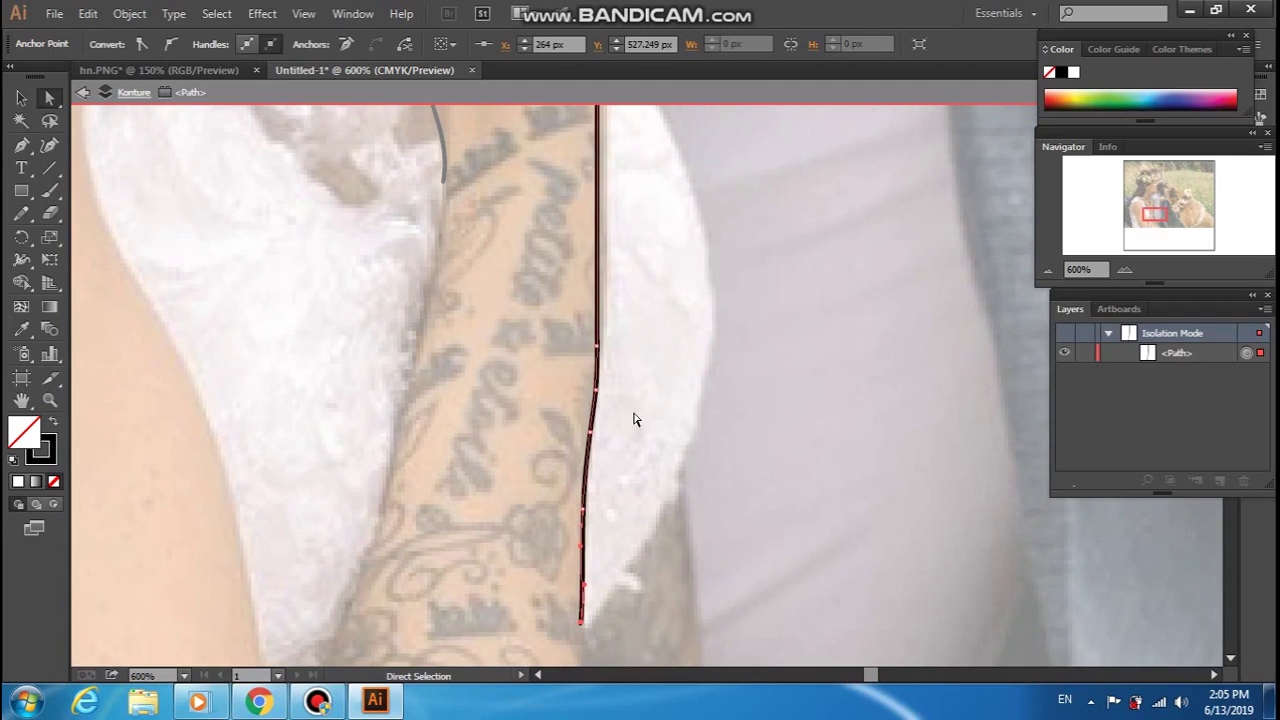
click(590, 433)
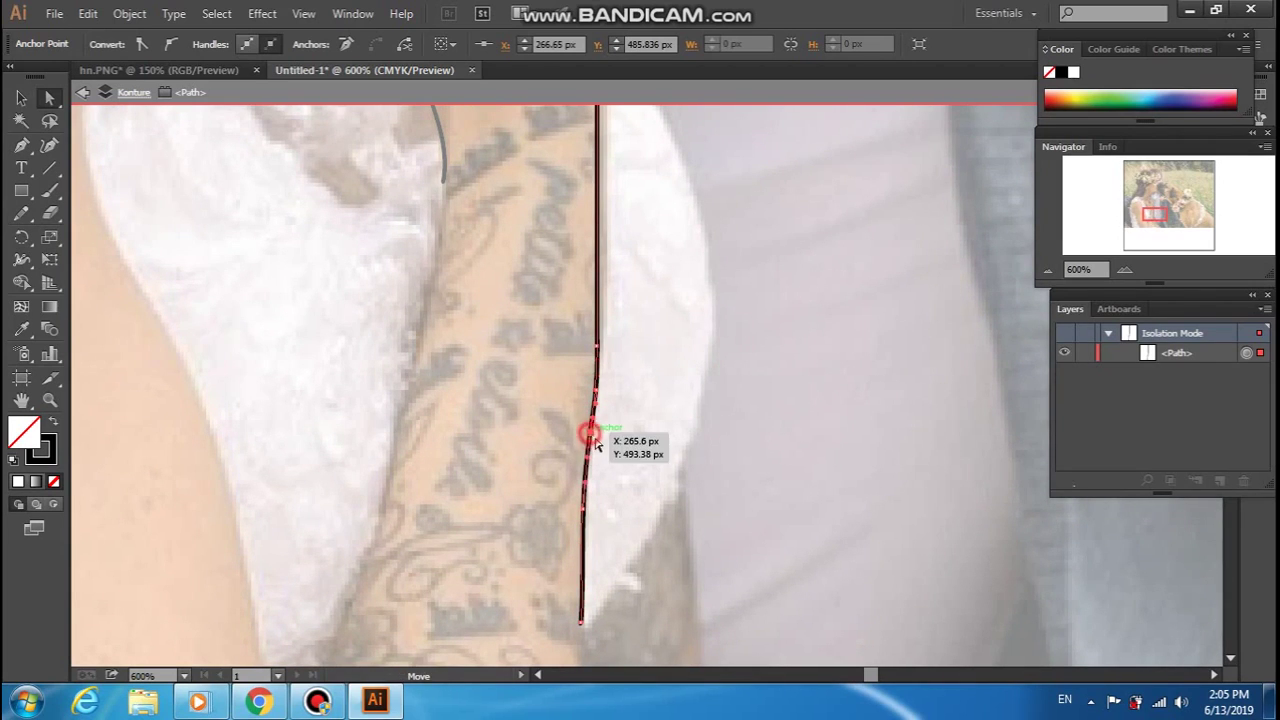
drag(590, 434, 590, 517)
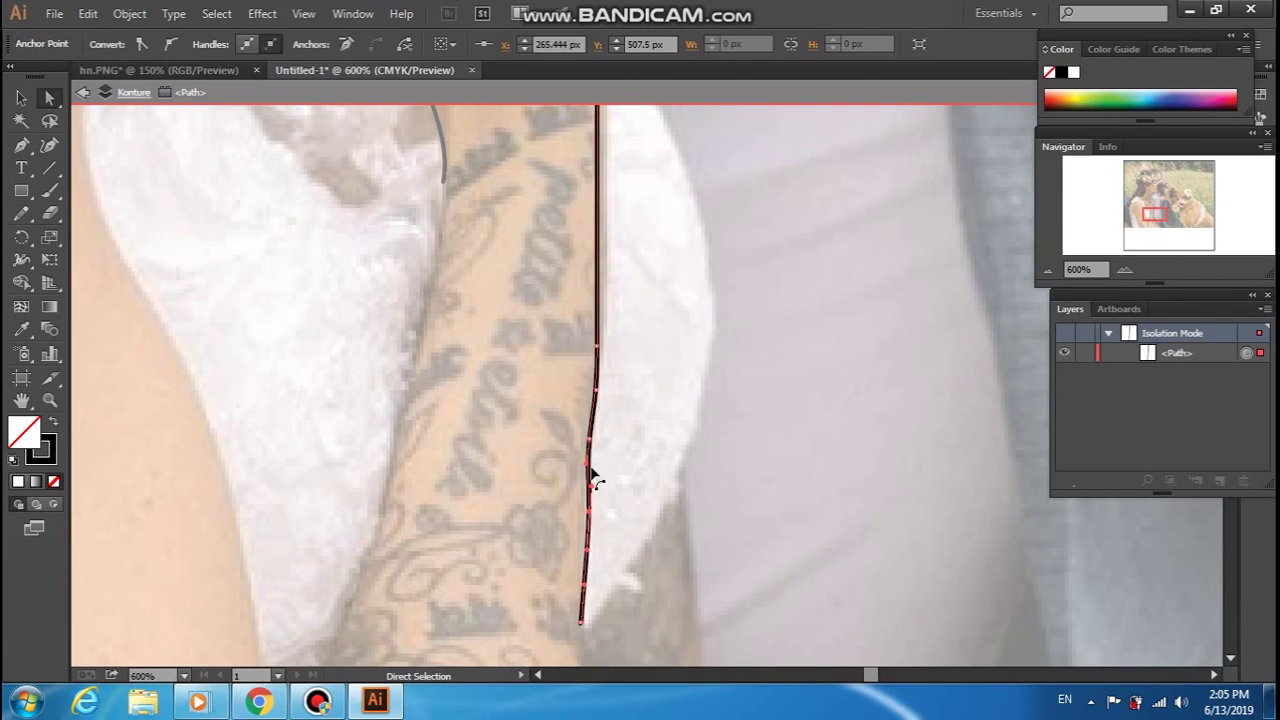
drag(590, 468, 597, 483)
scroll(647, 415, down, 2)
click(663, 392)
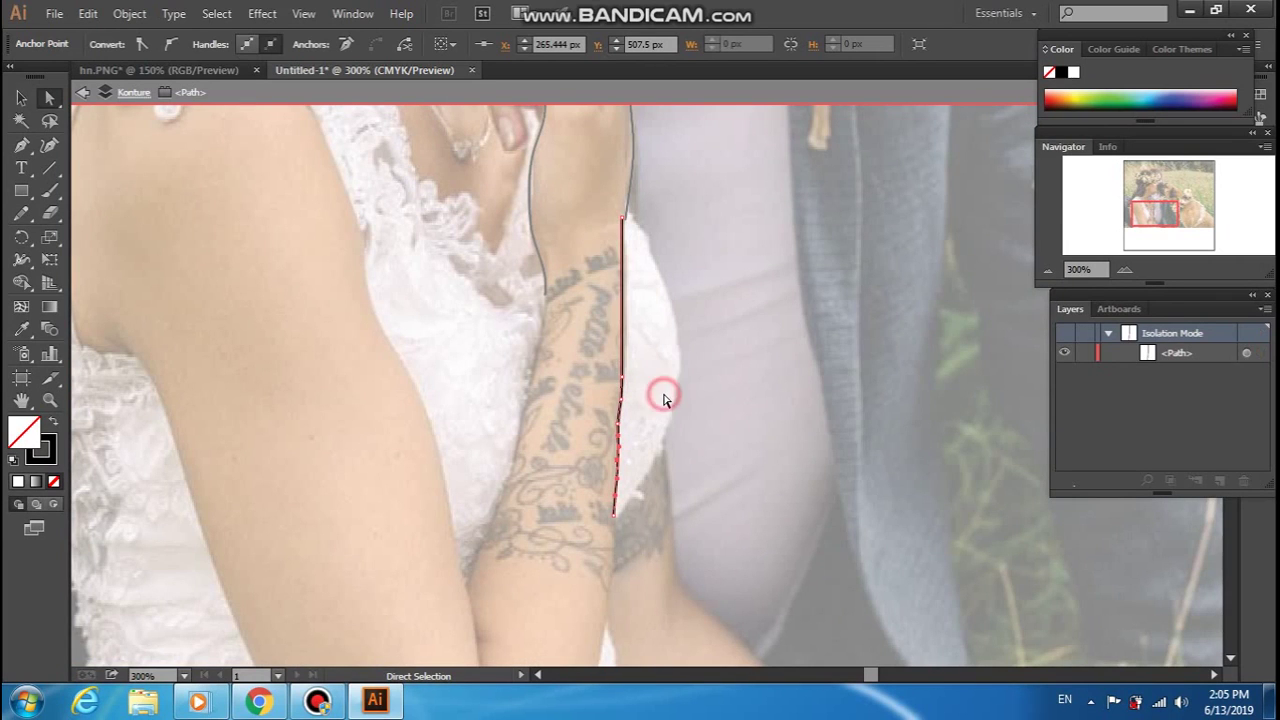
right_click(665, 397)
click(757, 460)
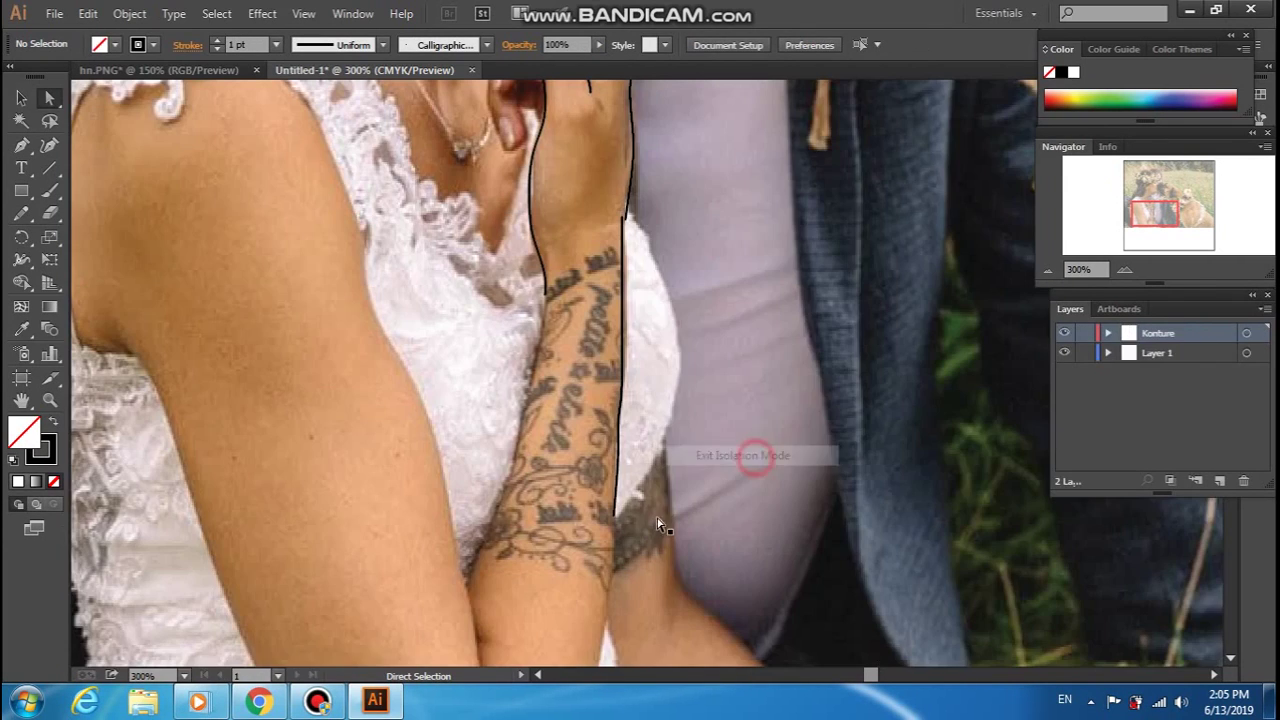
mouse_move(658, 493)
mouse_down()
mouse_move(663, 643)
mouse_move(603, 400)
mouse_move(633, 677)
mouse_up()
key(ctrl+minus)
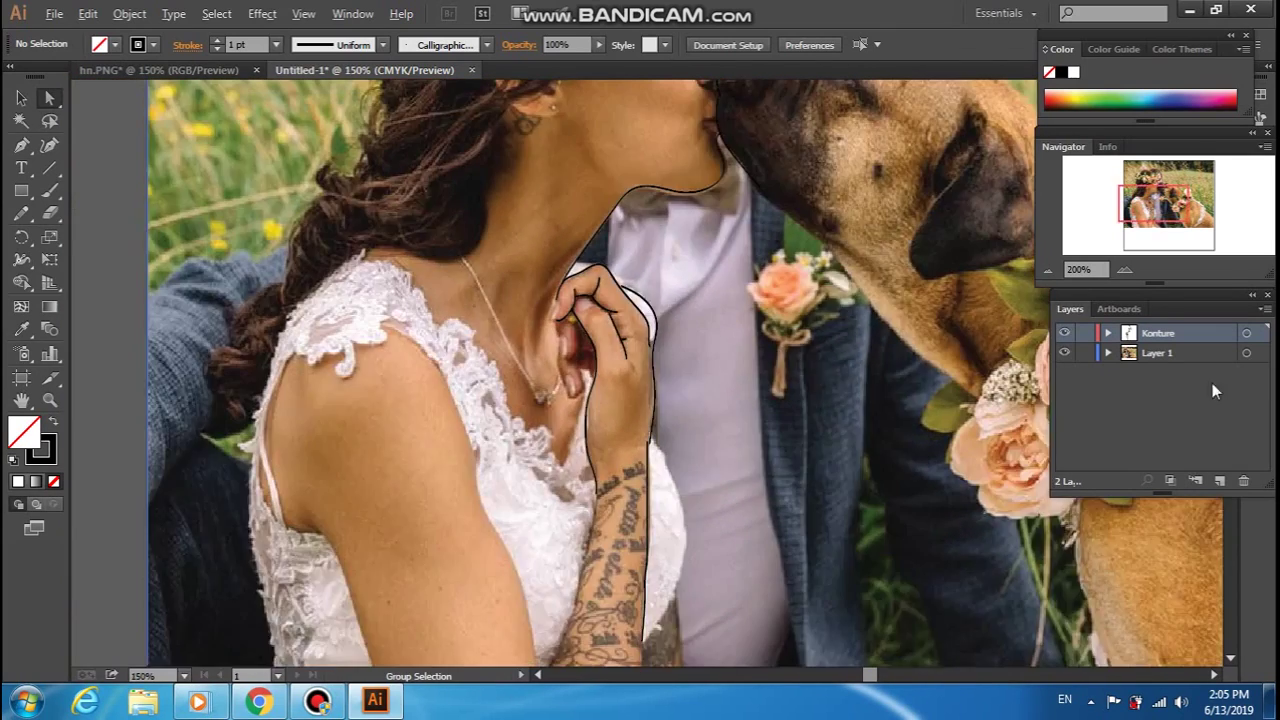
key(ctrl+minus)
click(1066, 332)
click(1066, 332)
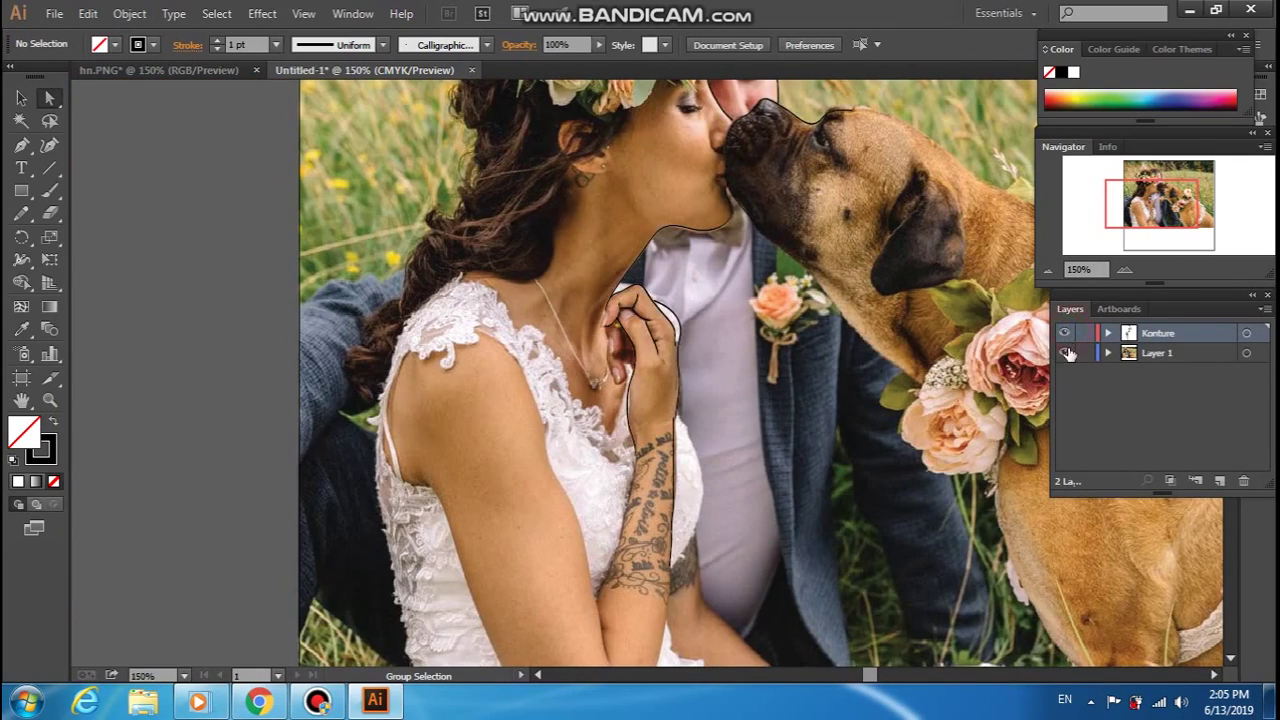
mouse_move(784, 247)
mouse_down()
mouse_move(680, 428)
mouse_move(680, 362)
mouse_up()
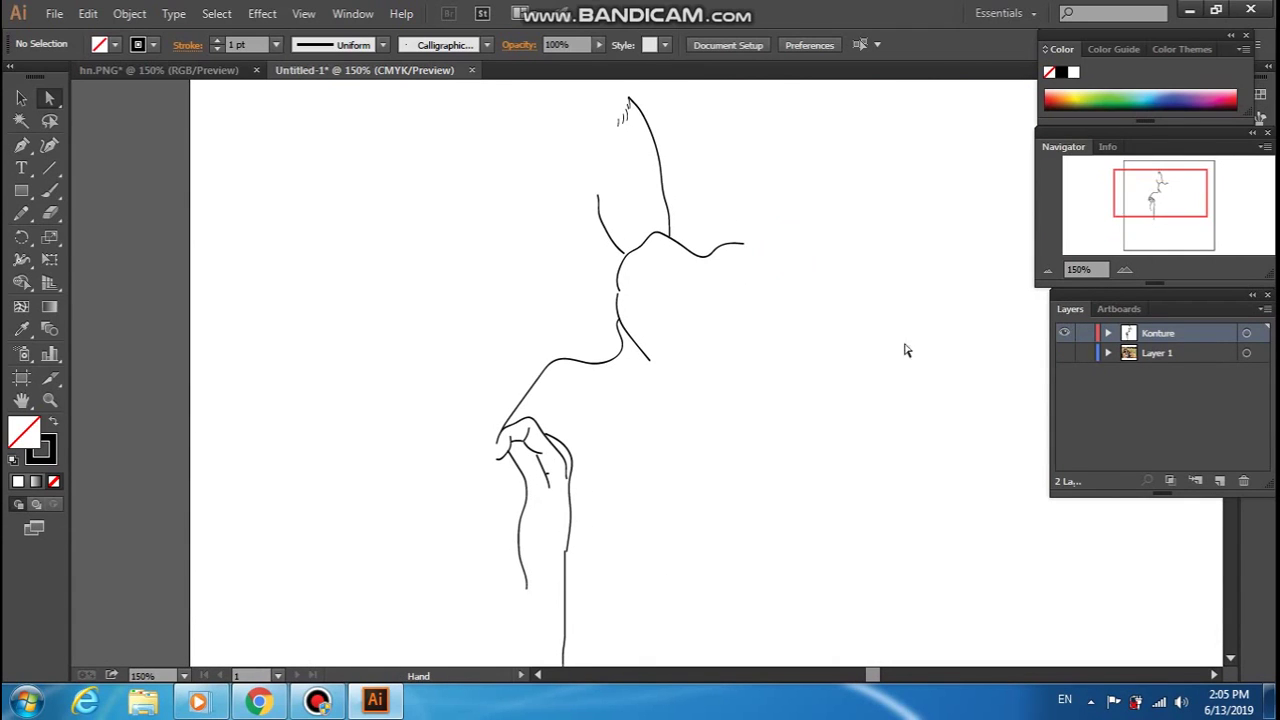
click(1066, 352)
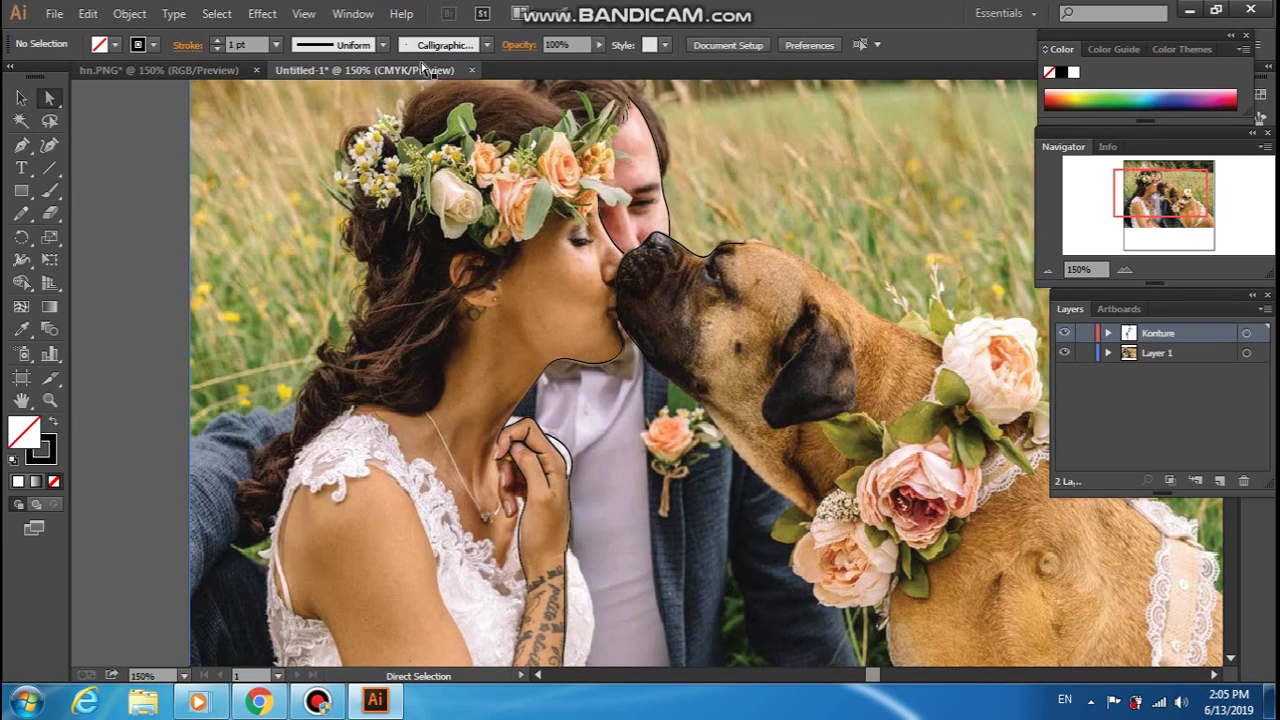
scroll(520, 418, up, 2)
Return to the Paintbrush (B) and check the finished outline along the forearm's left edge
key(b)
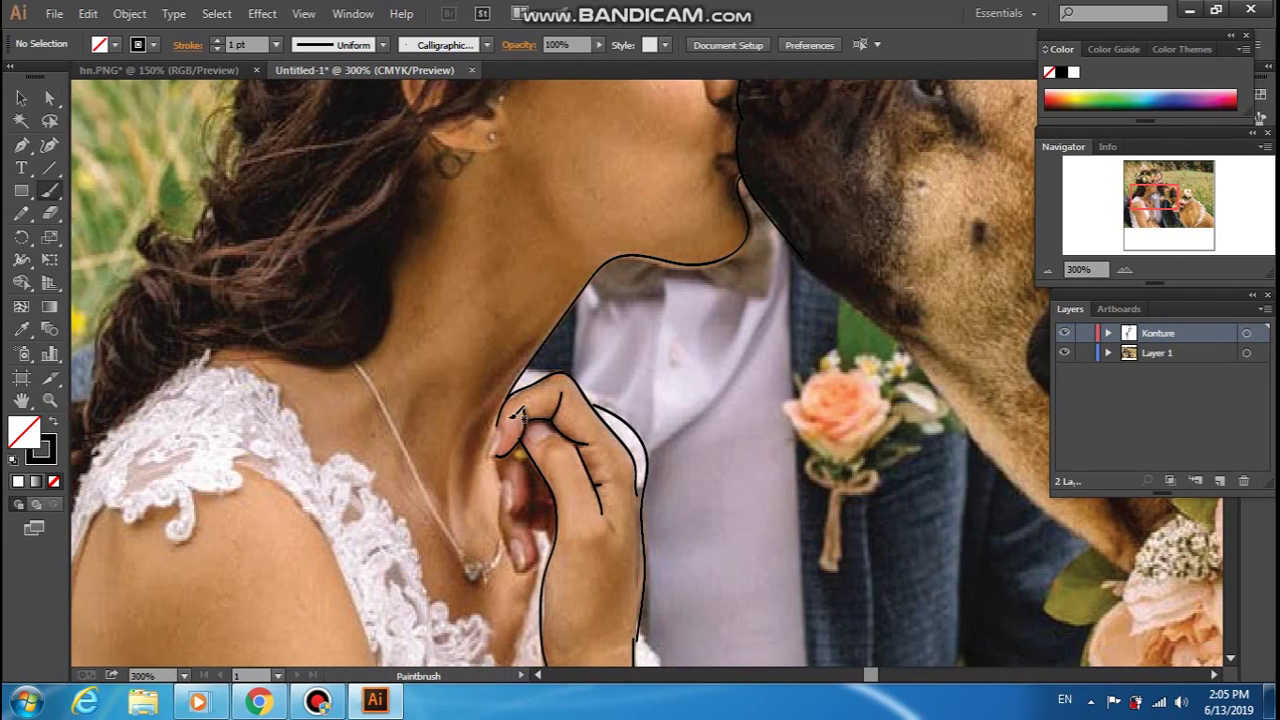
drag(554, 453, 588, 207)
scroll(600, 445, down, 3)
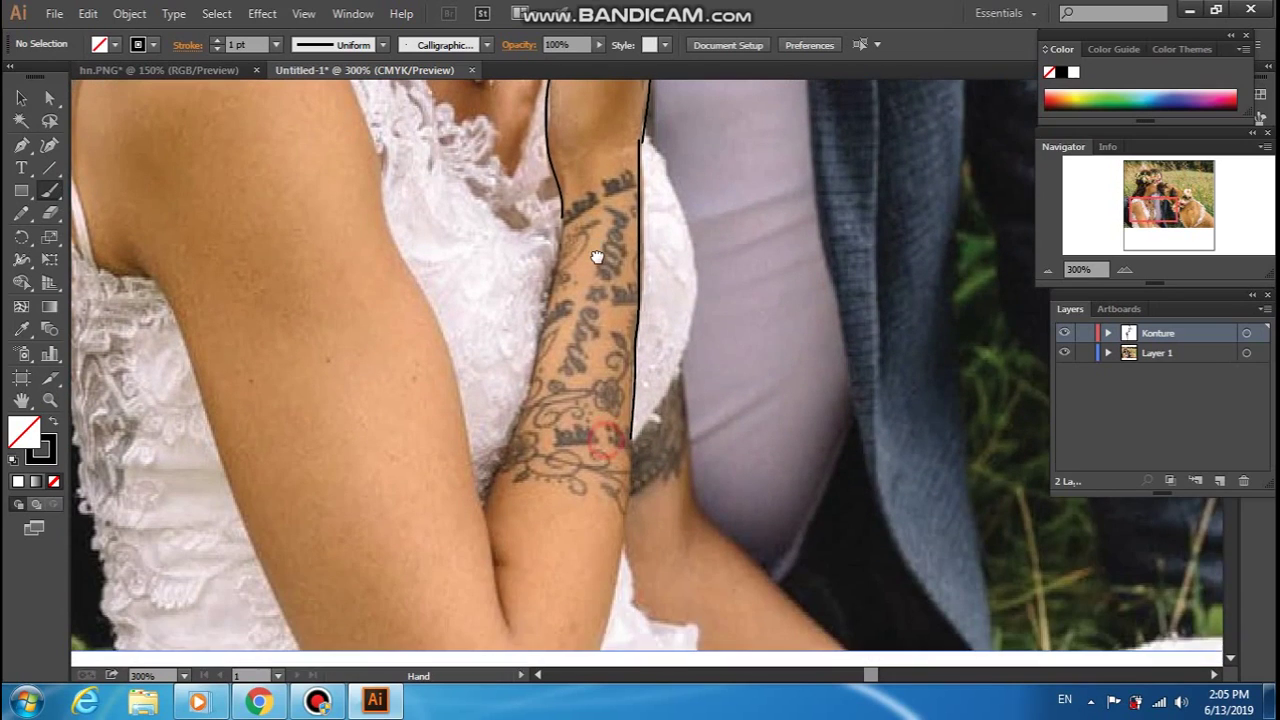
scroll(598, 240, down, 3)
click(600, 232)
scroll(600, 291, up, 3)
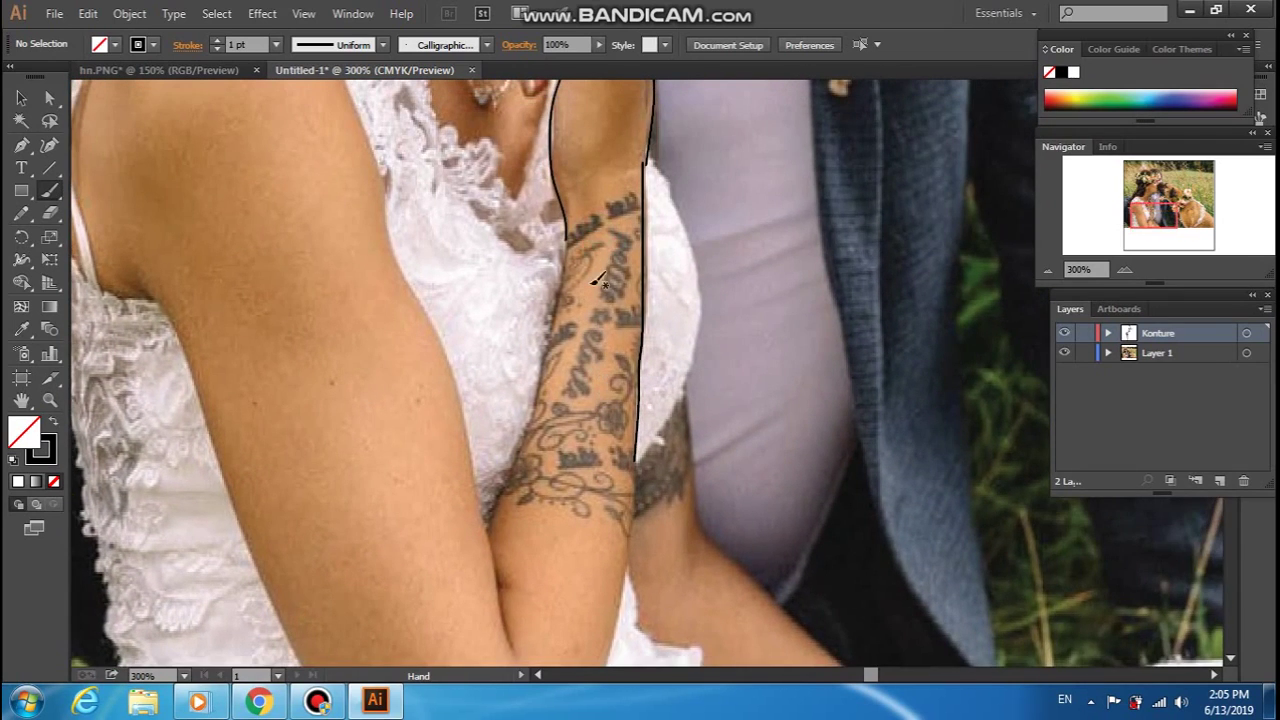
click(575, 237)
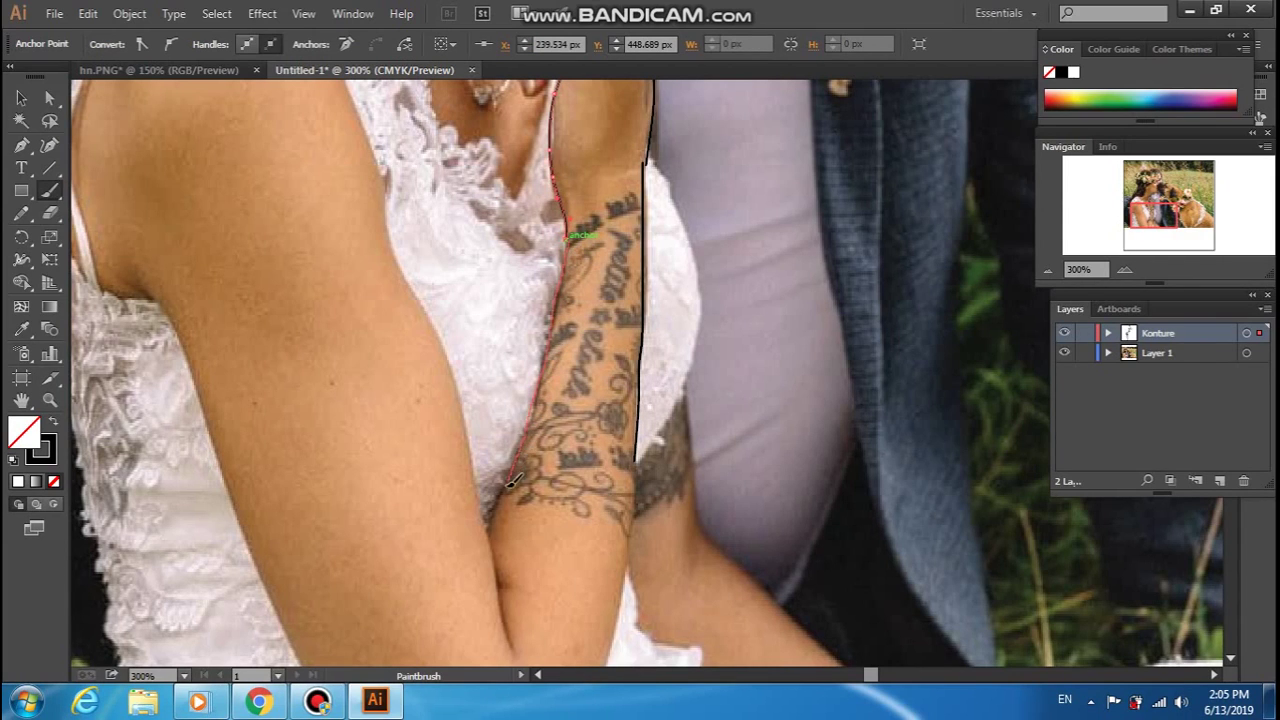
ctrl+click(493, 530)
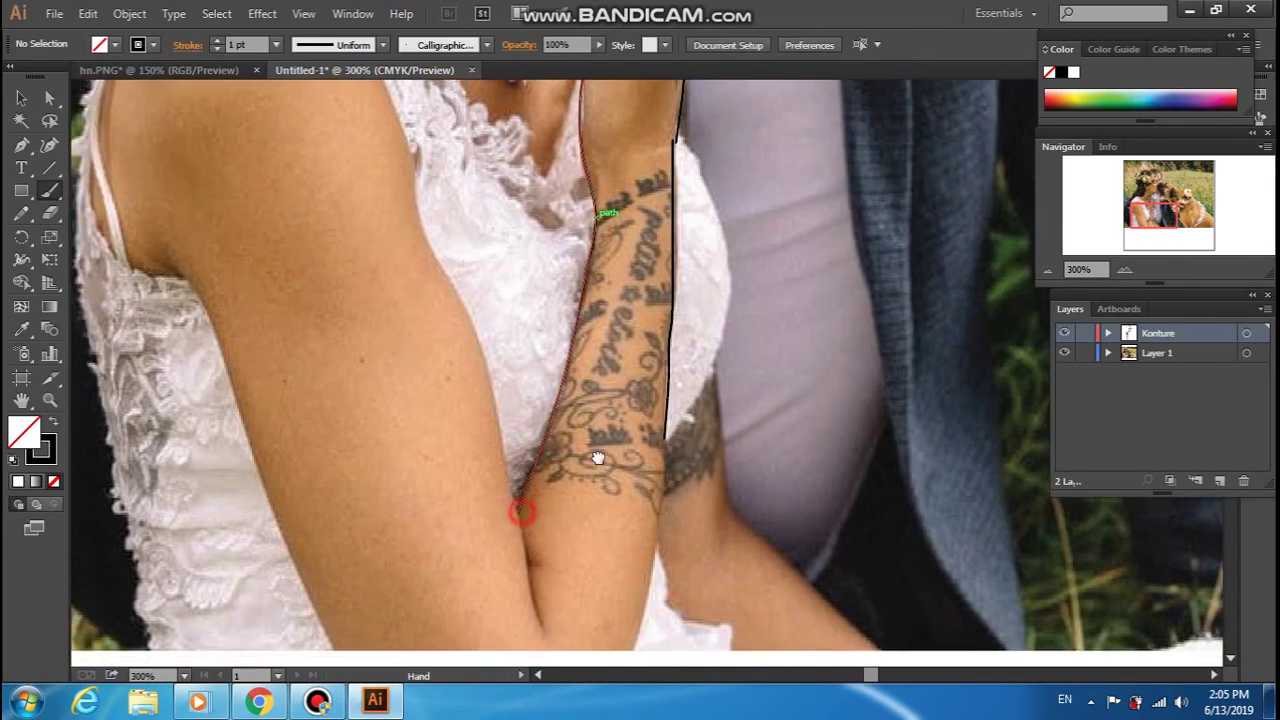
Trace the inner edge of the bride's upper arm, redrawing a misplaced stroke
mouse_move(515, 512)
mouse_down()
mouse_move(600, 448)
mouse_move(582, 478)
mouse_move(635, 555)
mouse_up()
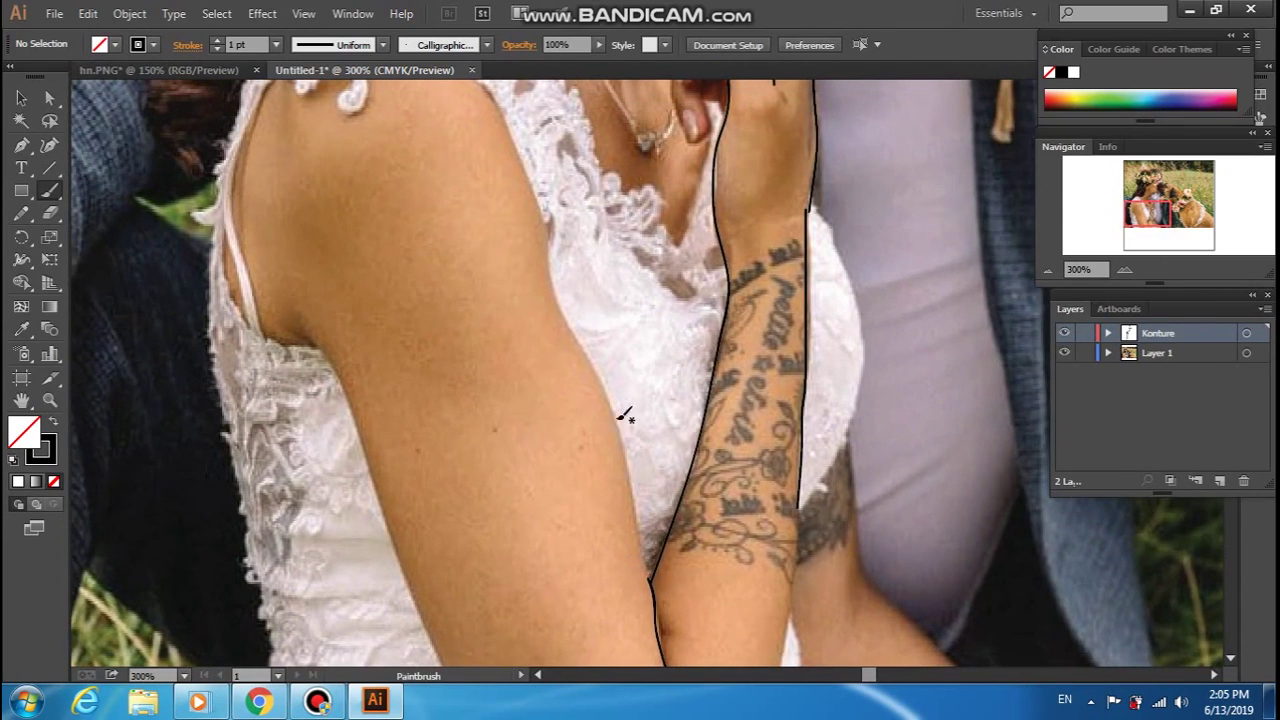
drag(556, 297, 572, 324)
key(ctrl+z)
drag(564, 311, 594, 366)
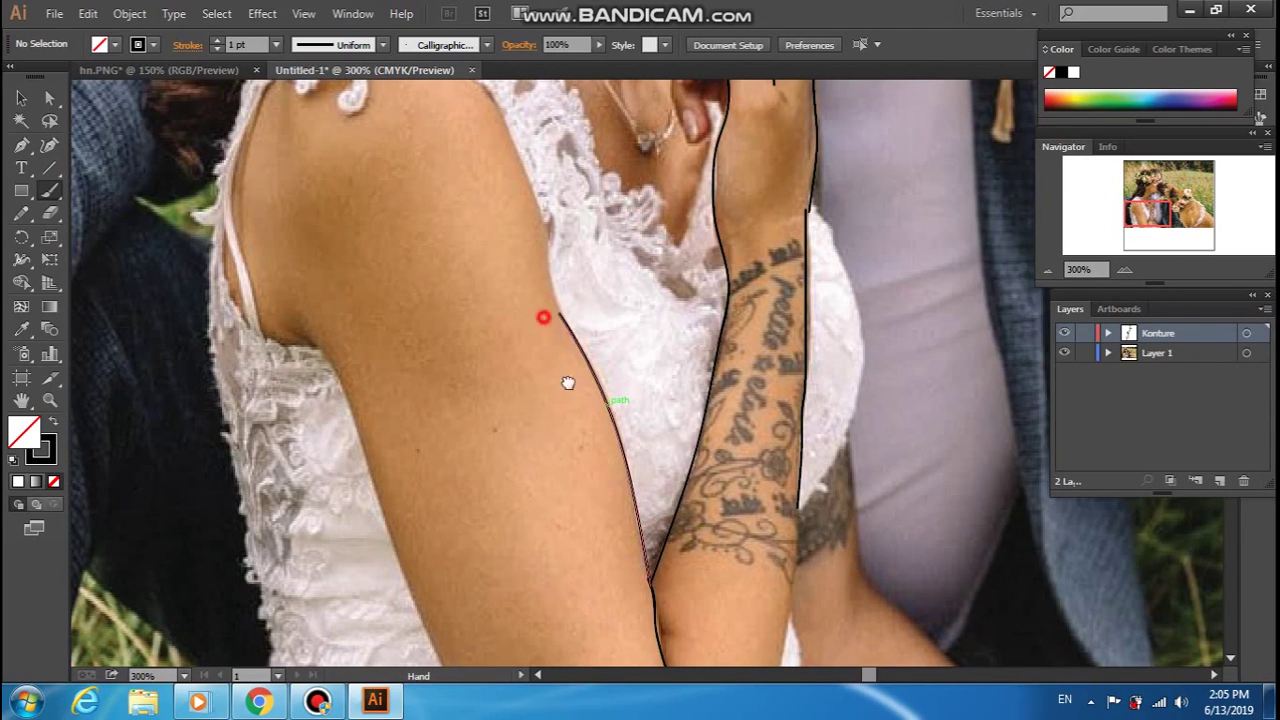
drag(543, 314, 617, 449)
mouse_move(571, 487)
mouse_down()
mouse_move(613, 490)
mouse_move(643, 528)
mouse_up()
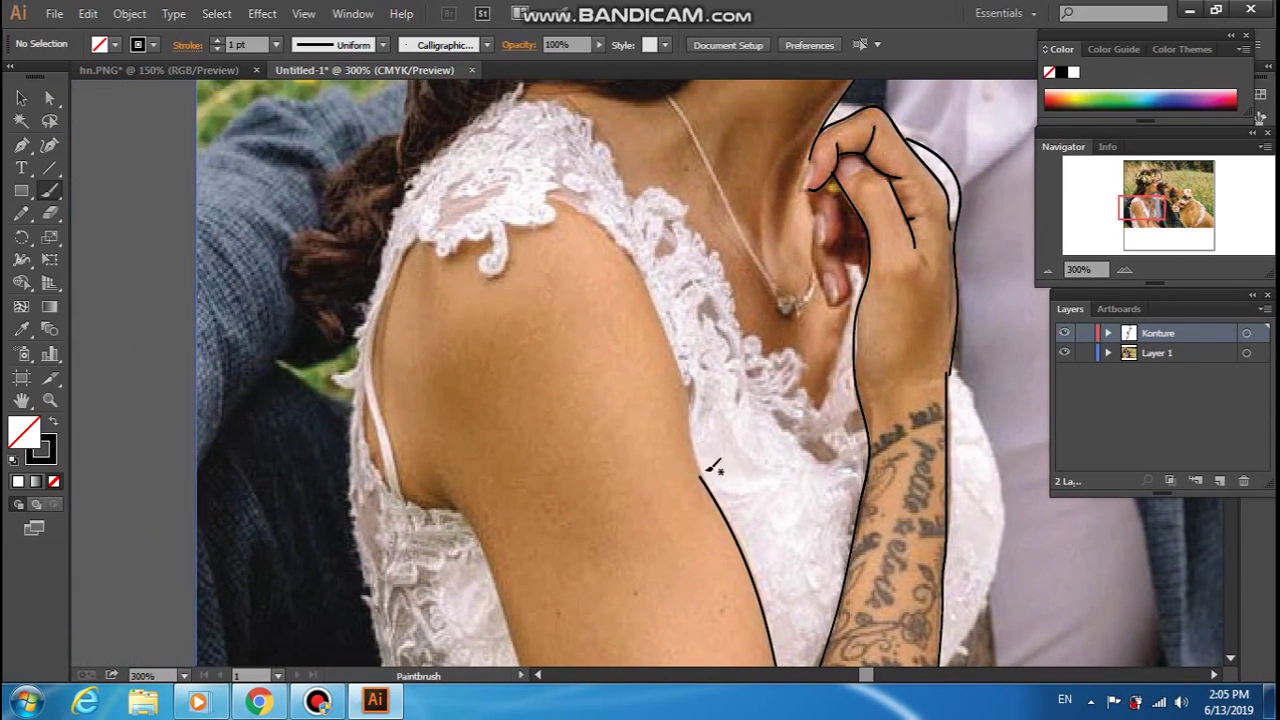
Outline the bride's raised hand and the lace neckline curling up toward her hair
scroll(711, 467, up, 1)
scroll(893, 320, up, 1)
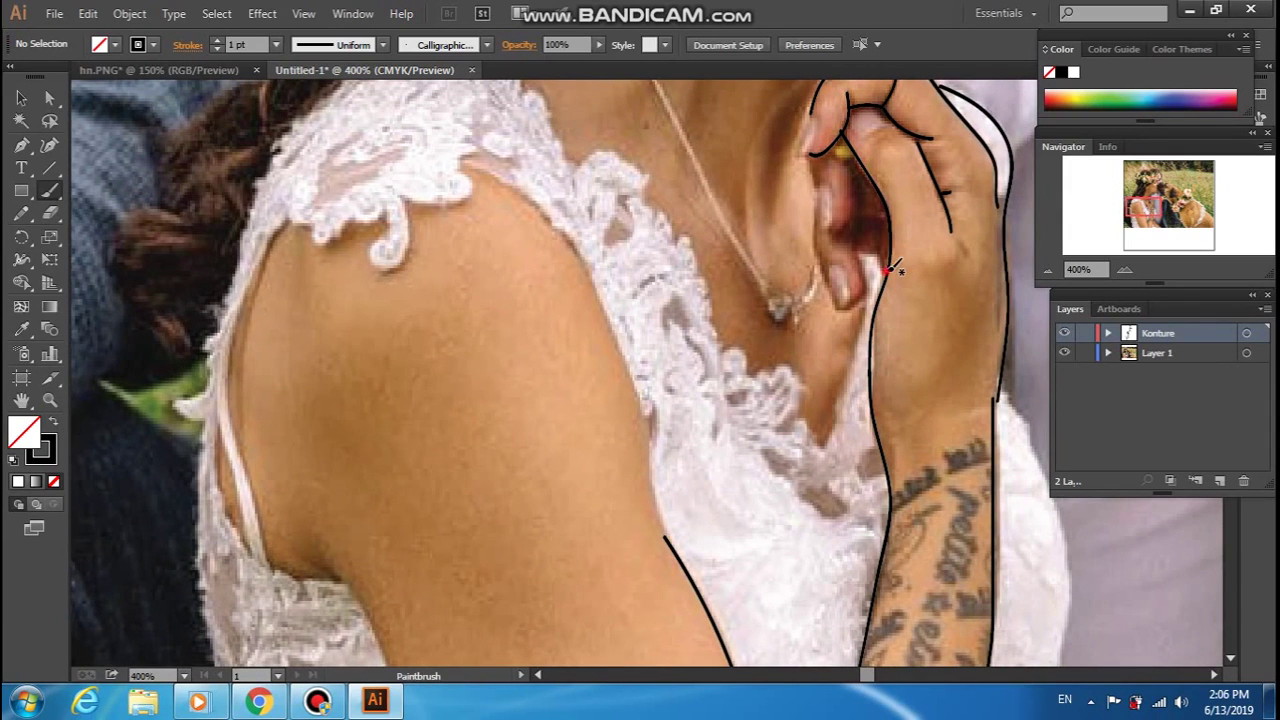
drag(868, 264, 838, 422)
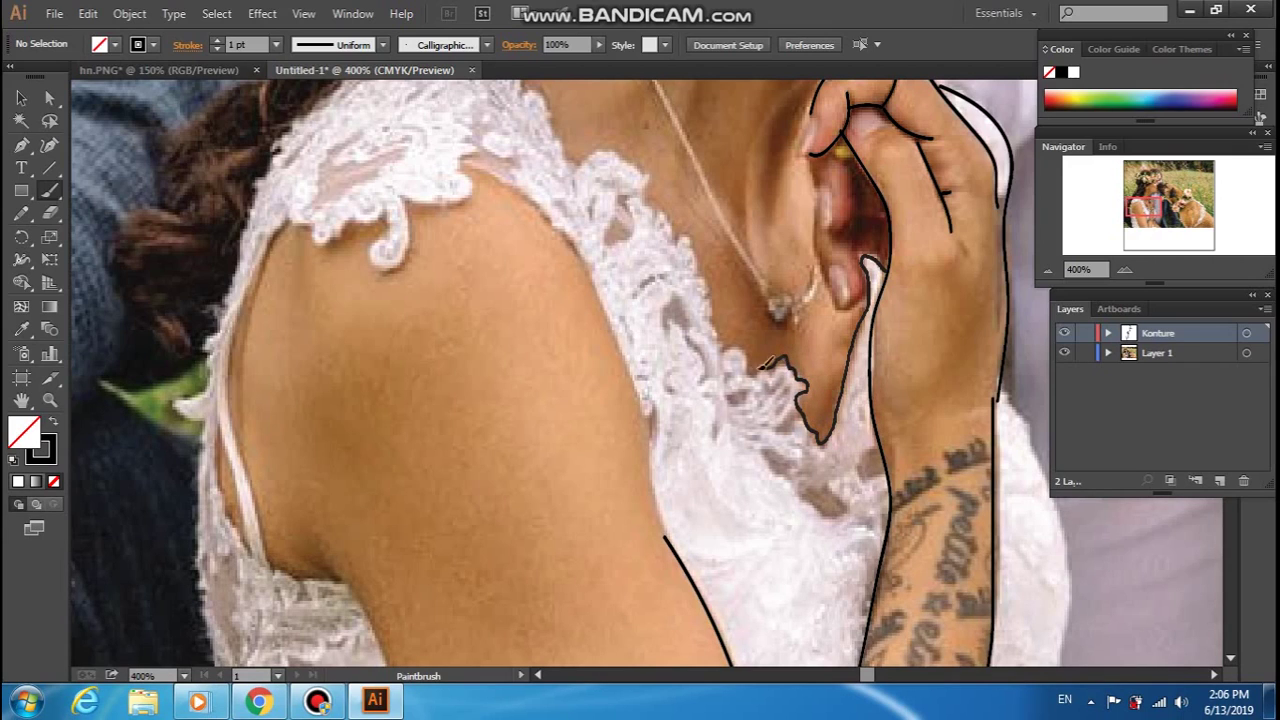
drag(718, 321, 704, 269)
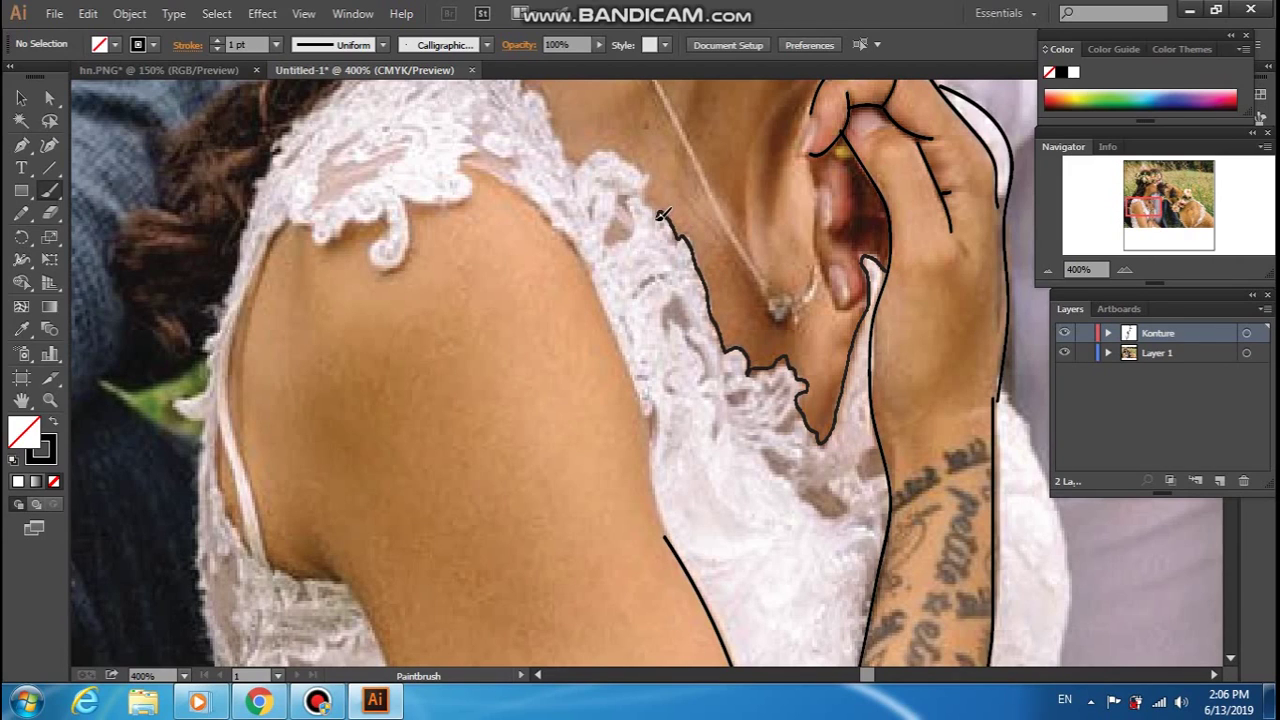
mouse_move(622, 214)
mouse_down()
mouse_move(652, 178)
mouse_move(539, 89)
mouse_up()
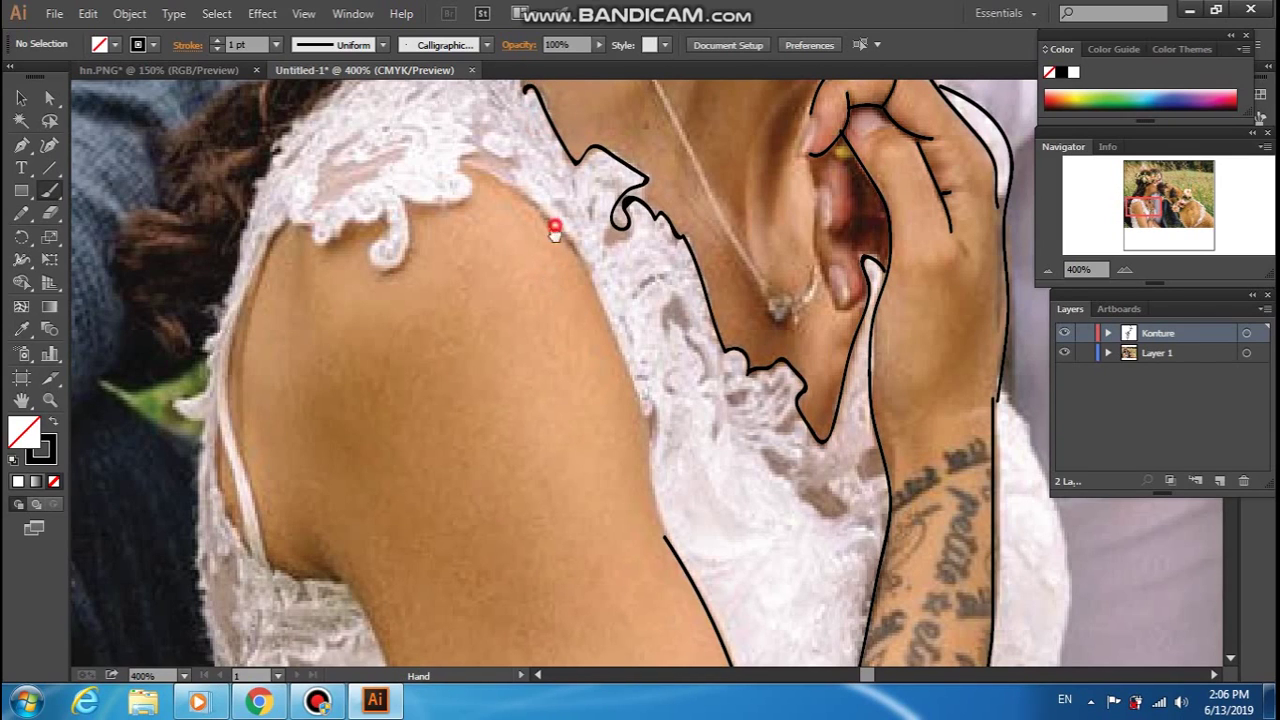
scroll(554, 223, up, 3)
drag(538, 206, 506, 153)
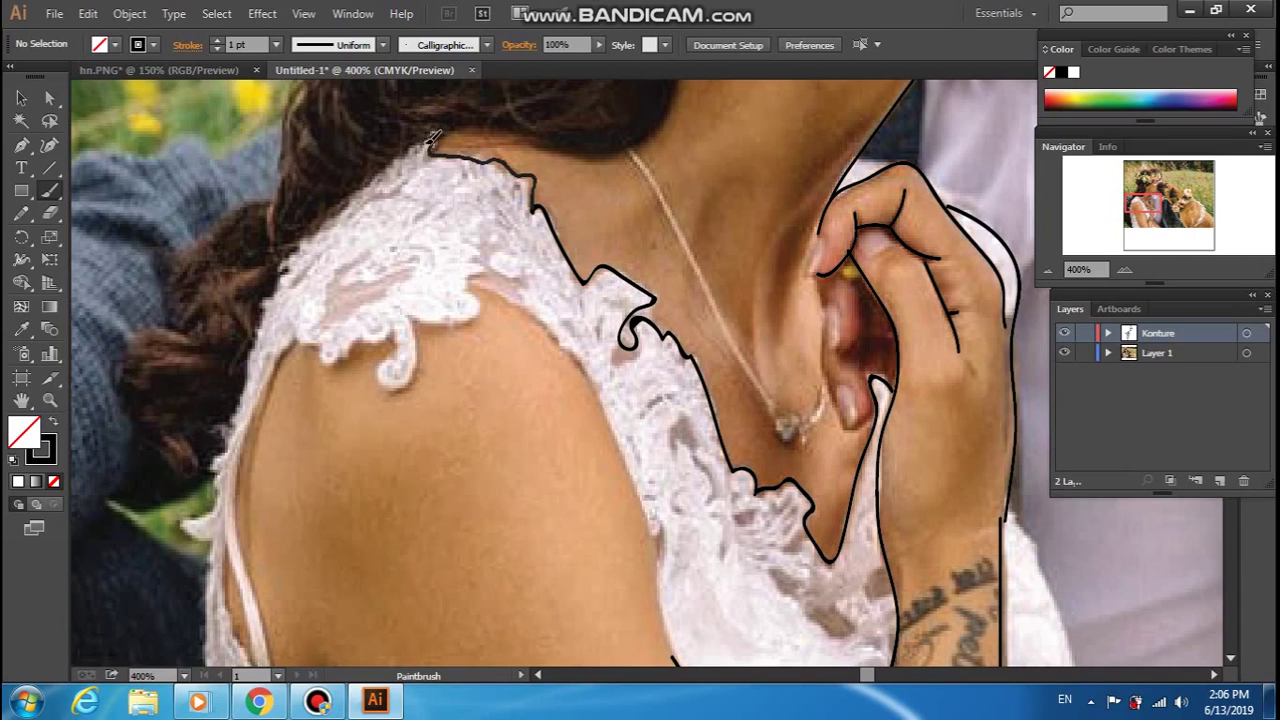
scroll(660, 380, down, 4)
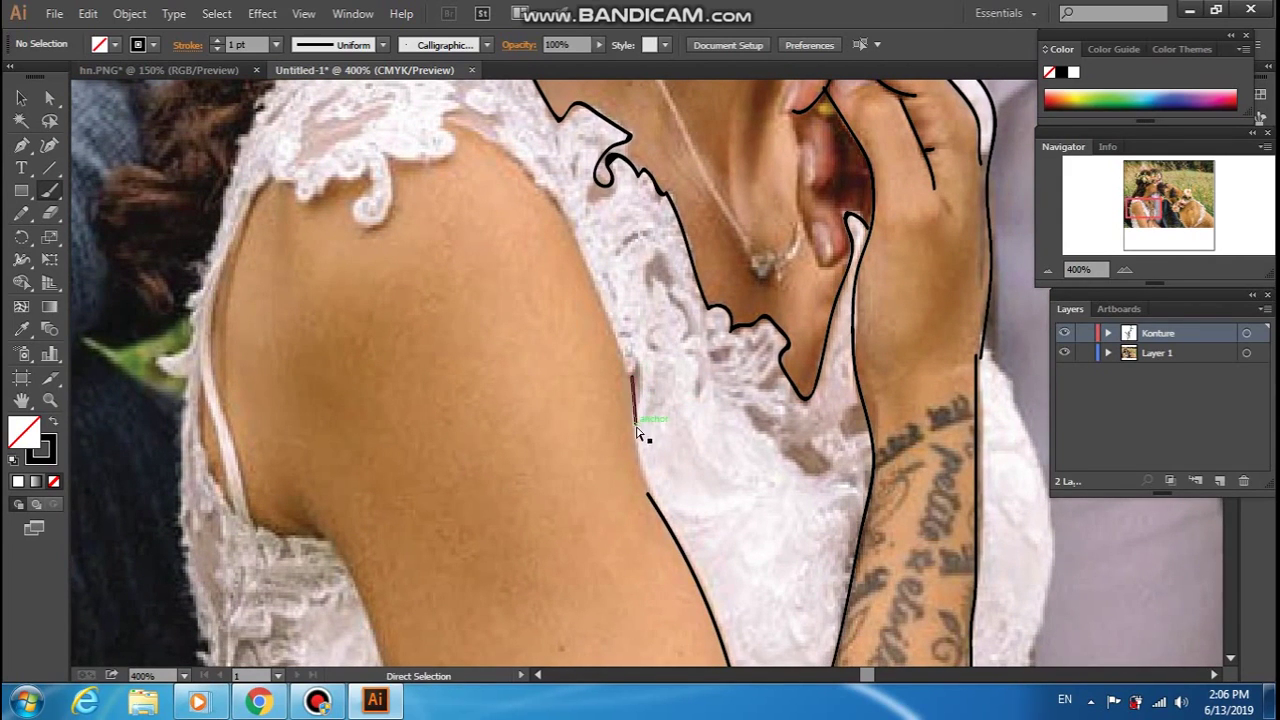
Trace the dress edge and the shoulder lace down the arm, then zoom out to review
mouse_move(648, 491)
mouse_down()
mouse_move(630, 380)
mouse_move(546, 212)
mouse_up()
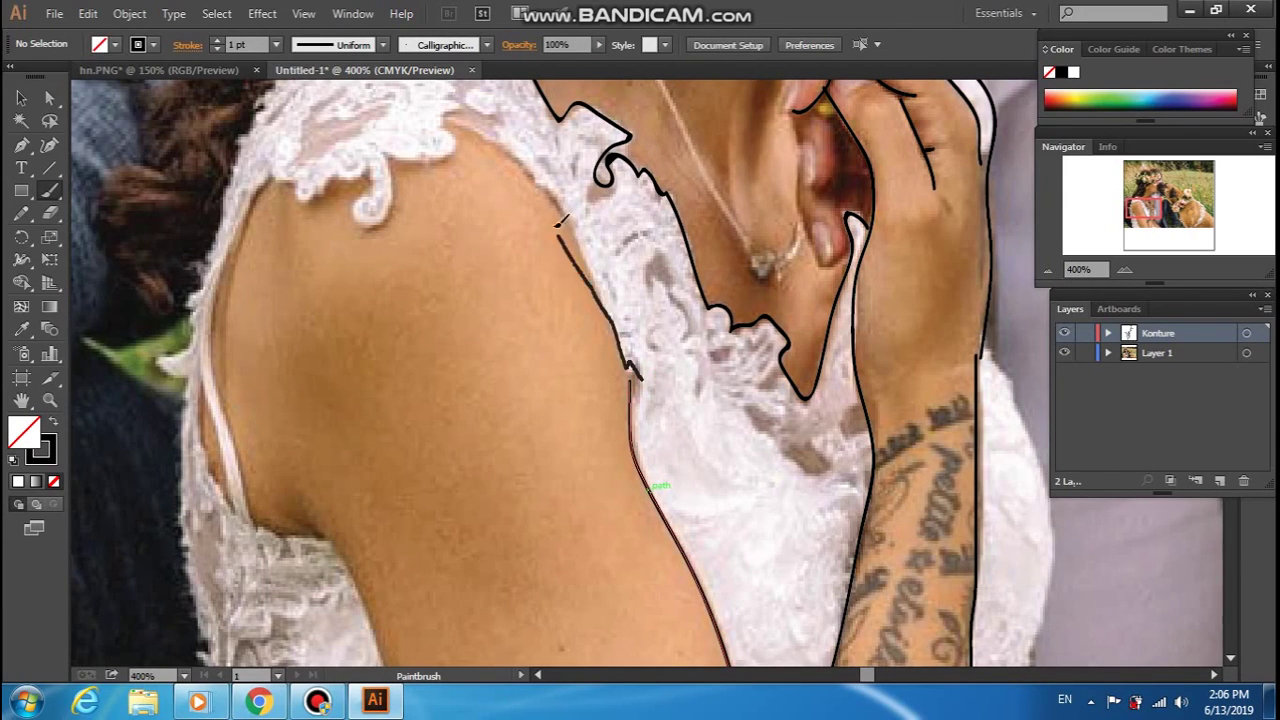
key(ctrl+z)
mouse_move(638, 370)
mouse_down()
mouse_move(565, 213)
mouse_move(510, 140)
mouse_move(476, 120)
mouse_move(462, 131)
mouse_up()
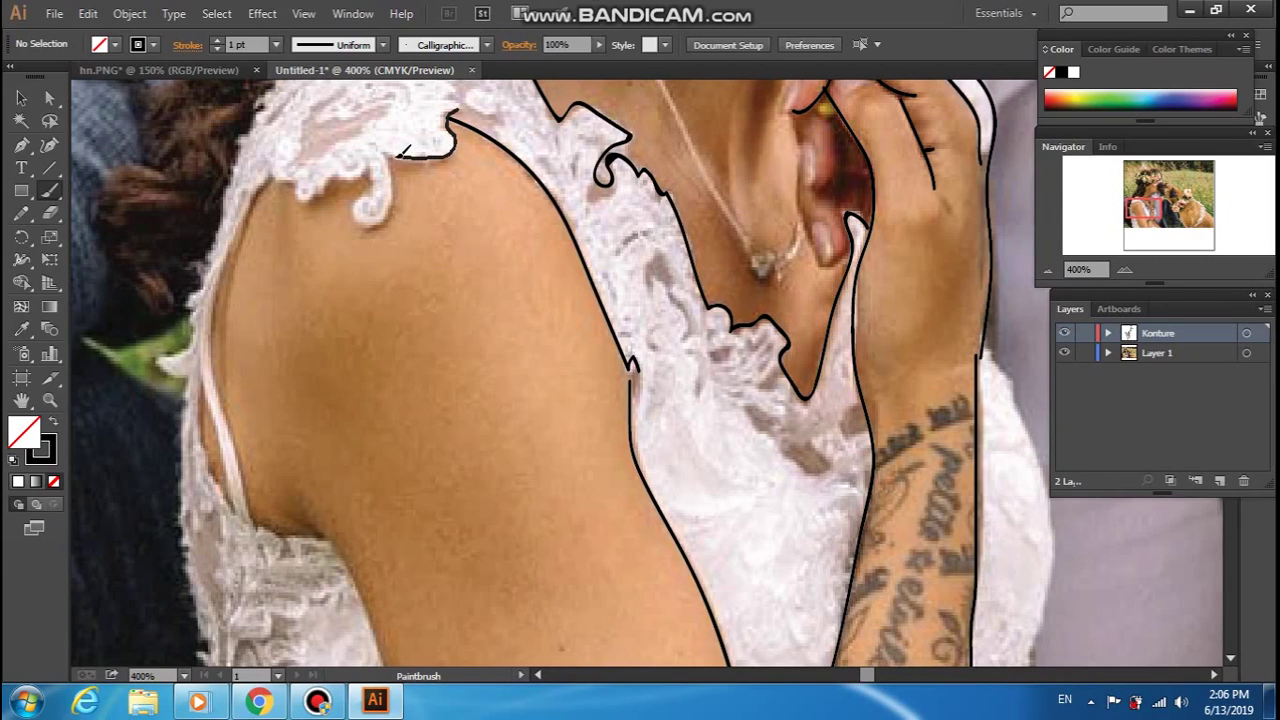
mouse_move(397, 172)
mouse_down()
mouse_move(380, 228)
mouse_move(367, 187)
mouse_up()
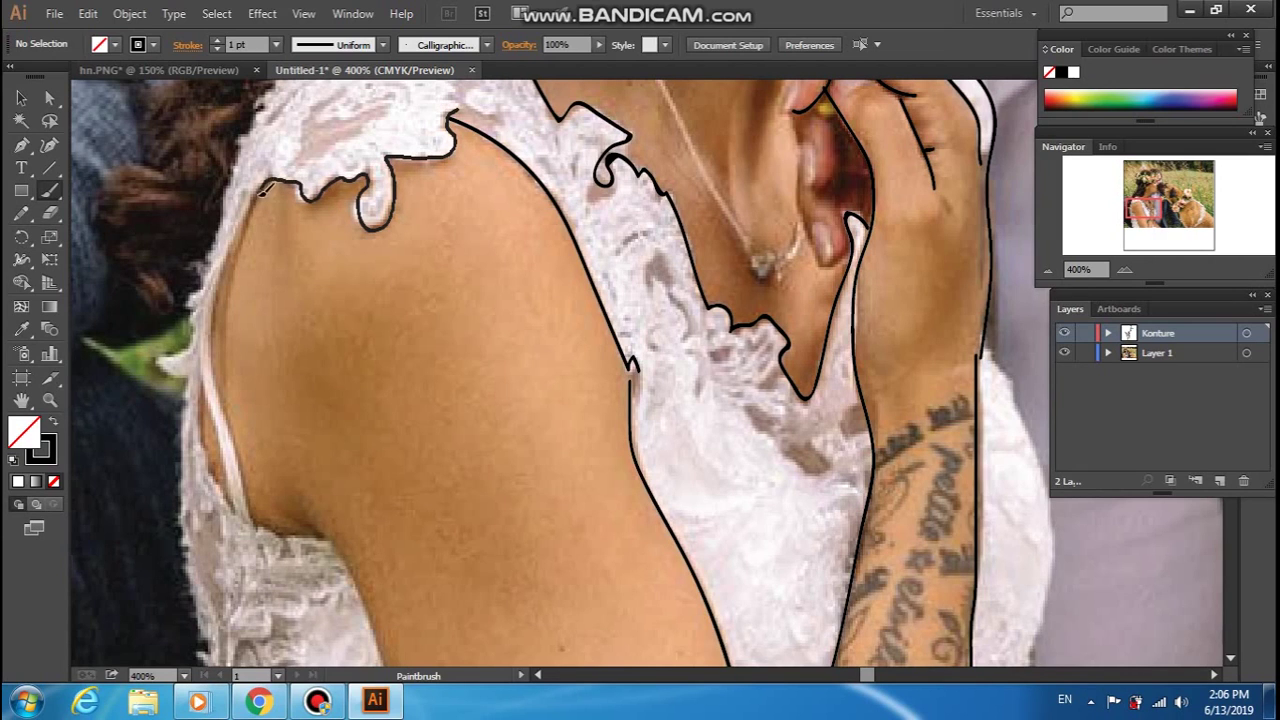
drag(264, 191, 247, 230)
key(ctrl+minus)
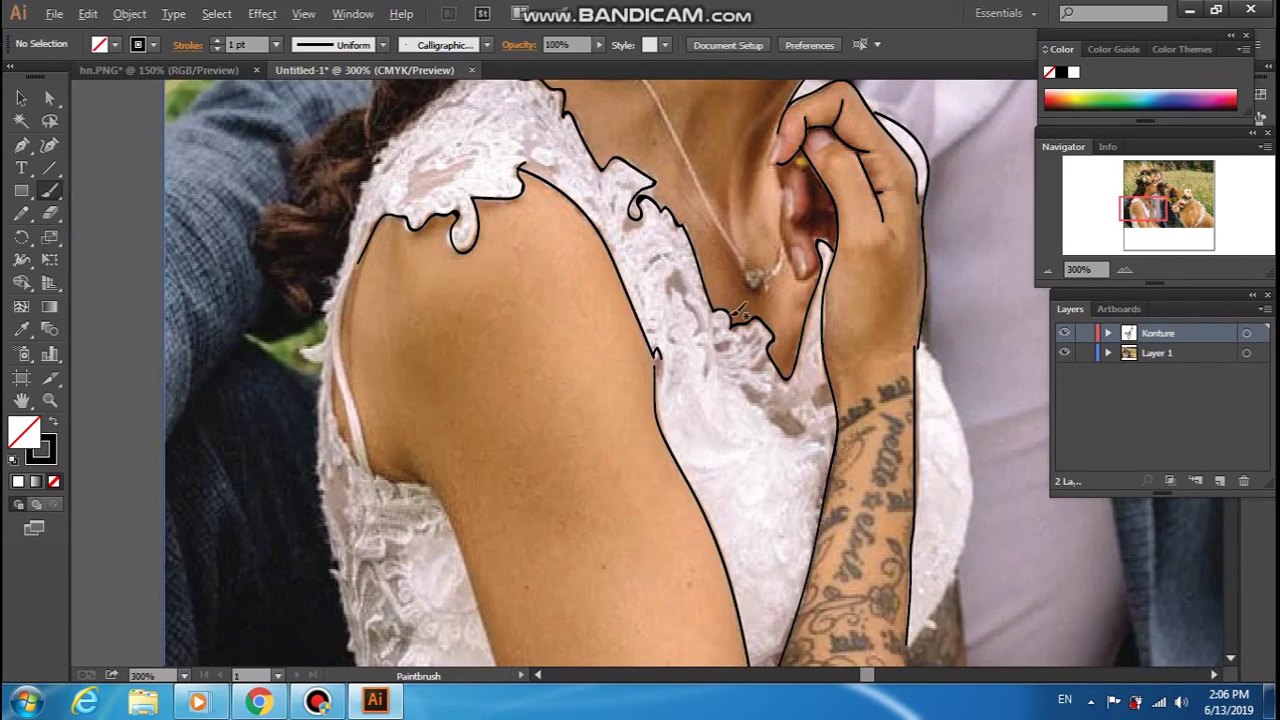
drag(758, 177, 396, 548)
Cancel the revert prompt to keep kuce.ai's changes, and show the Layer 1 photo
scroll(643, 415, down, 2)
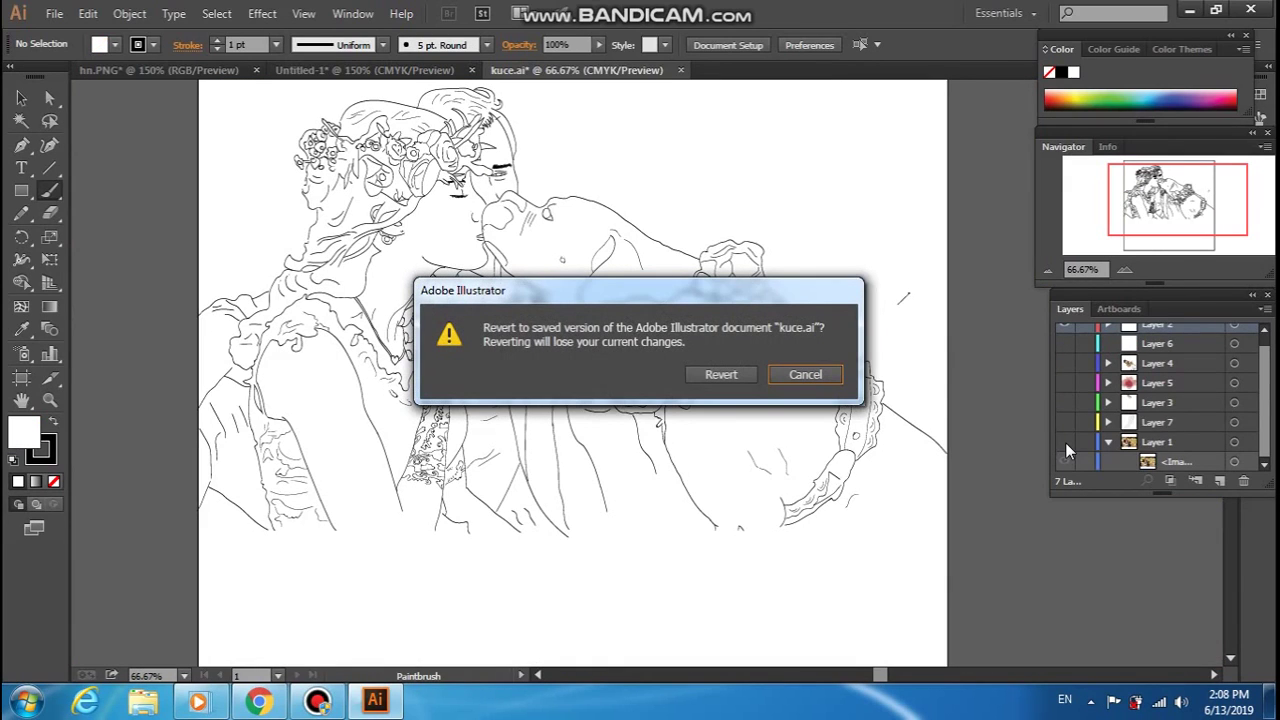
click(806, 375)
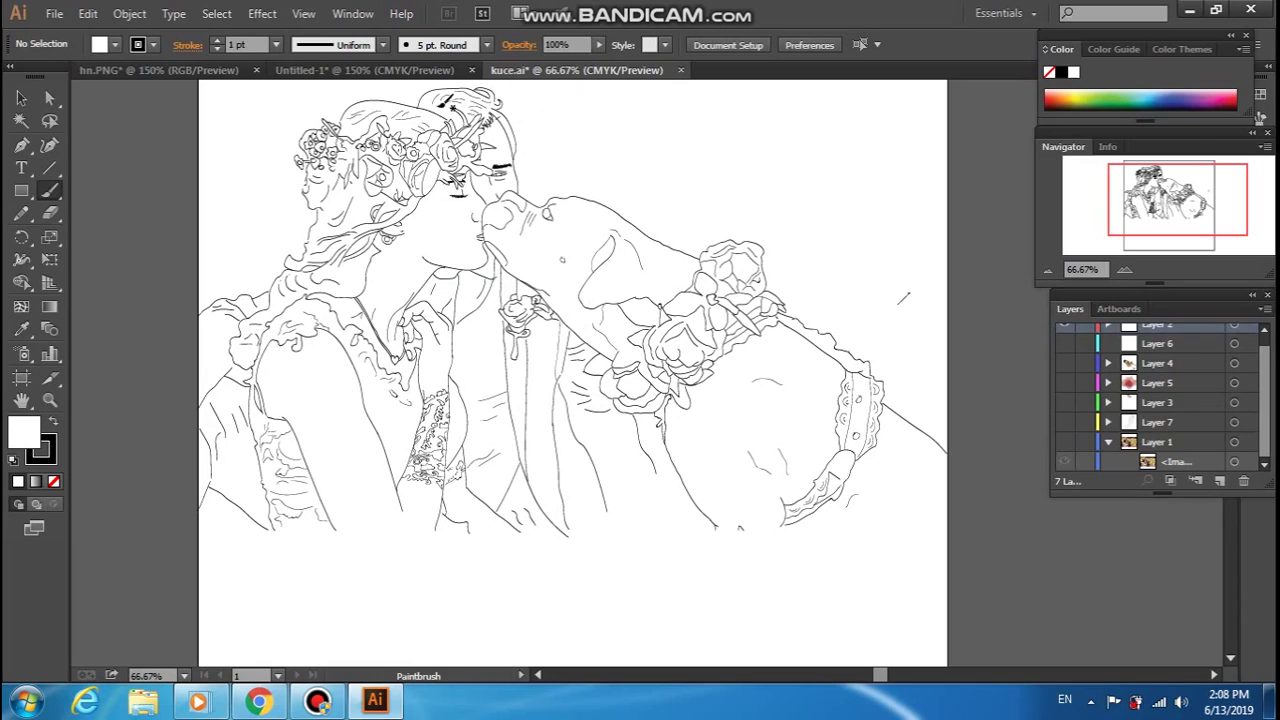
click(1064, 447)
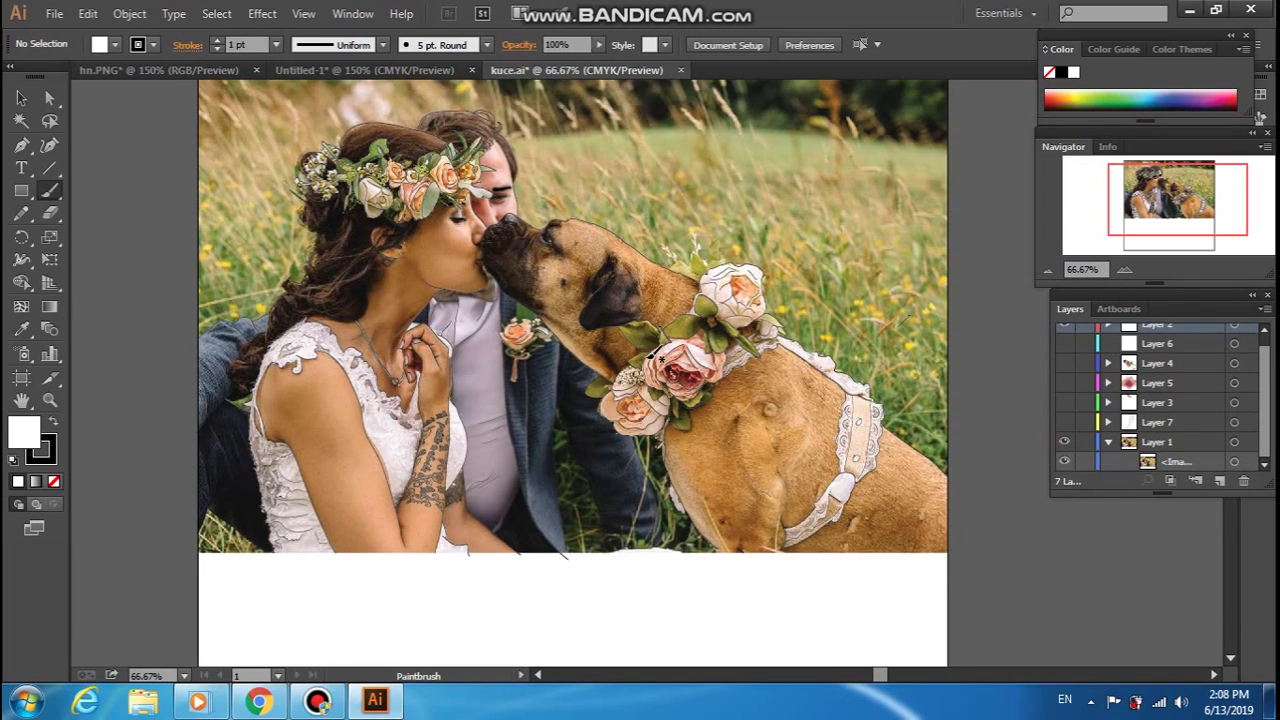
scroll(660, 358, up, 2)
alt+scroll(648, 356, up, 1)
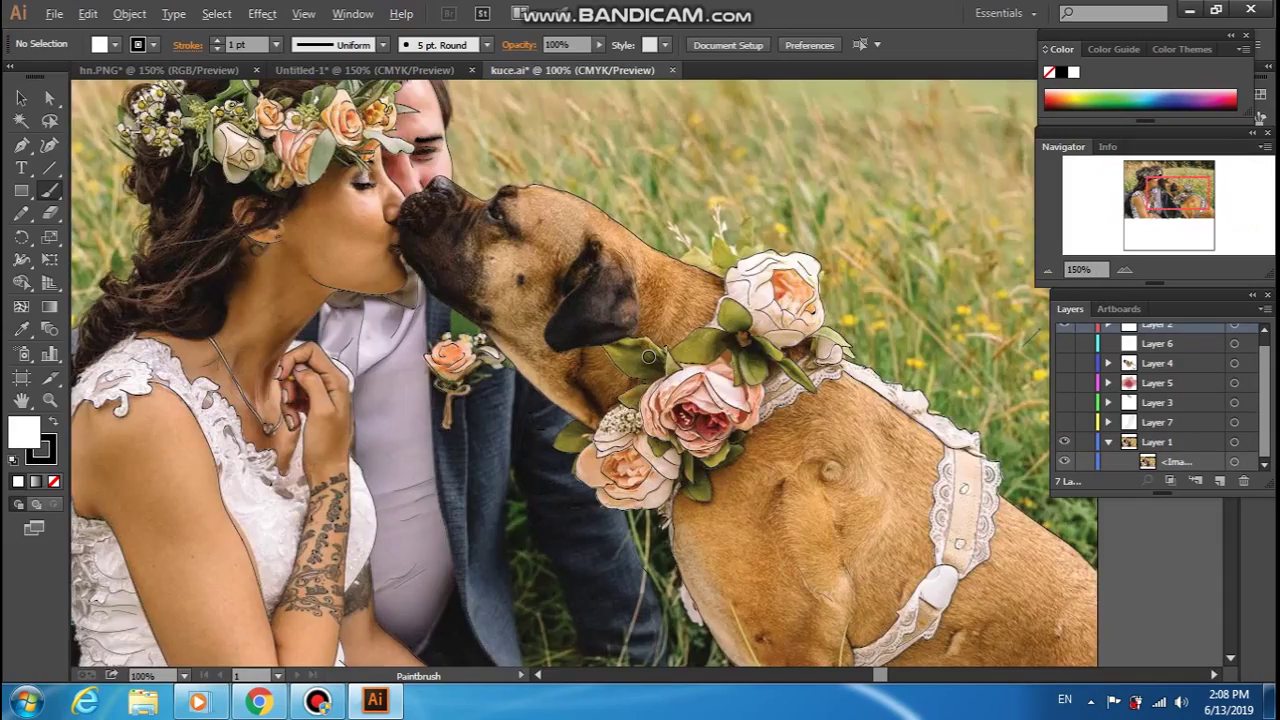
alt+scroll(648, 356, up, 2)
mouse_move(475, 336)
mouse_down()
mouse_move(600, 357)
mouse_move(700, 343)
mouse_move(657, 463)
mouse_move(708, 487)
mouse_up()
drag(534, 505, 666, 371)
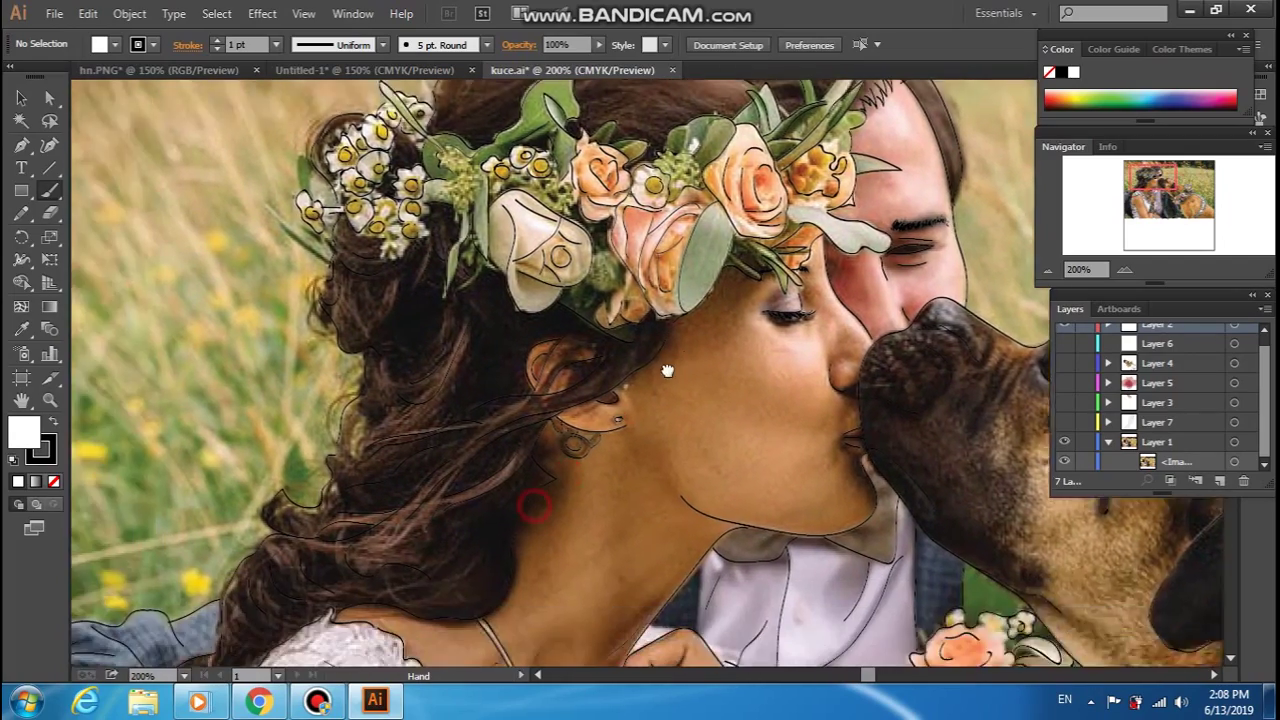
drag(677, 500, 677, 420)
mouse_move(774, 548)
mouse_down()
mouse_move(666, 294)
mouse_move(629, 271)
mouse_up()
drag(648, 450, 694, 251)
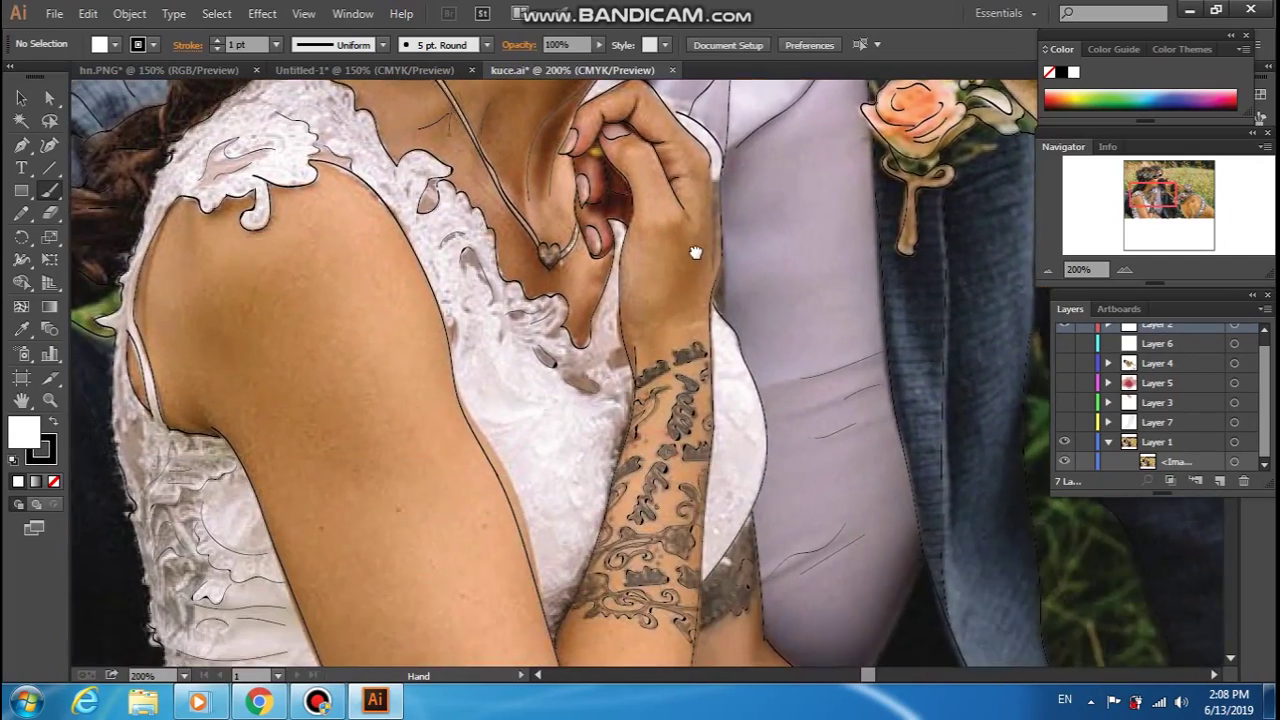
drag(709, 509, 697, 309)
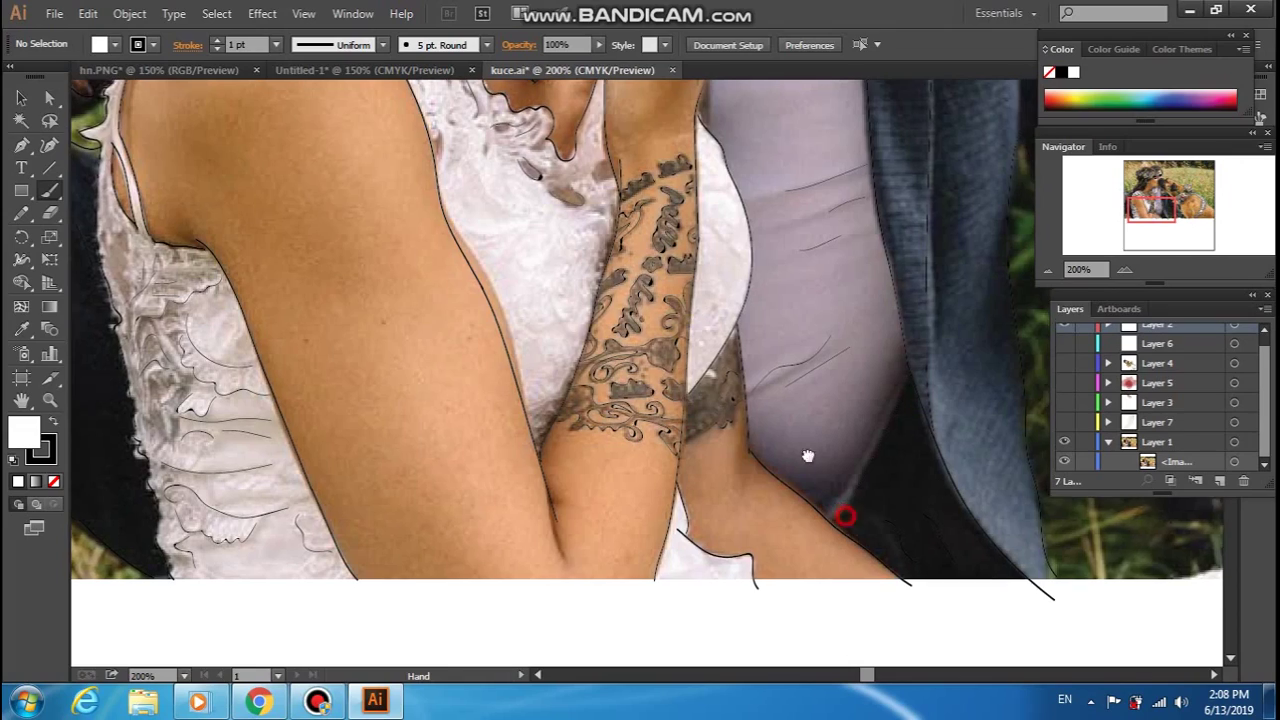
mouse_move(809, 451)
mouse_down()
mouse_move(763, 389)
mouse_move(771, 466)
mouse_move(813, 538)
mouse_up()
mouse_move(360, 294)
mouse_down()
mouse_move(597, 340)
mouse_move(706, 426)
mouse_move(783, 511)
mouse_move(460, 583)
mouse_move(494, 576)
mouse_up()
drag(774, 309, 666, 449)
drag(721, 356, 651, 486)
drag(804, 287, 700, 371)
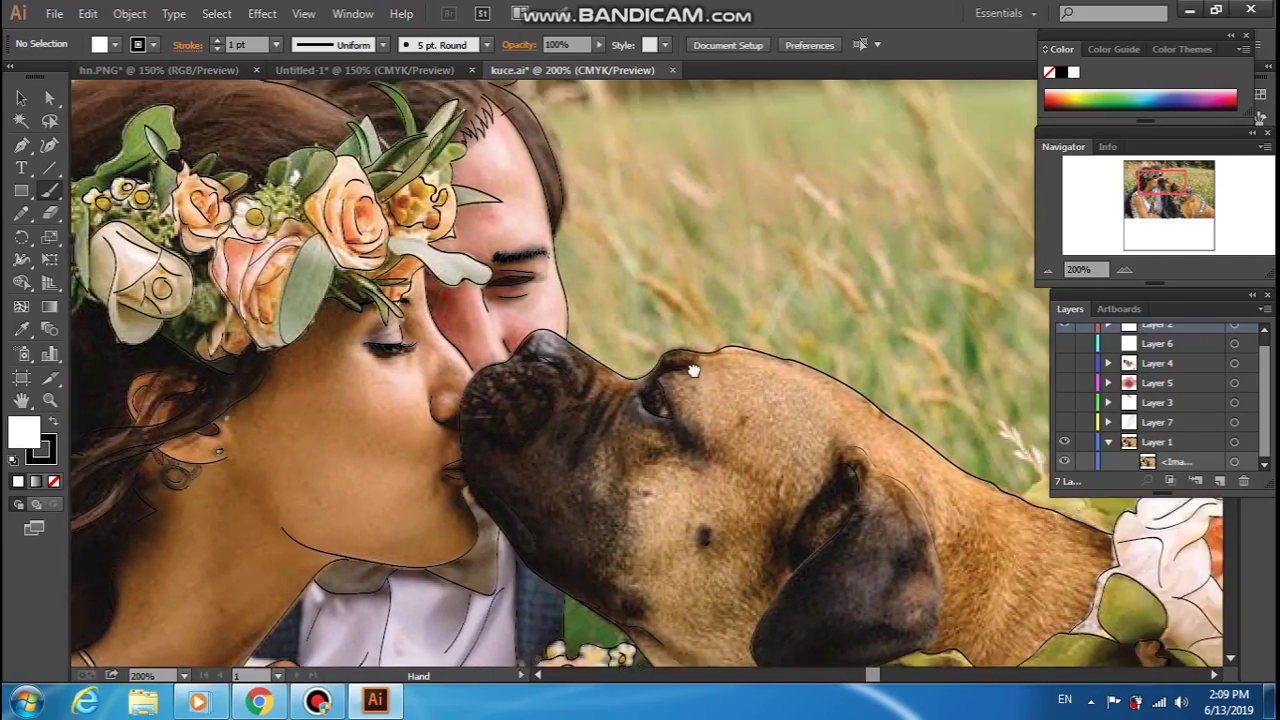
drag(781, 359, 908, 366)
scroll(620, 324, up, 1)
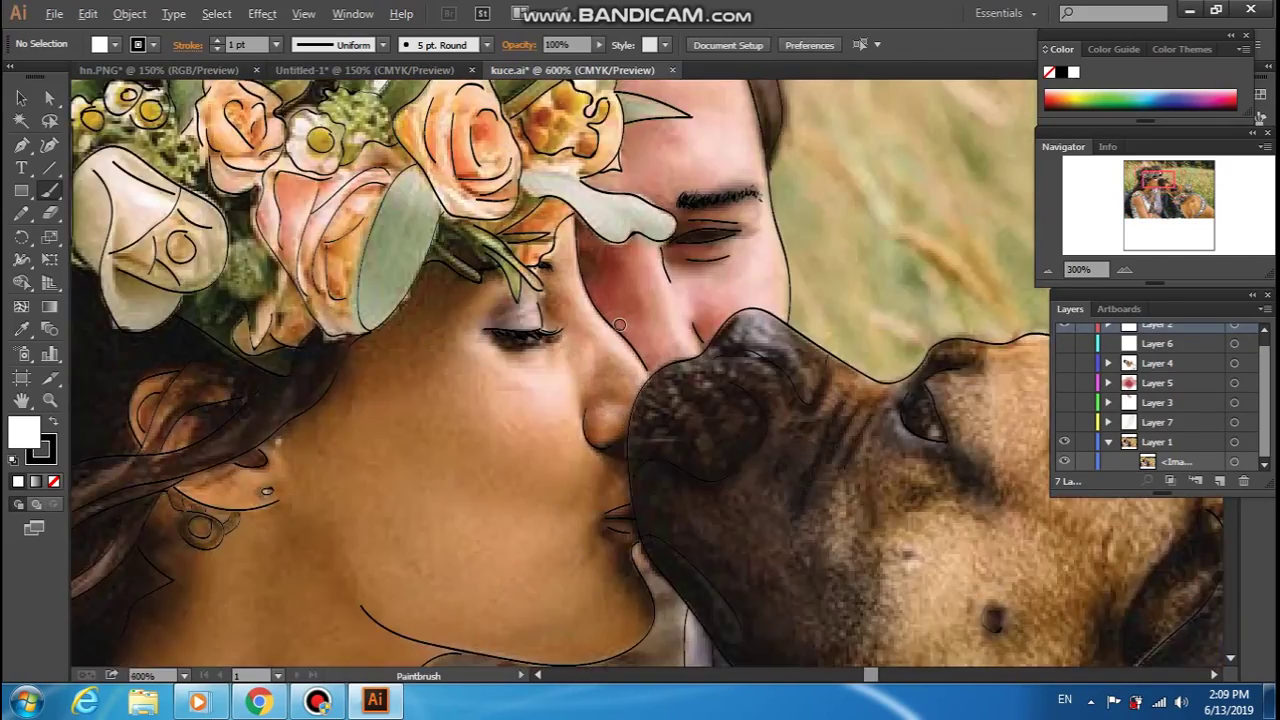
scroll(620, 324, up, 3)
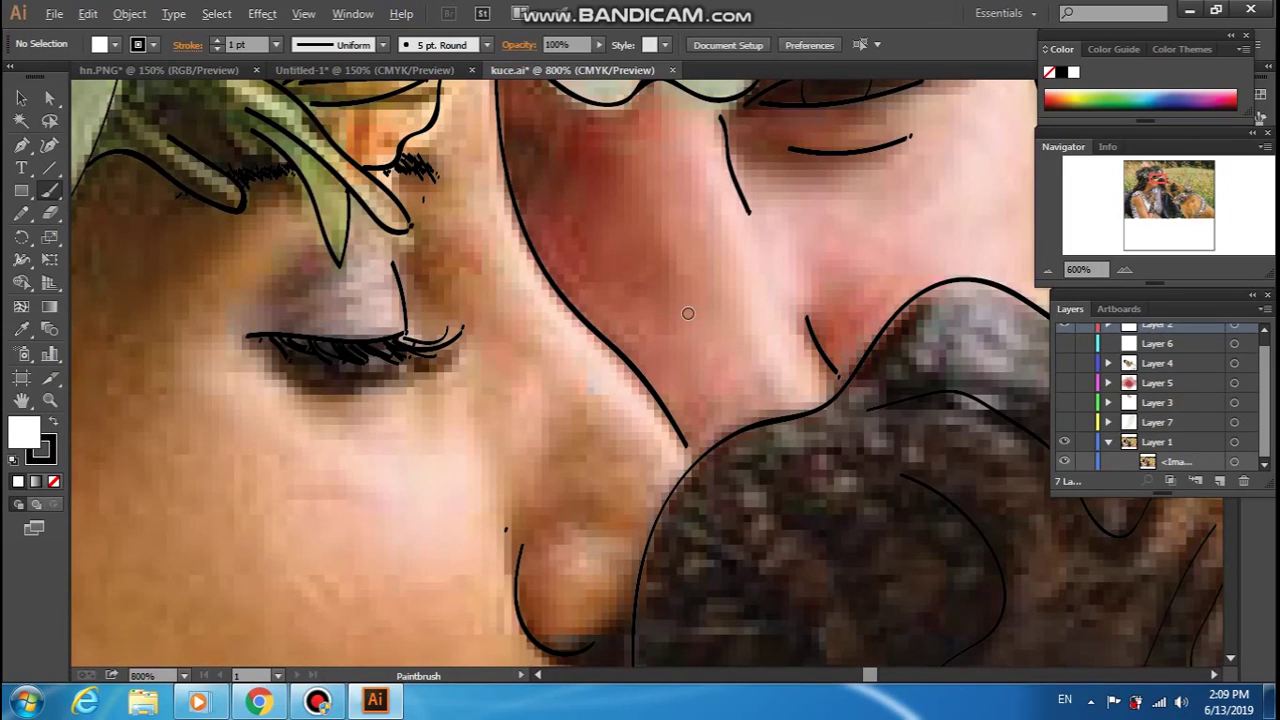
scroll(688, 313, down, 4)
scroll(688, 313, down, 1)
scroll(688, 313, down, 1)
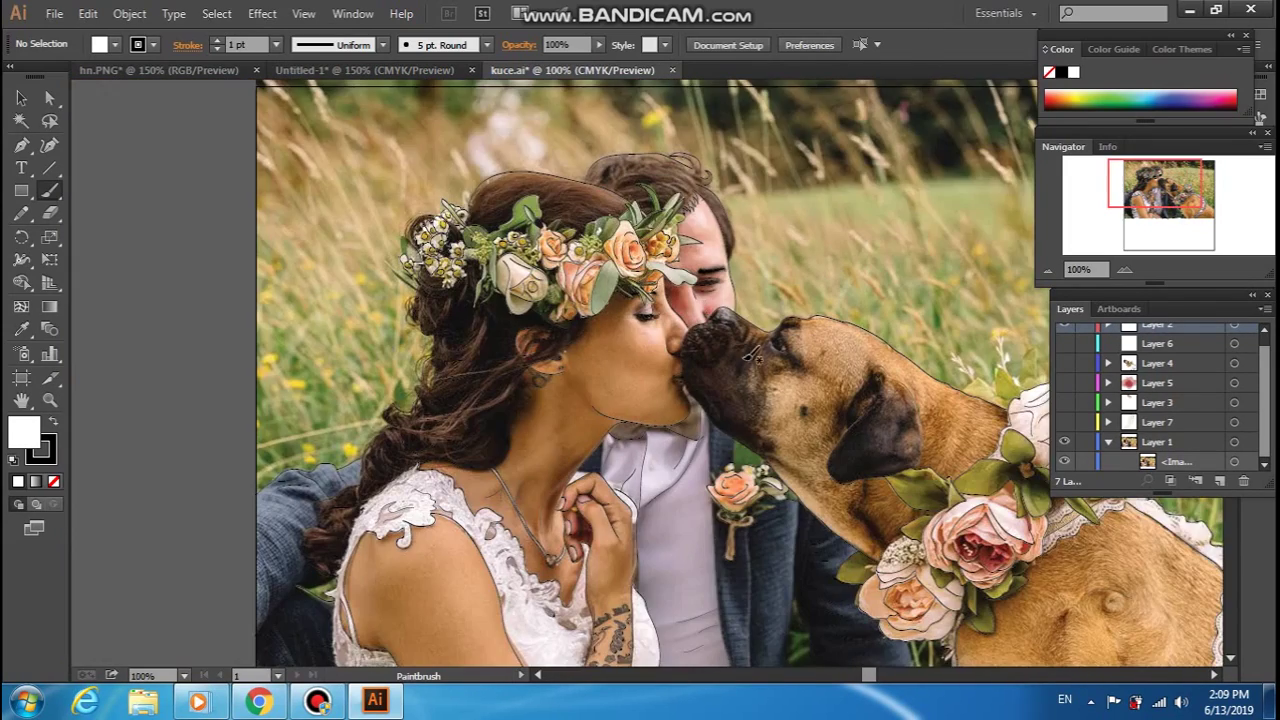
drag(804, 399, 657, 286)
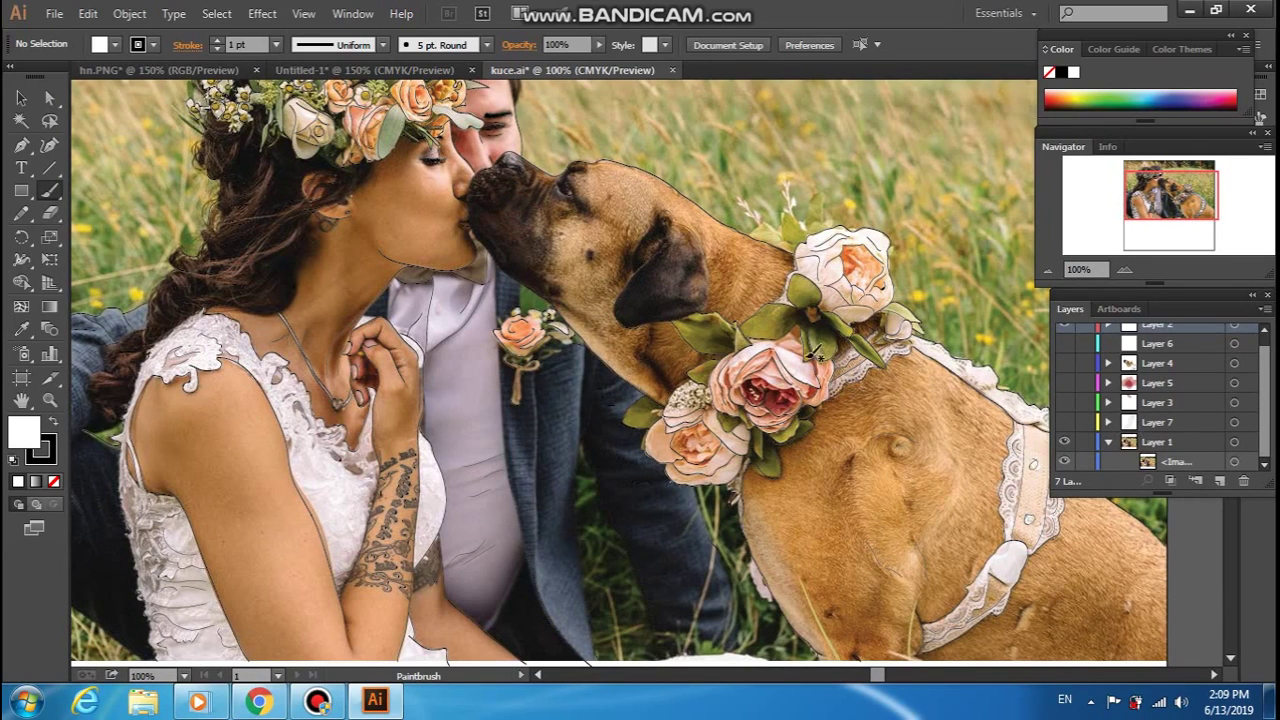
Show and compare Layer 7's white harness fill, then select a harness outline point
click(1063, 422)
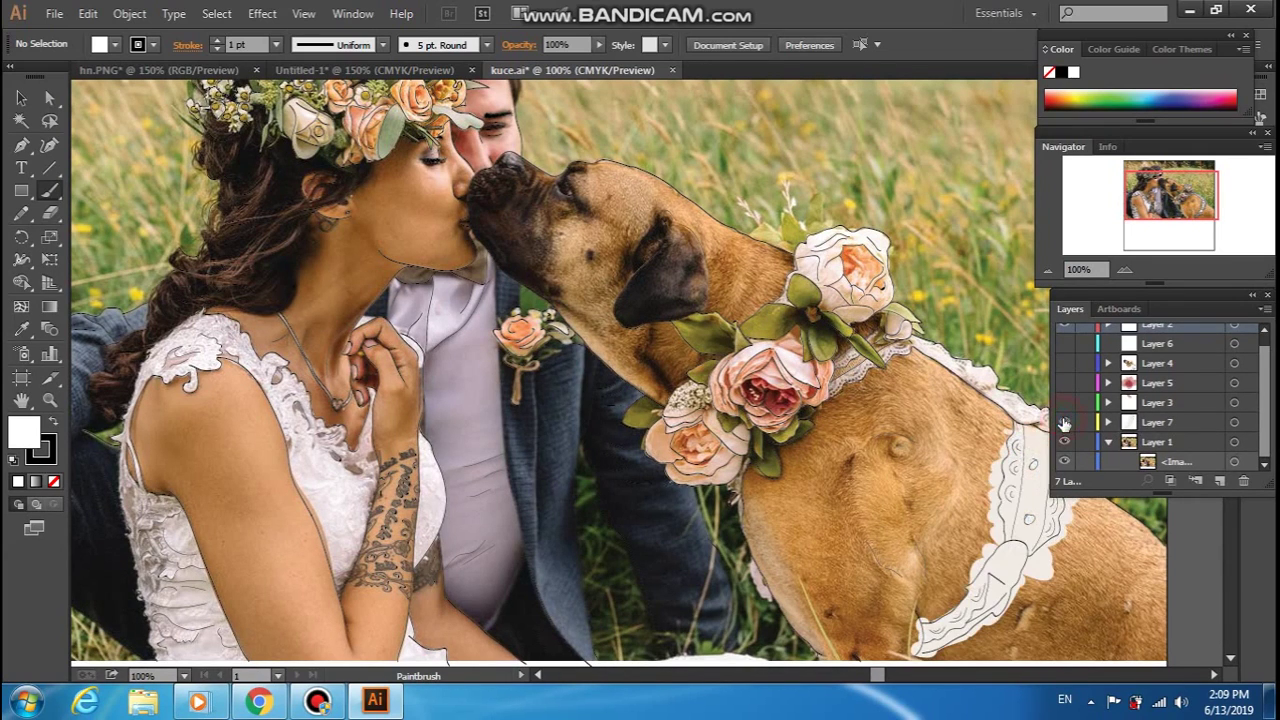
mouse_move(930, 452)
mouse_down()
mouse_move(879, 317)
mouse_move(903, 364)
mouse_up()
click(1065, 422)
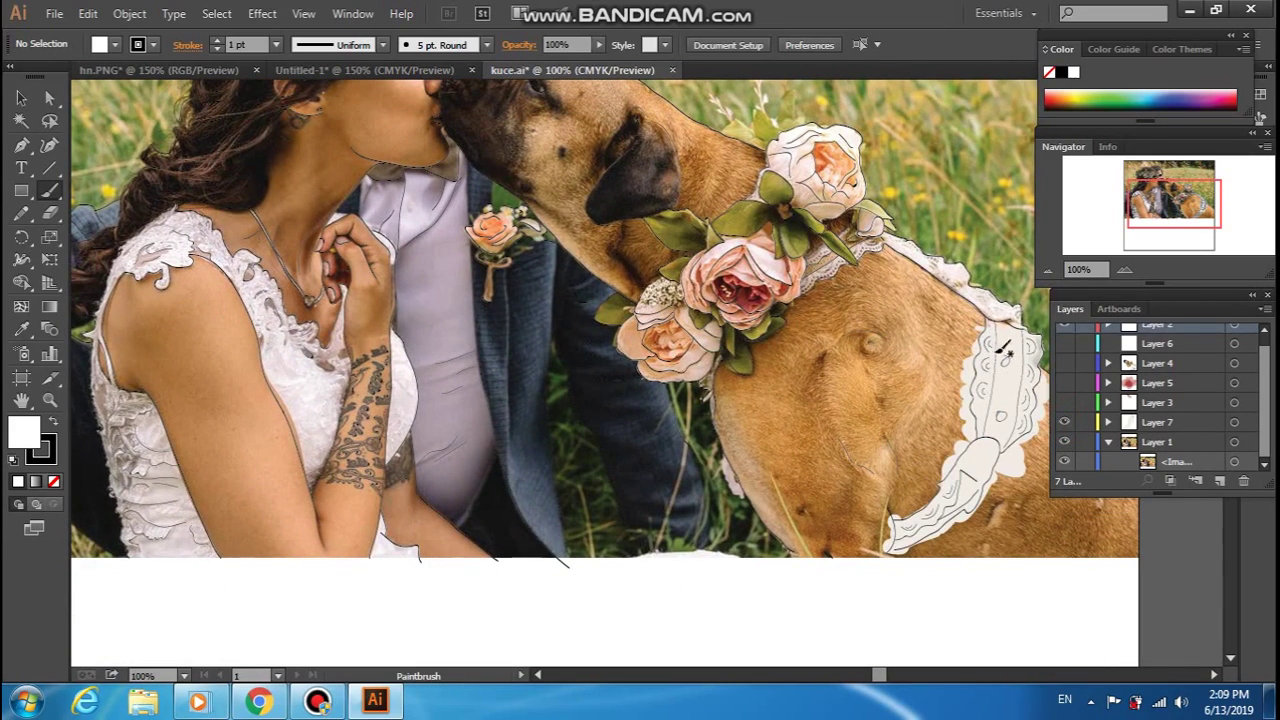
click(50, 97)
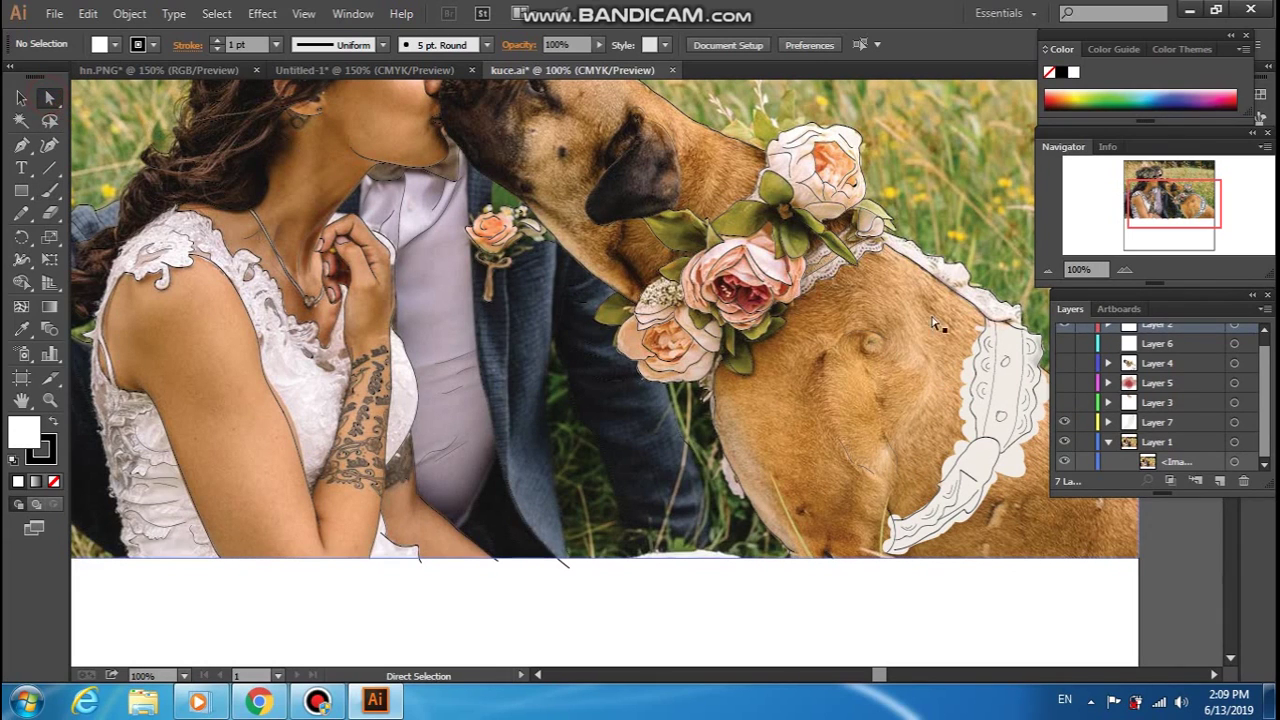
click(1025, 413)
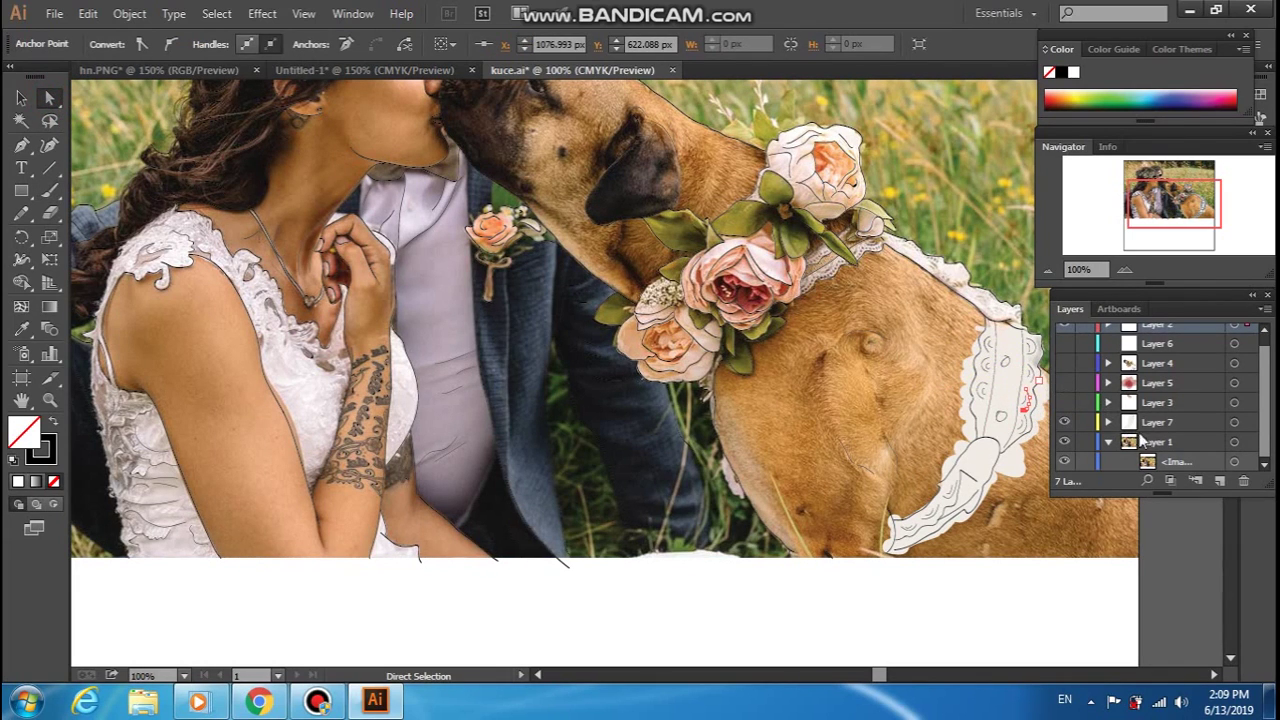
Briefly check the brown dog fill on Layer 3, then hide Layer 7's harness fill
click(1141, 402)
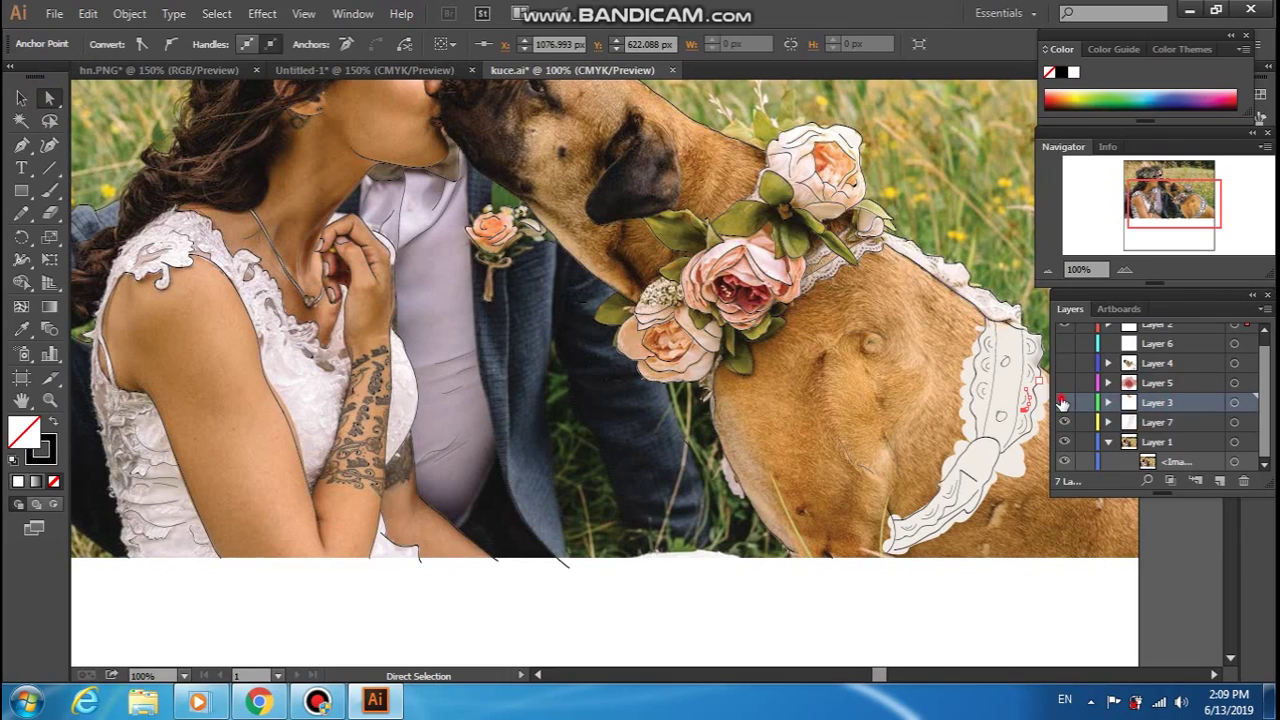
click(1064, 402)
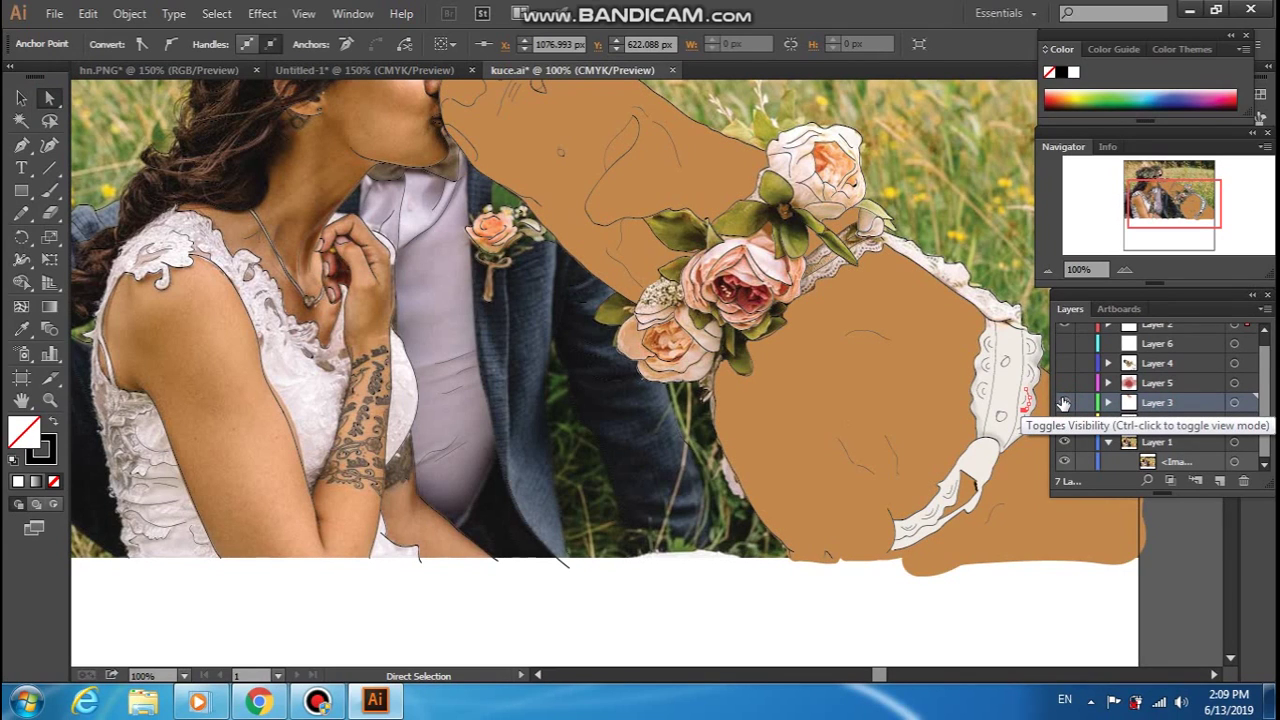
click(1064, 402)
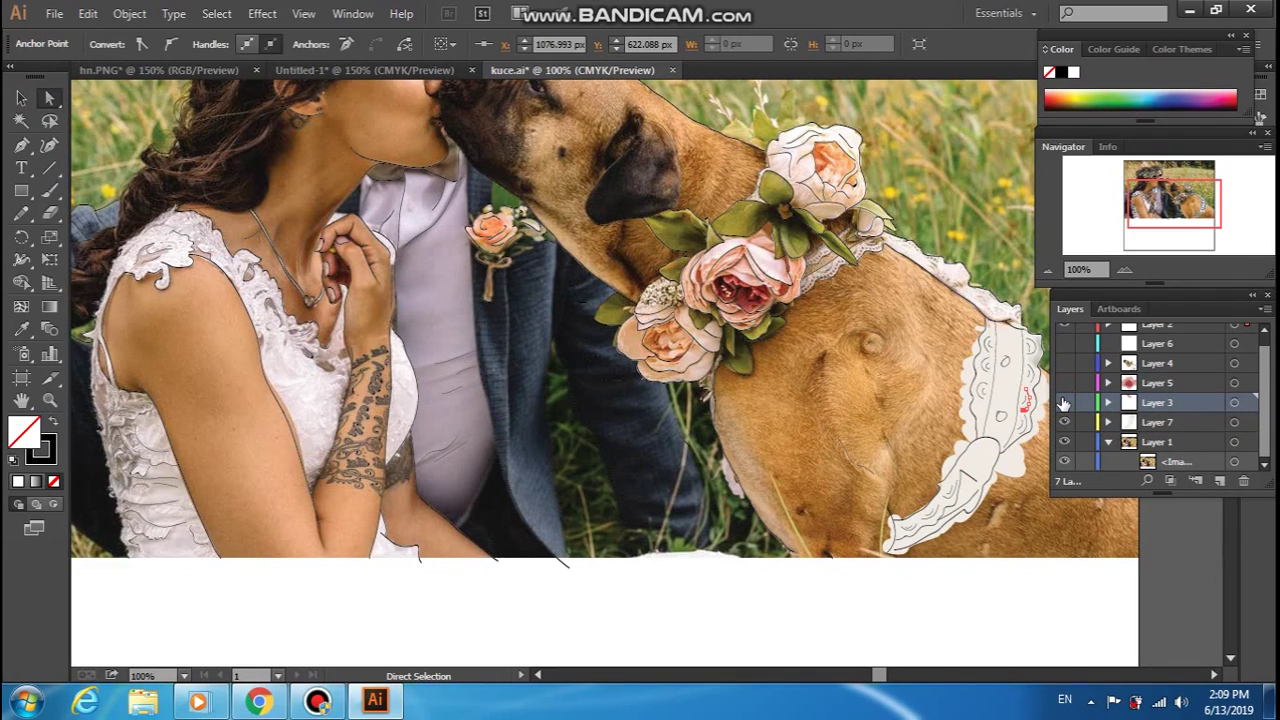
click(1157, 425)
click(1064, 422)
click(1066, 424)
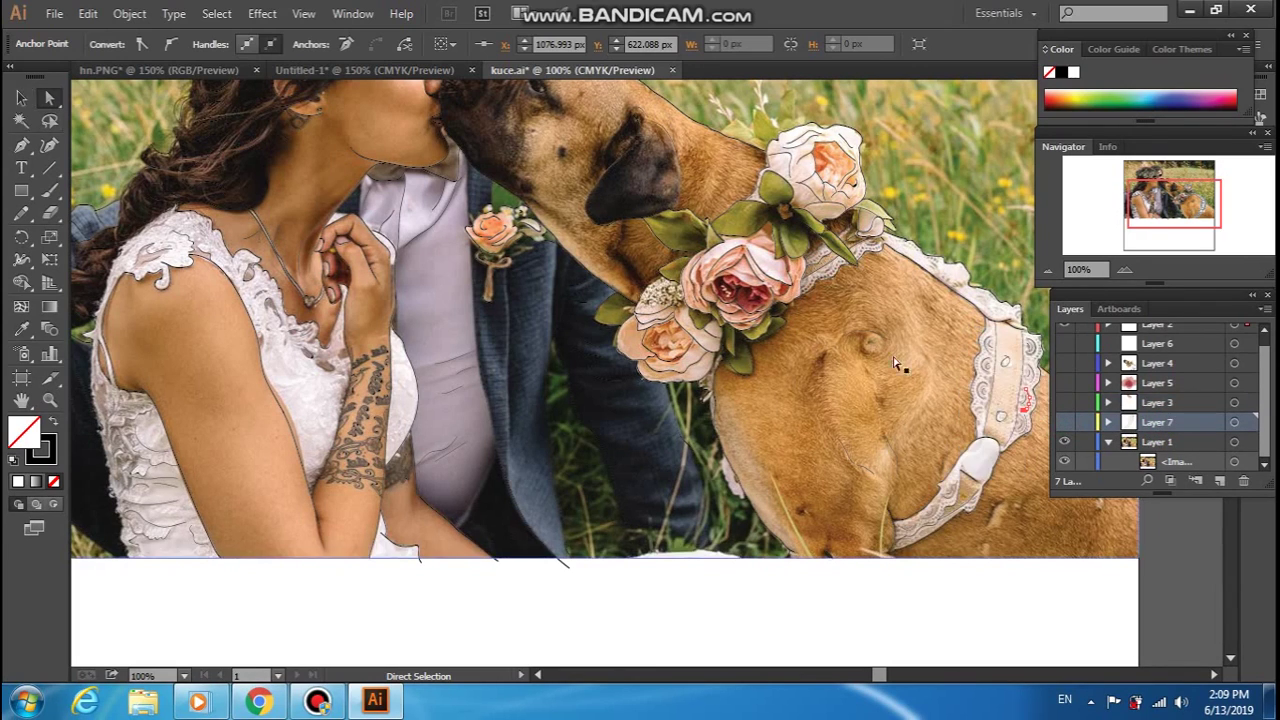
Rename Layer 7 to White and turn its harness fill back on
double_click(1160, 422)
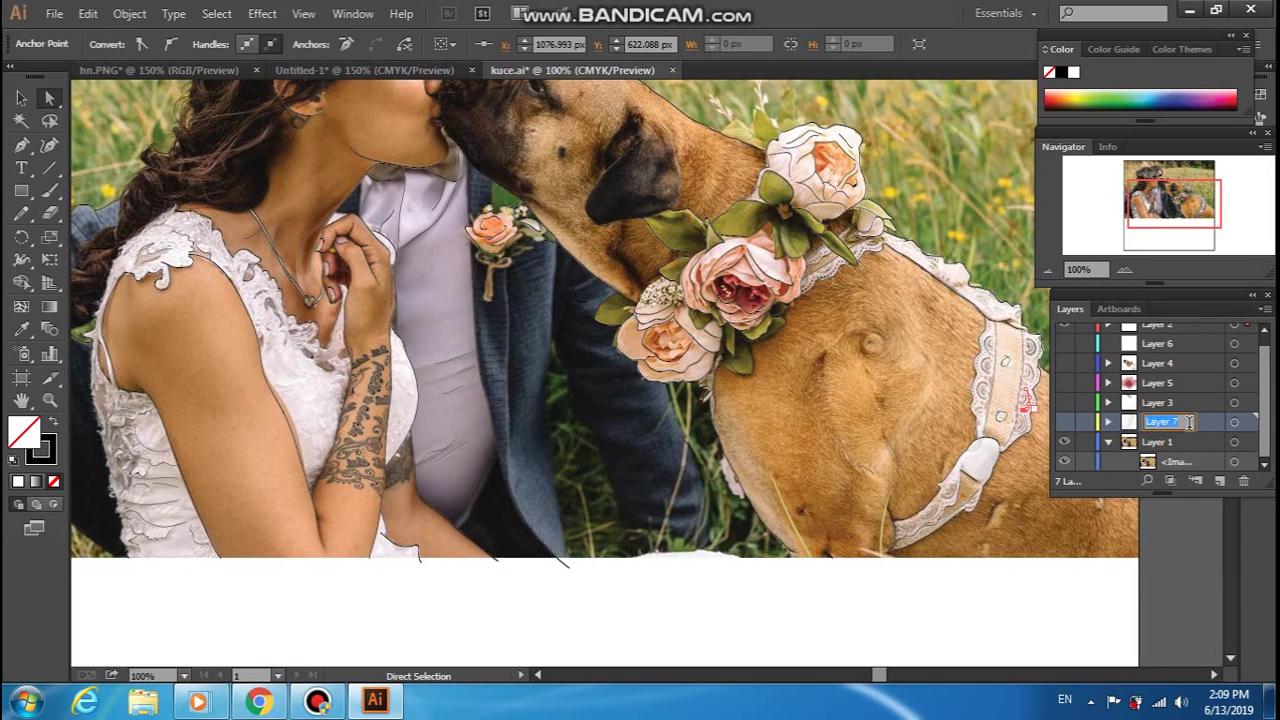
text(l)
click(1156, 404)
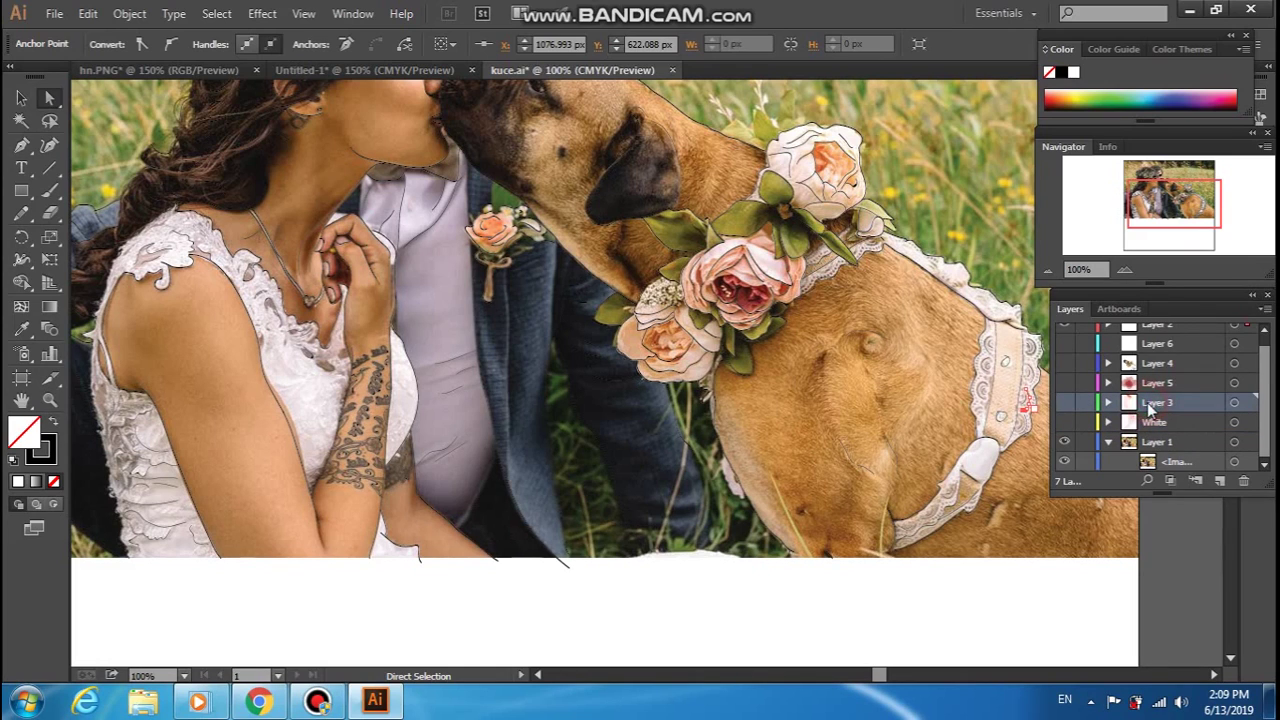
double_click(1152, 402)
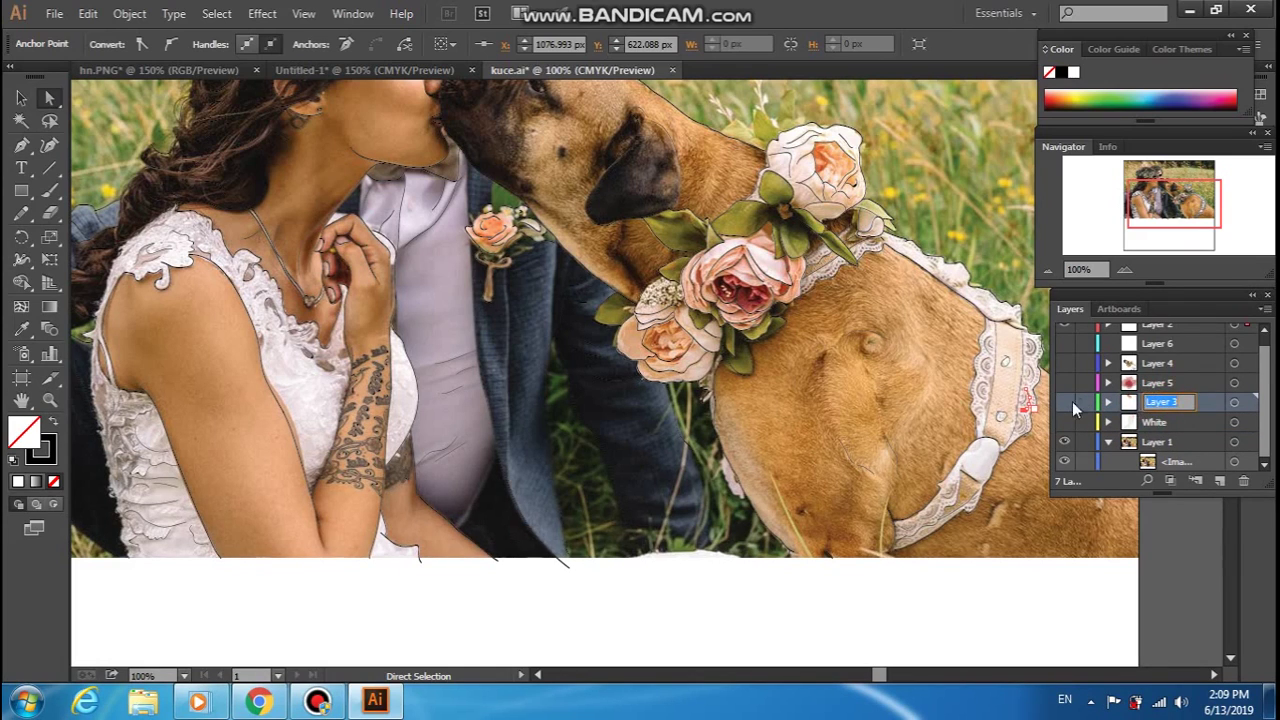
click(1168, 441)
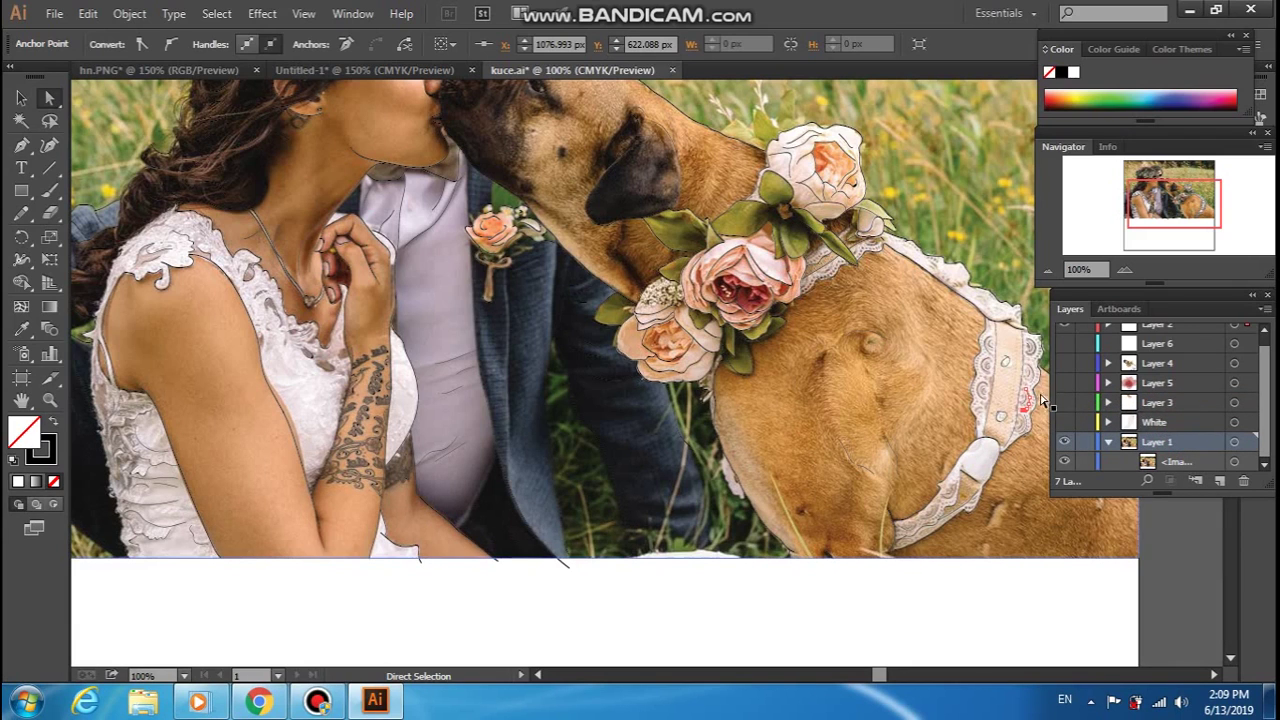
click(1066, 402)
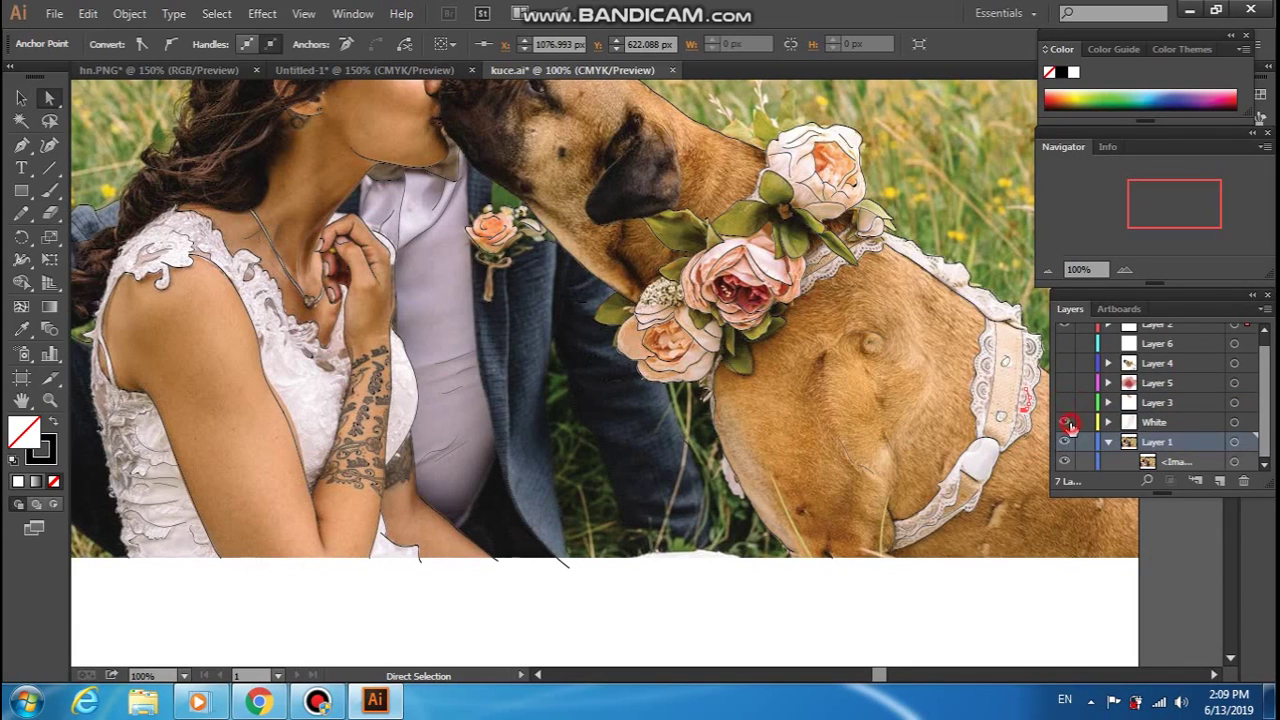
click(1065, 422)
Rename Layer 3 to Dog and briefly check the rose-centre layer
click(1158, 404)
double_click(1160, 405)
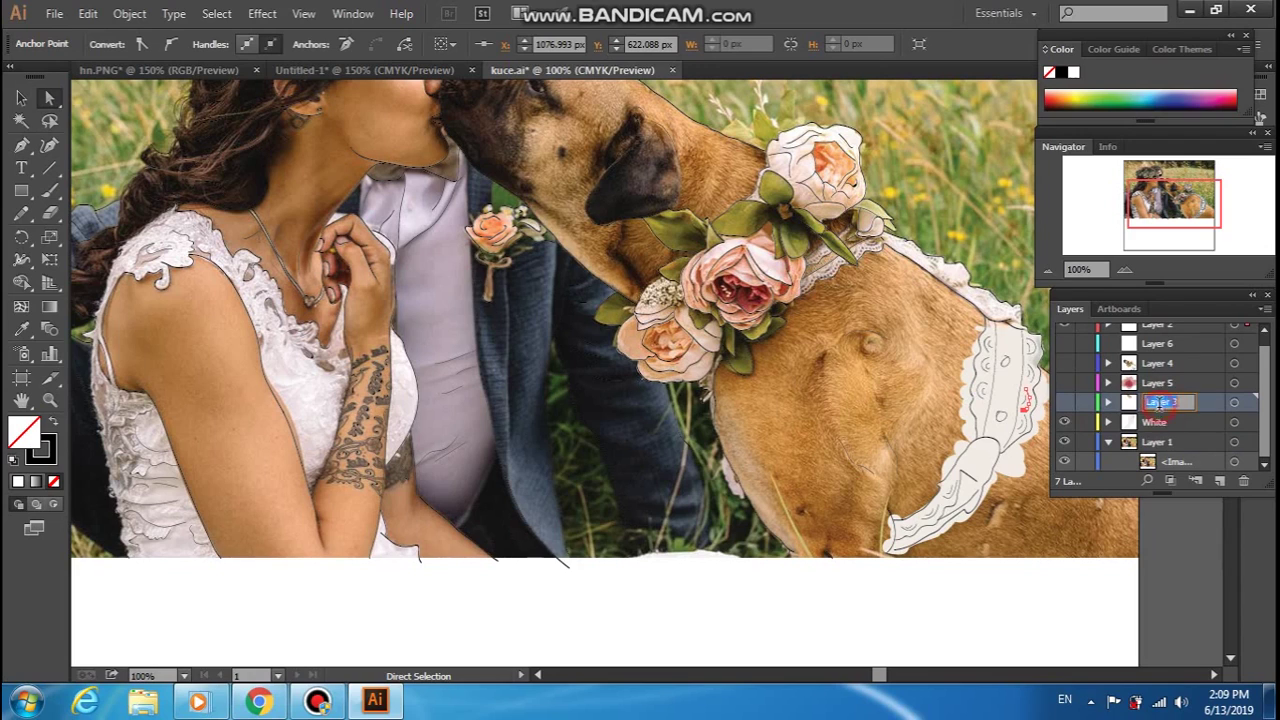
text(Dog)
key(Return)
click(1066, 383)
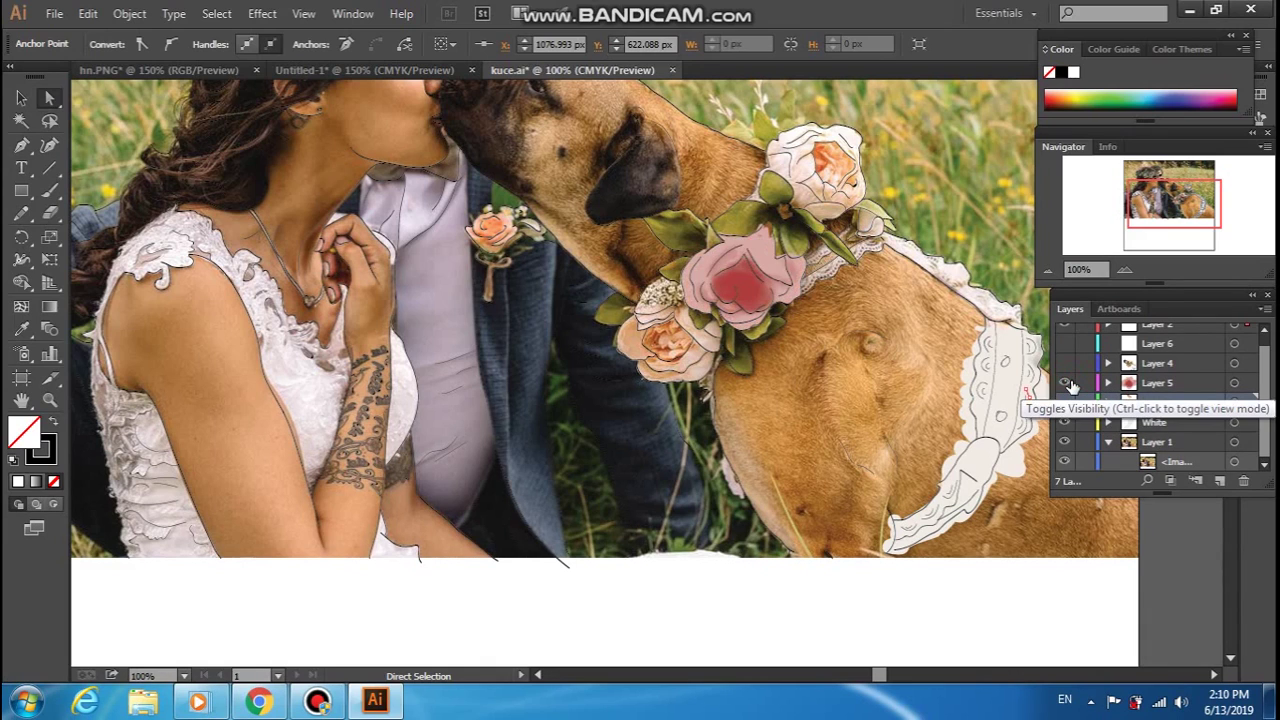
click(1066, 383)
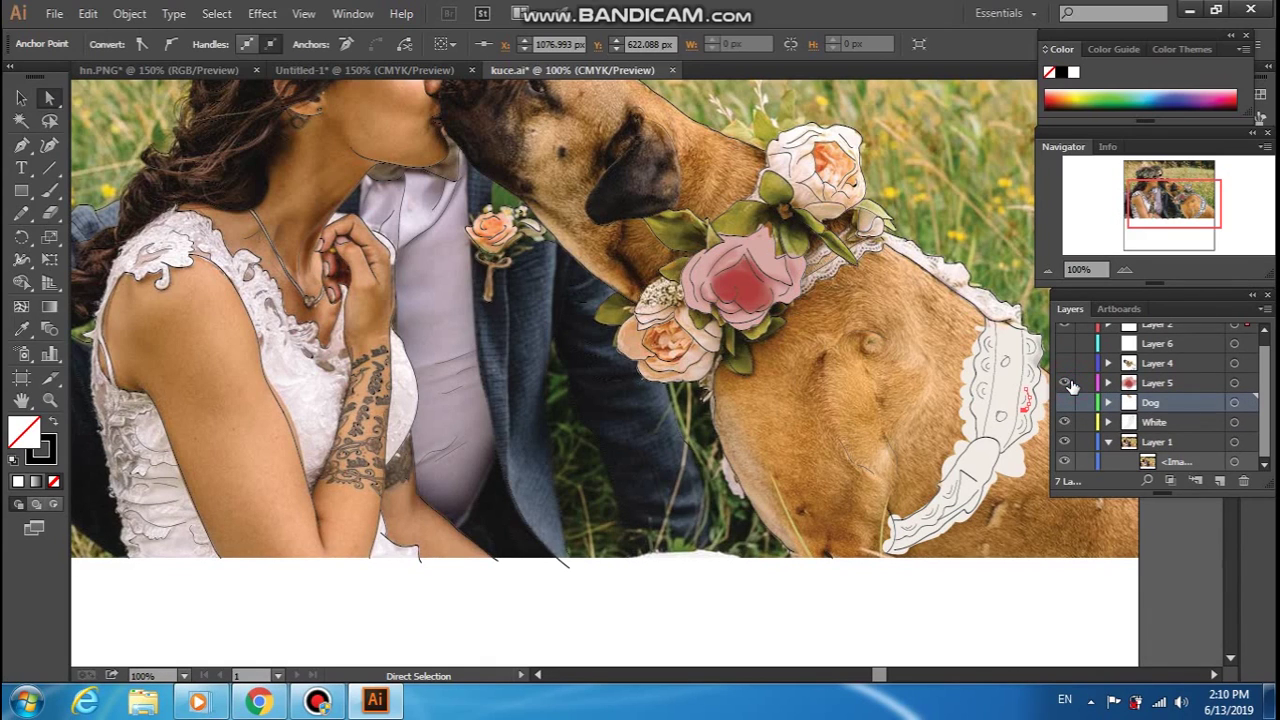
Rename Layer 5 to rose and make the Dog fill layer visible
double_click(1160, 387)
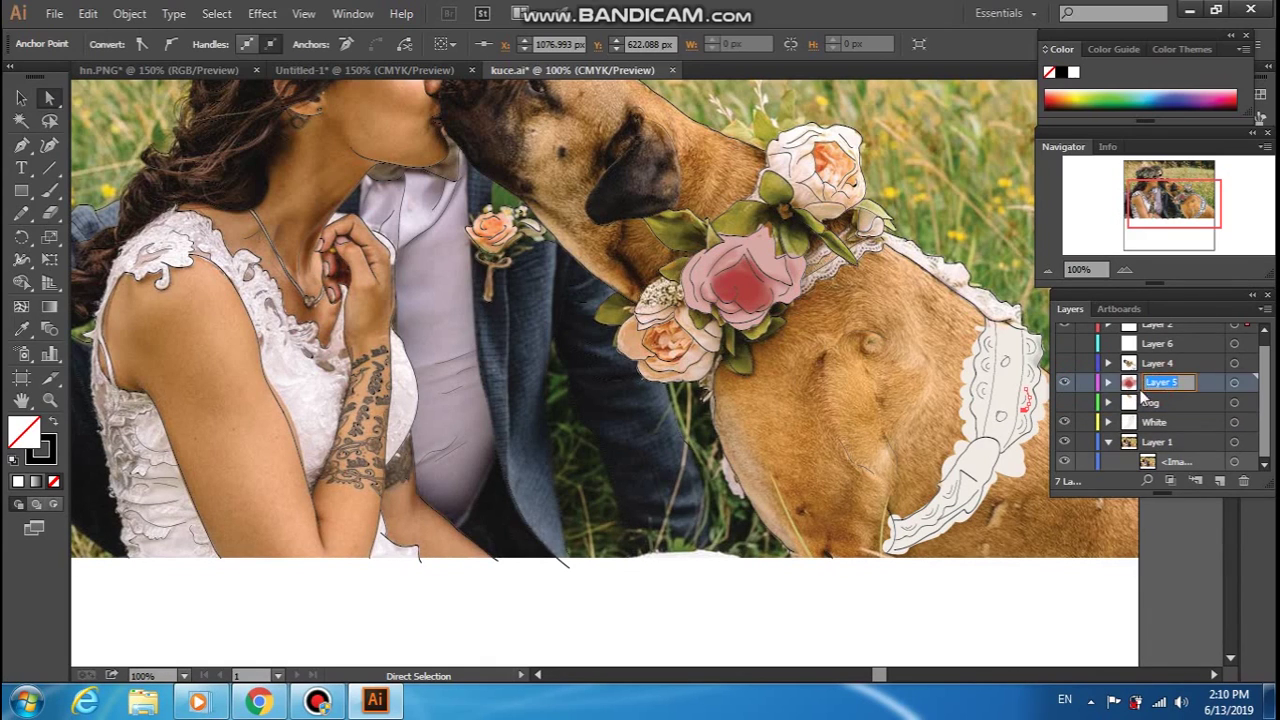
text(rose)
drag(1265, 385, 1265, 374)
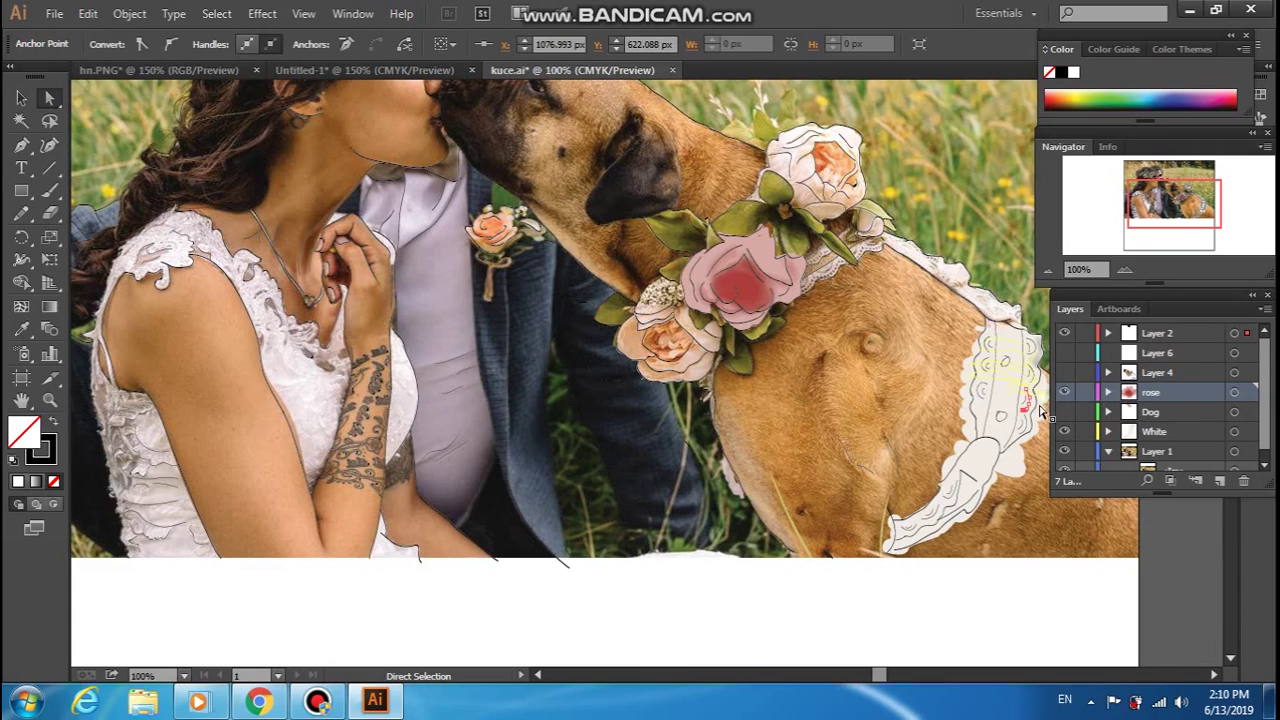
click(1065, 412)
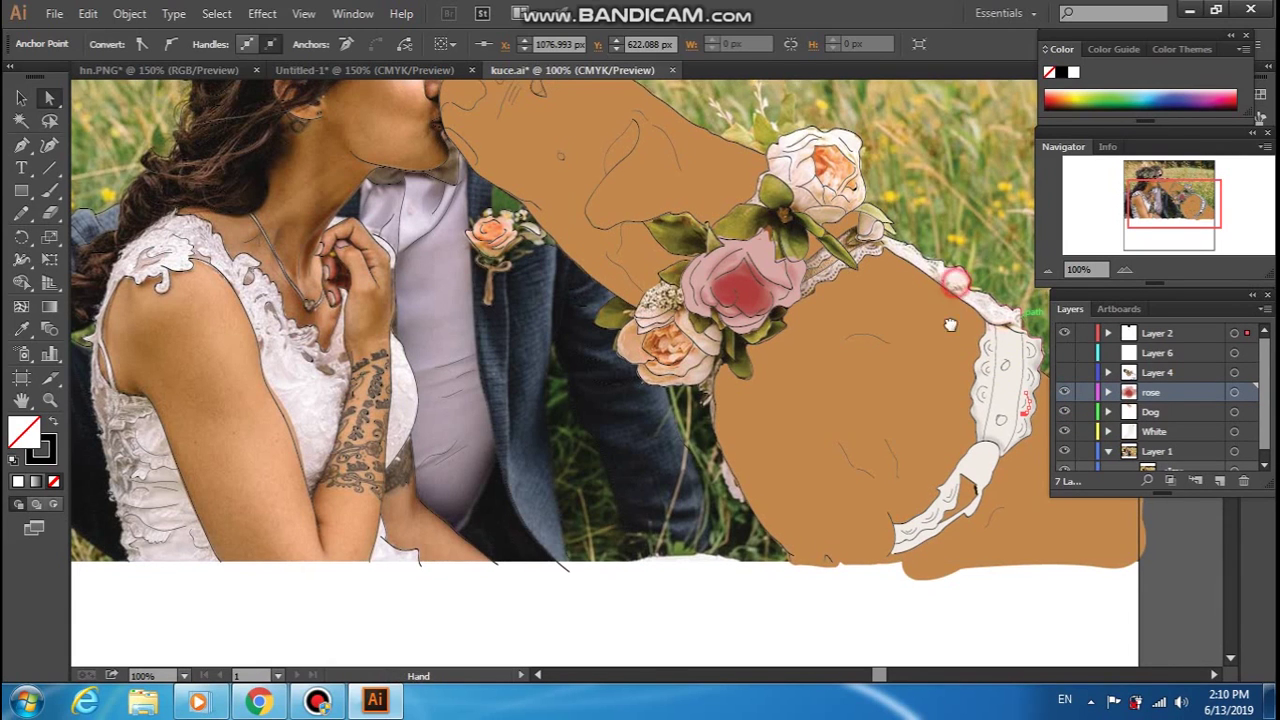
drag(957, 280, 966, 382)
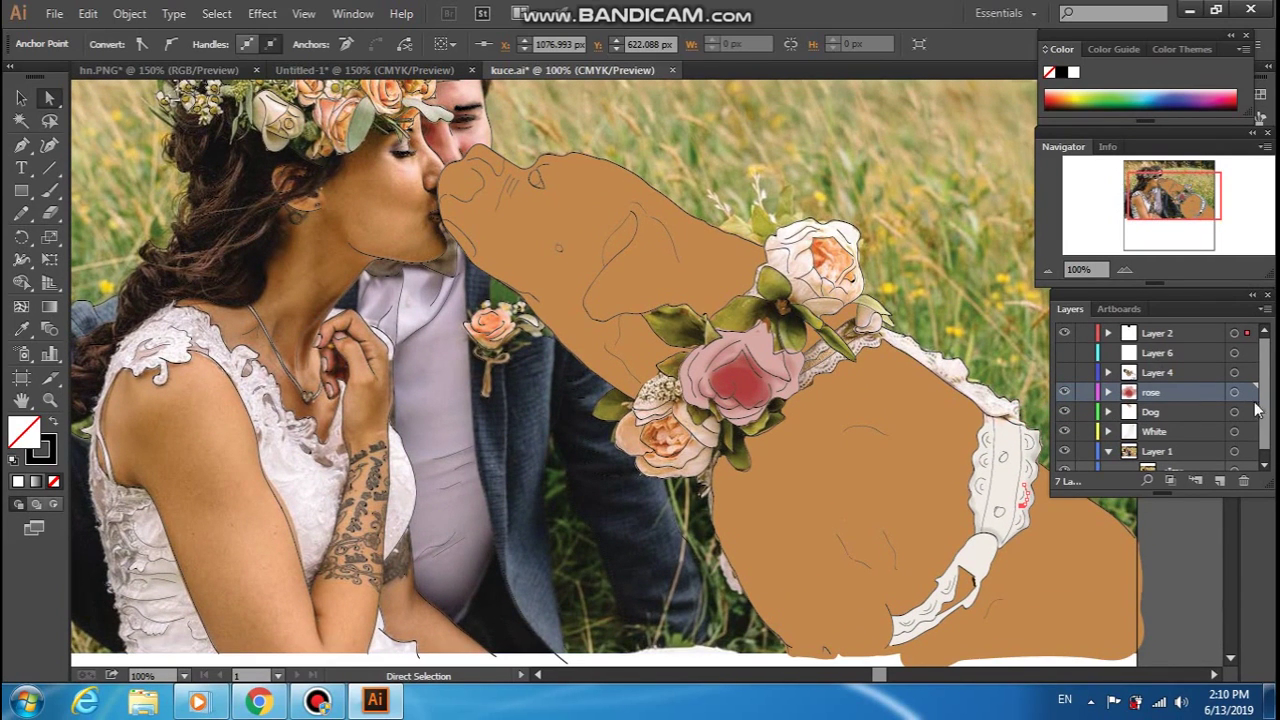
Compare the dog's shading on Layer 4 and rename that layer Shadow
click(1152, 375)
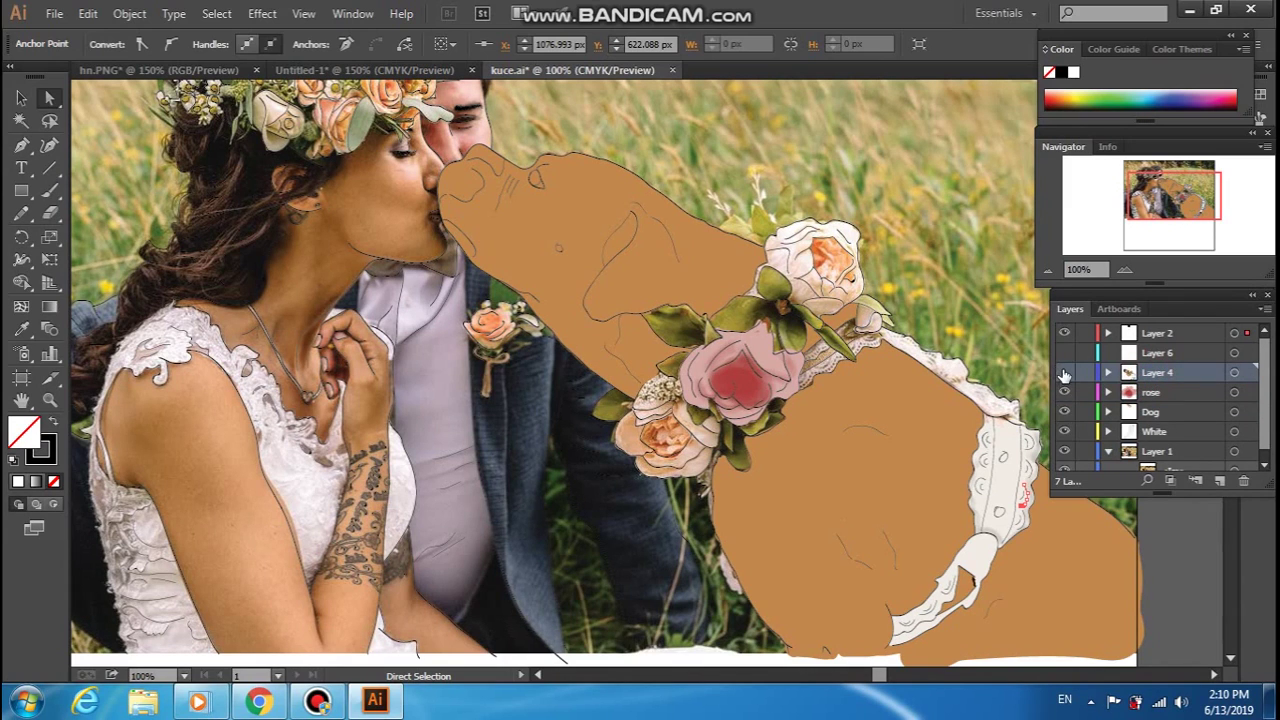
click(1064, 373)
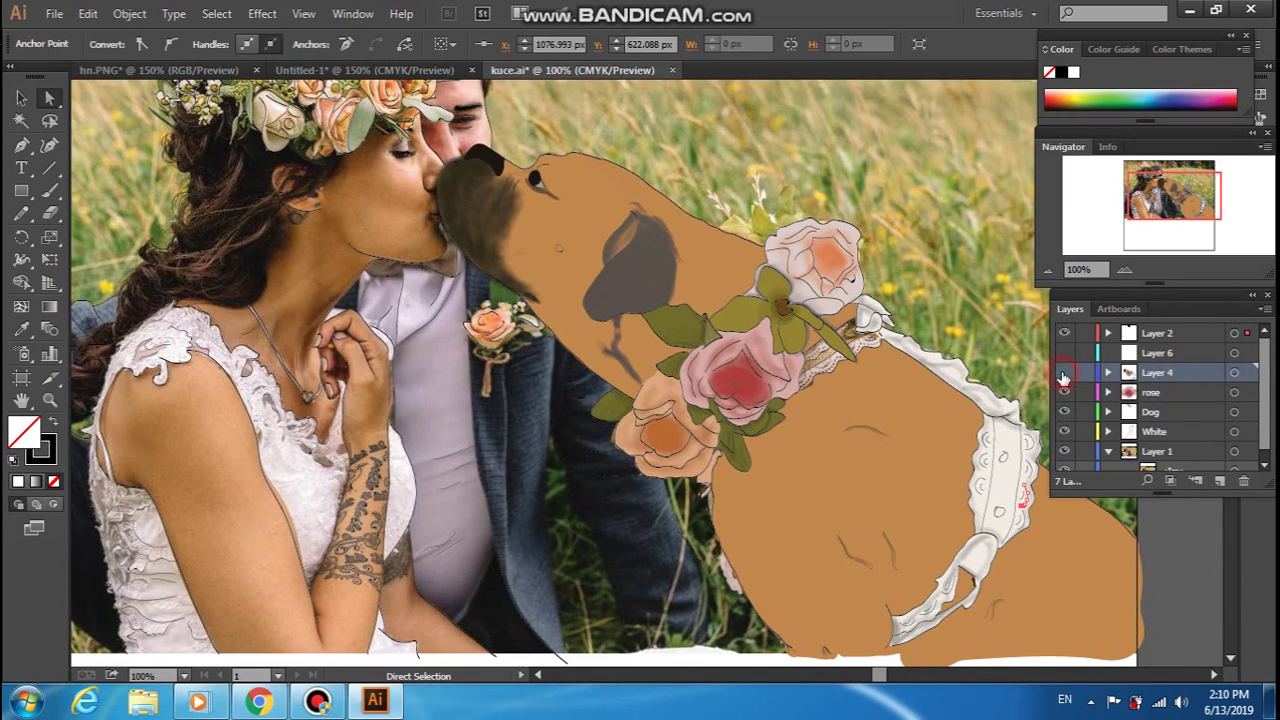
click(1064, 372)
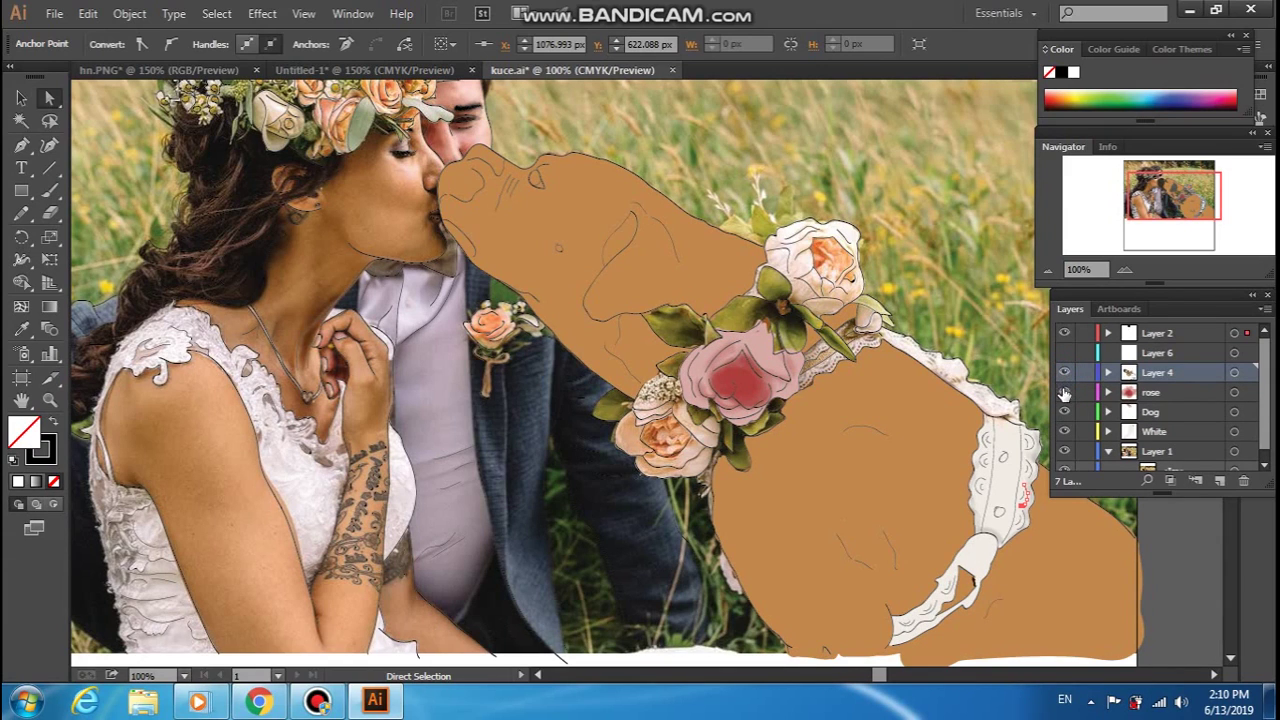
click(1064, 373)
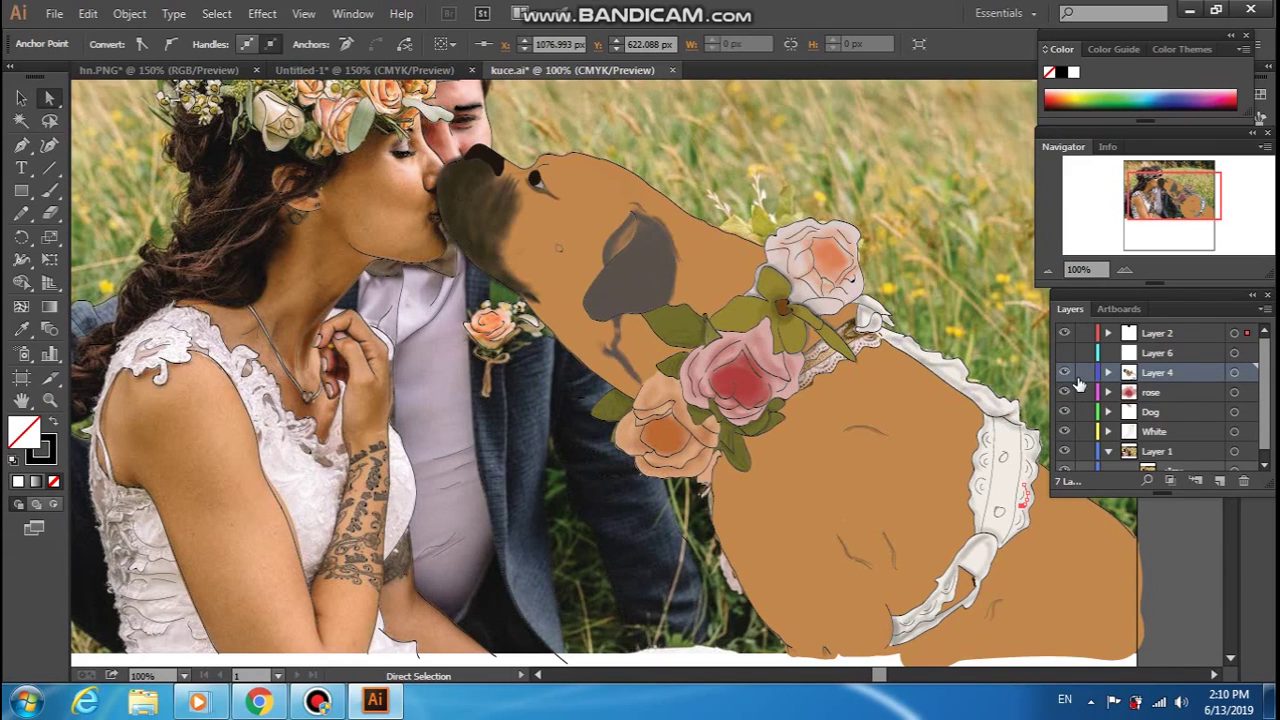
double_click(1166, 375)
text(Shadow)
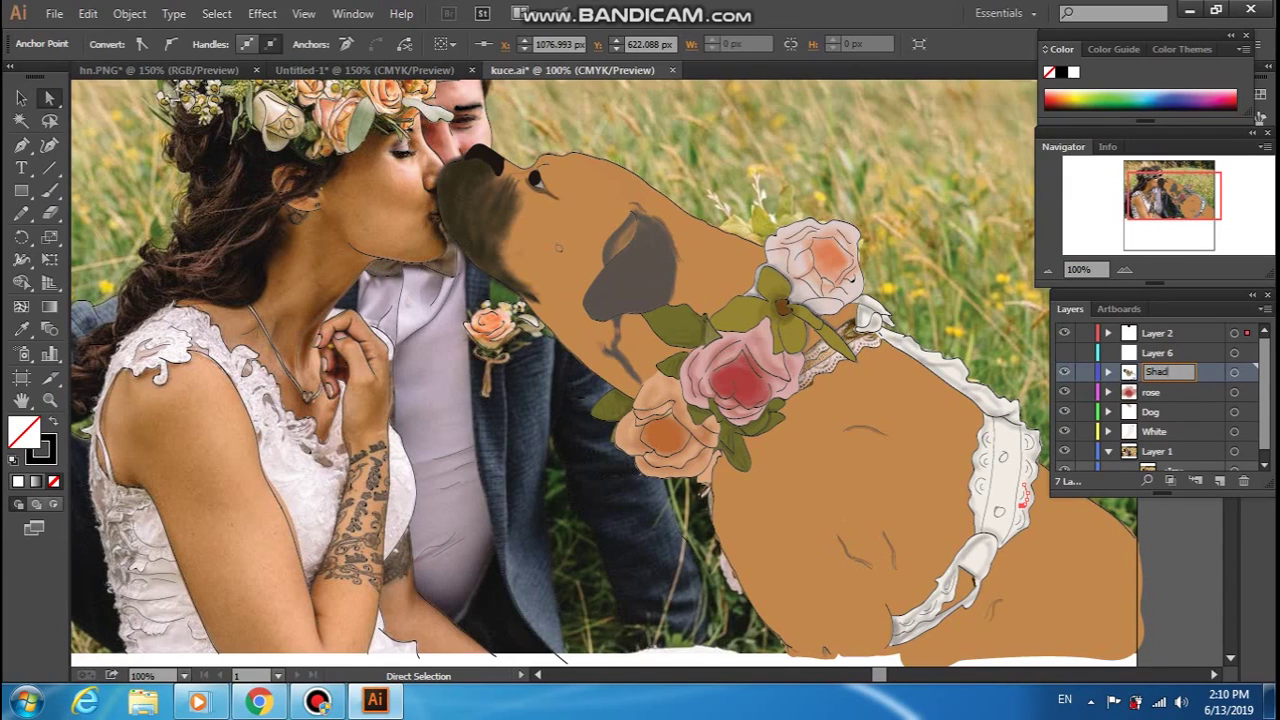
click(1183, 391)
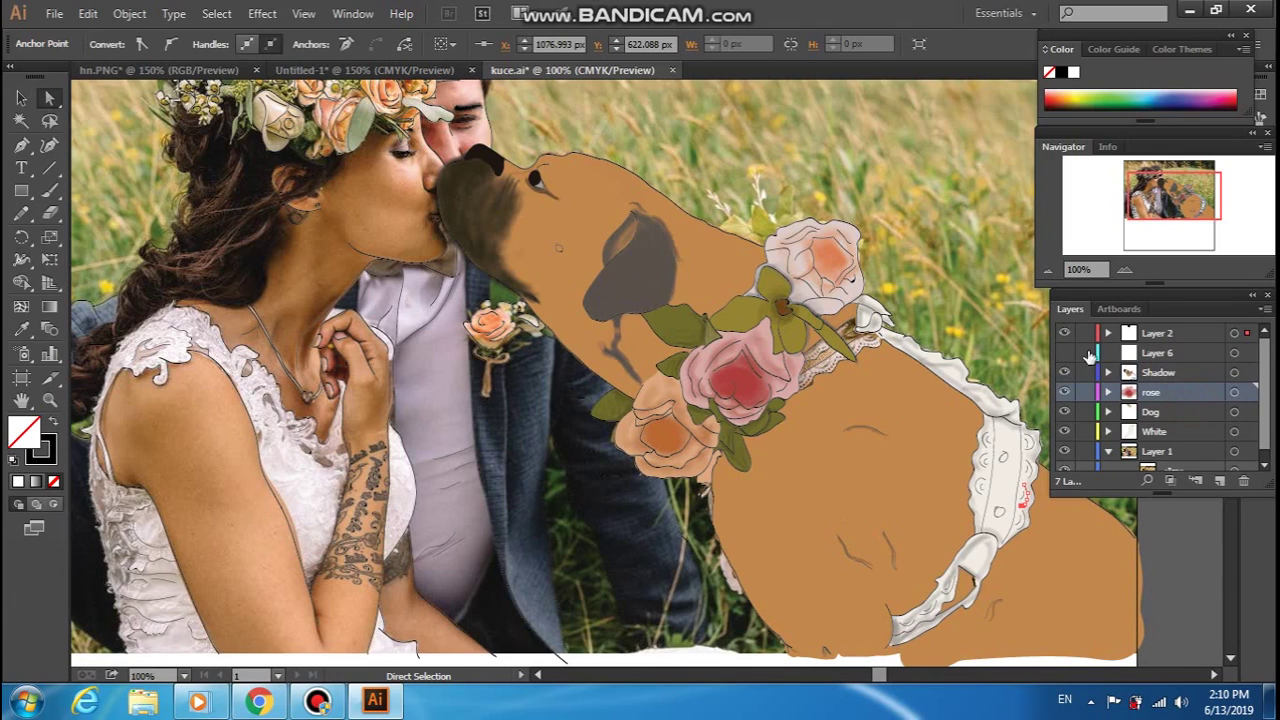
Toggle the Shadow layer and turn on Layer 6 so every tracing layer shows
click(1066, 375)
click(1066, 353)
mouse_move(1266, 382)
mouse_down()
mouse_move(1268, 420)
mouse_move(1268, 395)
mouse_up()
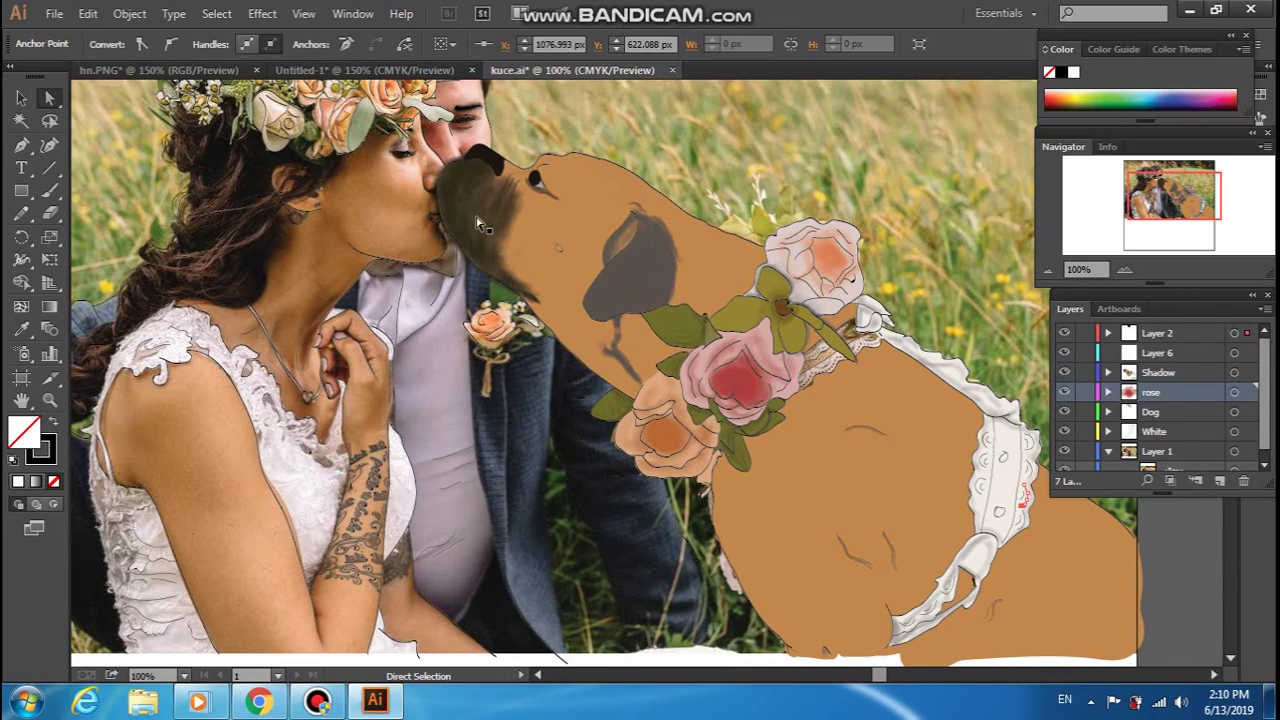